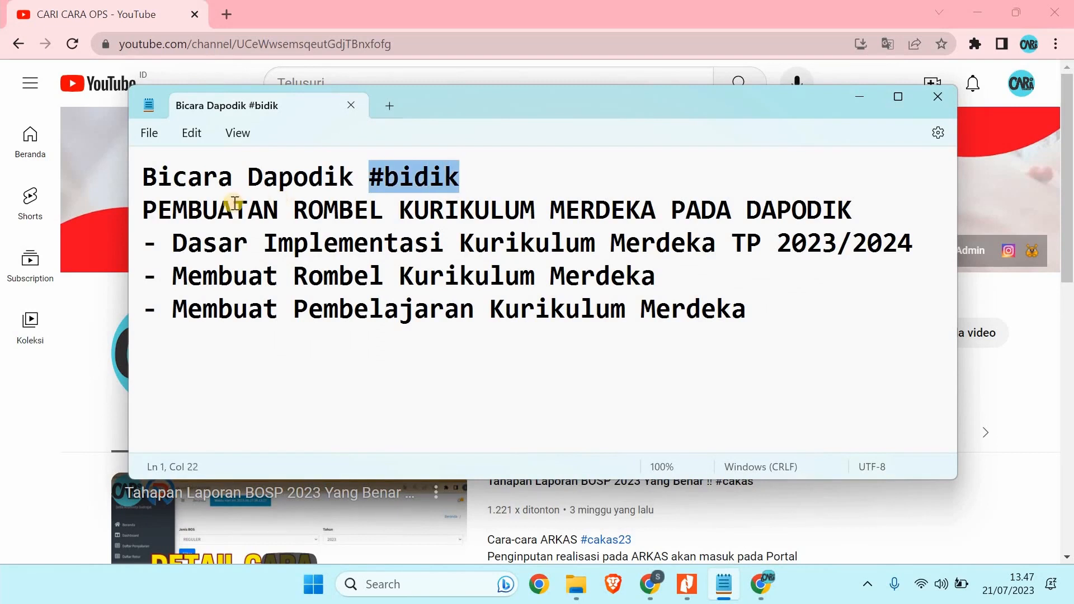
Go through the Bicara Dapodik outline line by line, highlighting the title, the ROMBEL topic and the three Kurikulum Merdeka discussion points.
{"action": "left_click_drag", "start_coordinate": [149, 180], "coordinate": [354, 178]}
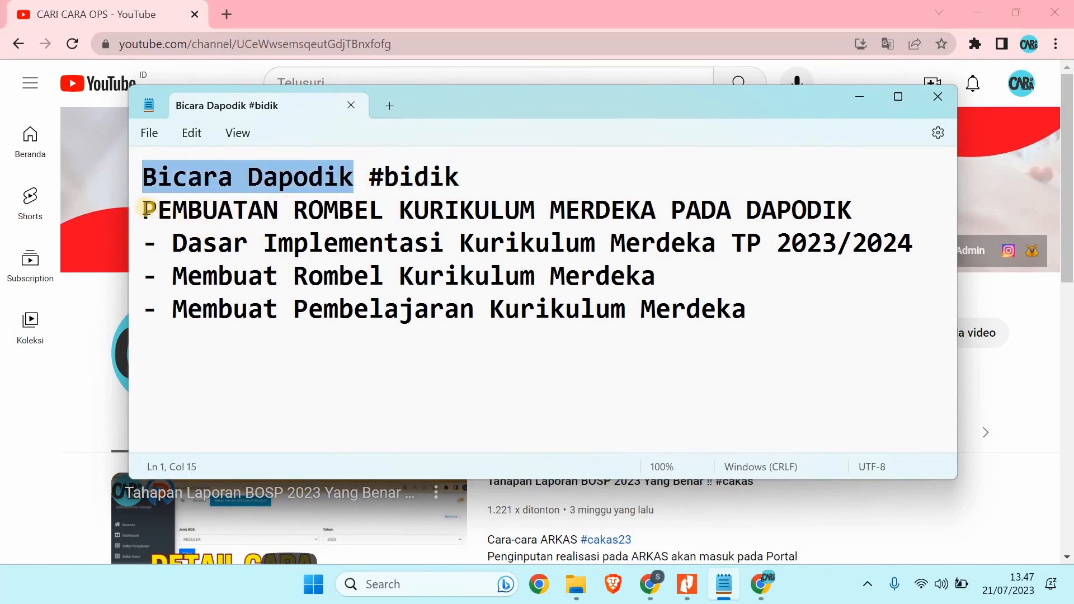
{"action": "left_click_drag", "start_coordinate": [146, 208], "coordinate": [864, 204]}
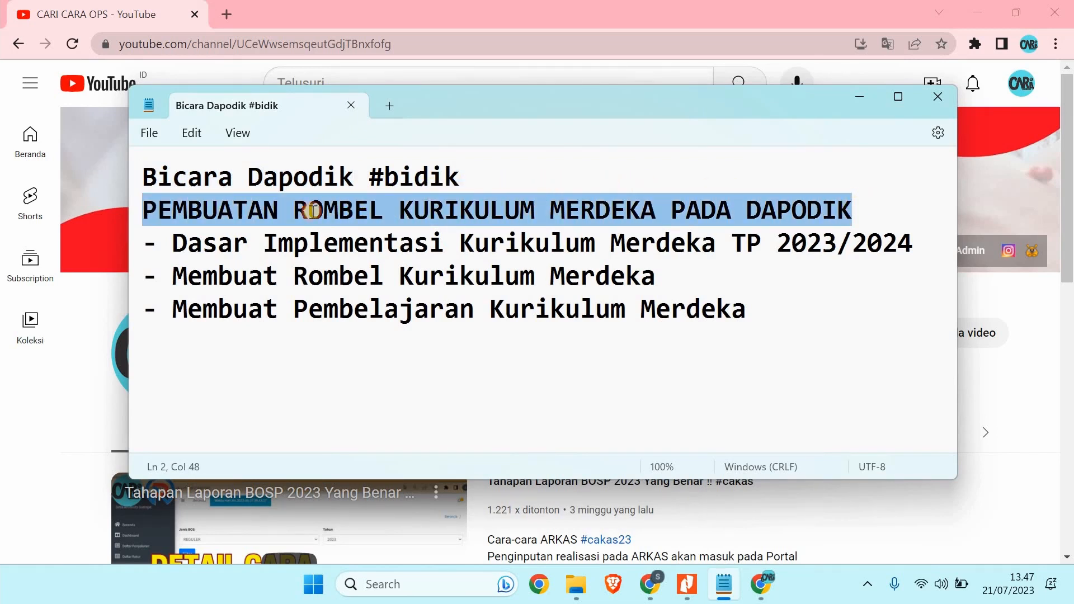
{"action": "left_click_drag", "start_coordinate": [293, 215], "coordinate": [393, 199]}
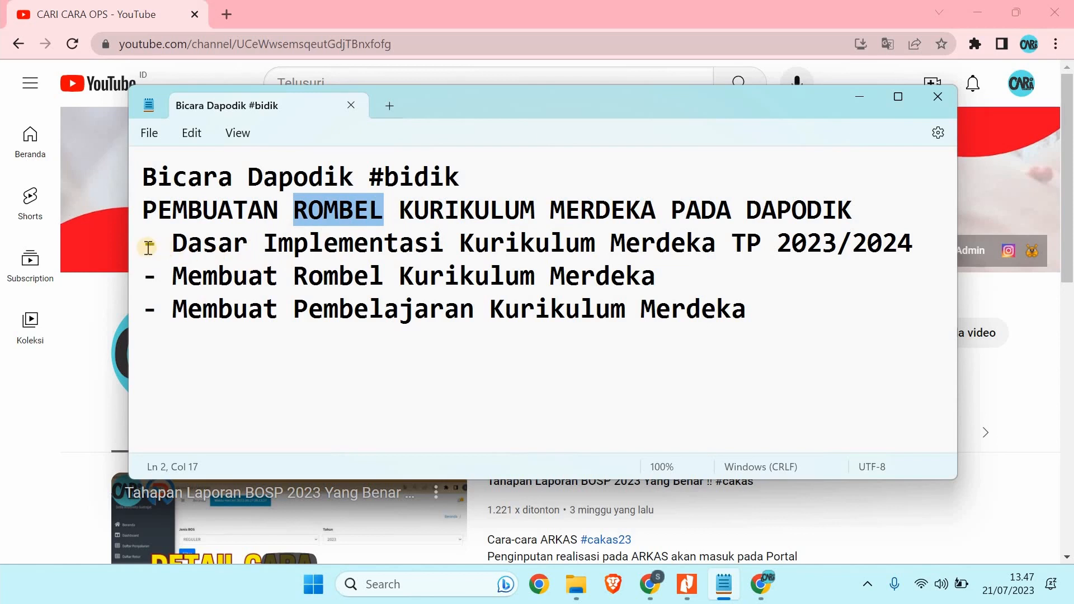
{"action": "left_click_drag", "start_coordinate": [148, 248], "coordinate": [928, 244]}
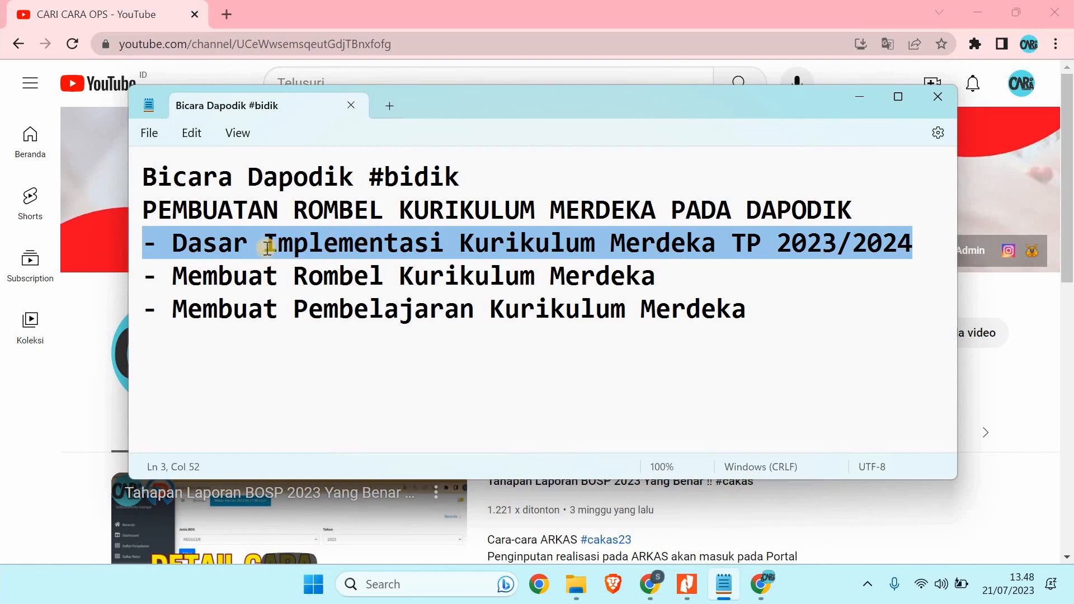
{"action": "left_click_drag", "start_coordinate": [268, 246], "coordinate": [571, 250]}
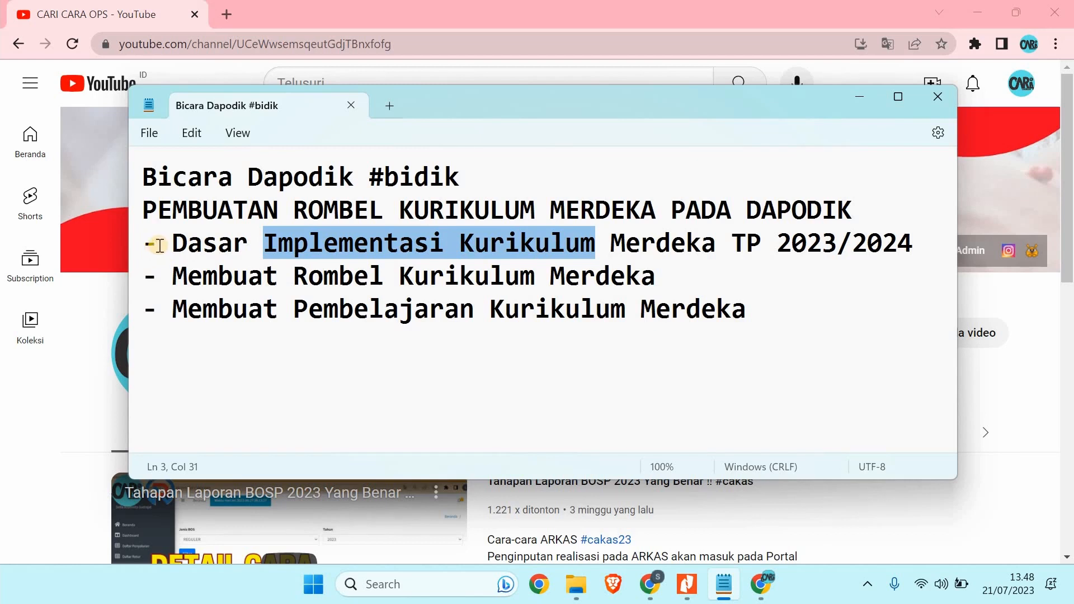
{"action": "left_click", "coordinate": [173, 243]}
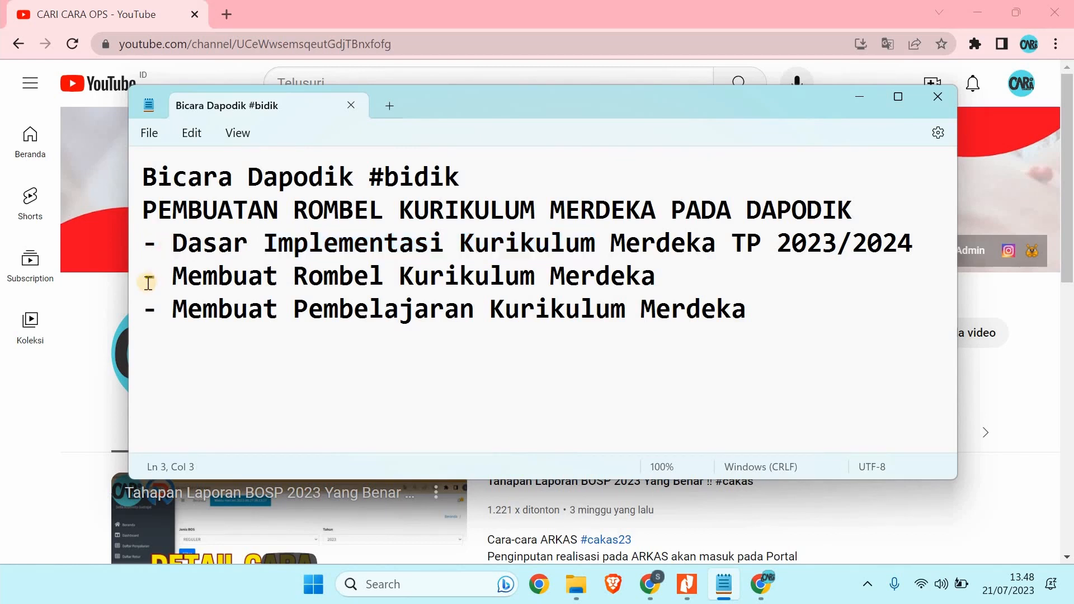
{"action": "left_click_drag", "start_coordinate": [148, 283], "coordinate": [660, 272]}
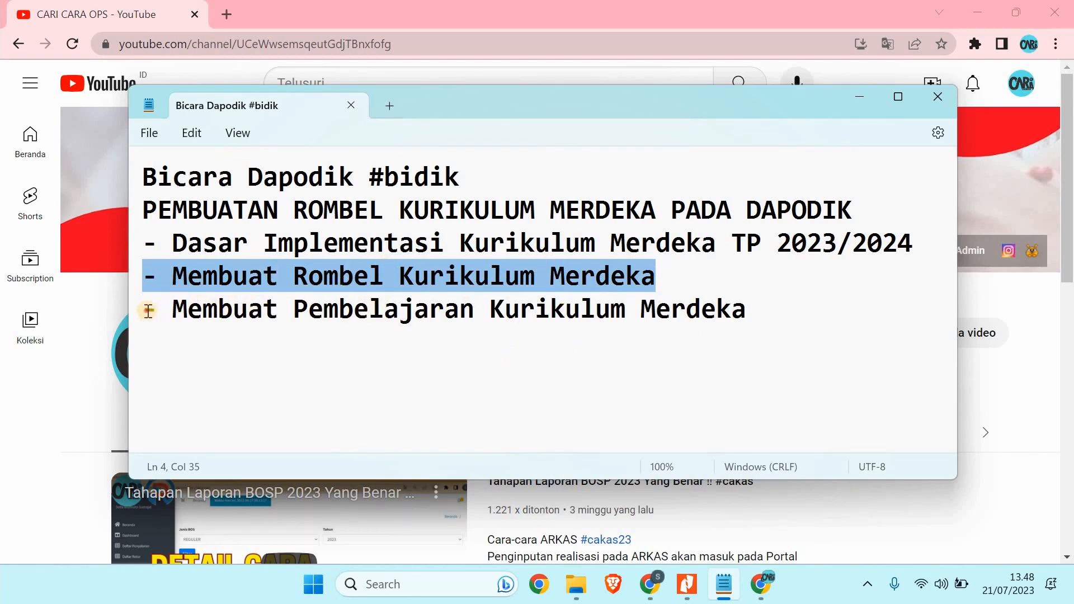
{"action": "left_click_drag", "start_coordinate": [145, 309], "coordinate": [760, 311]}
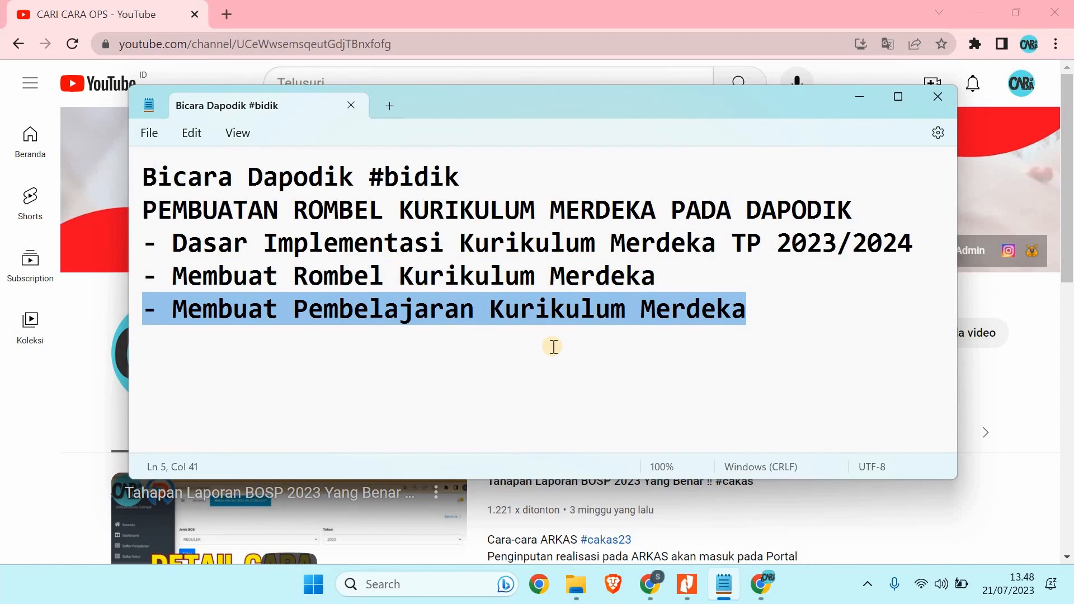
{"action": "left_click", "coordinate": [659, 275]}
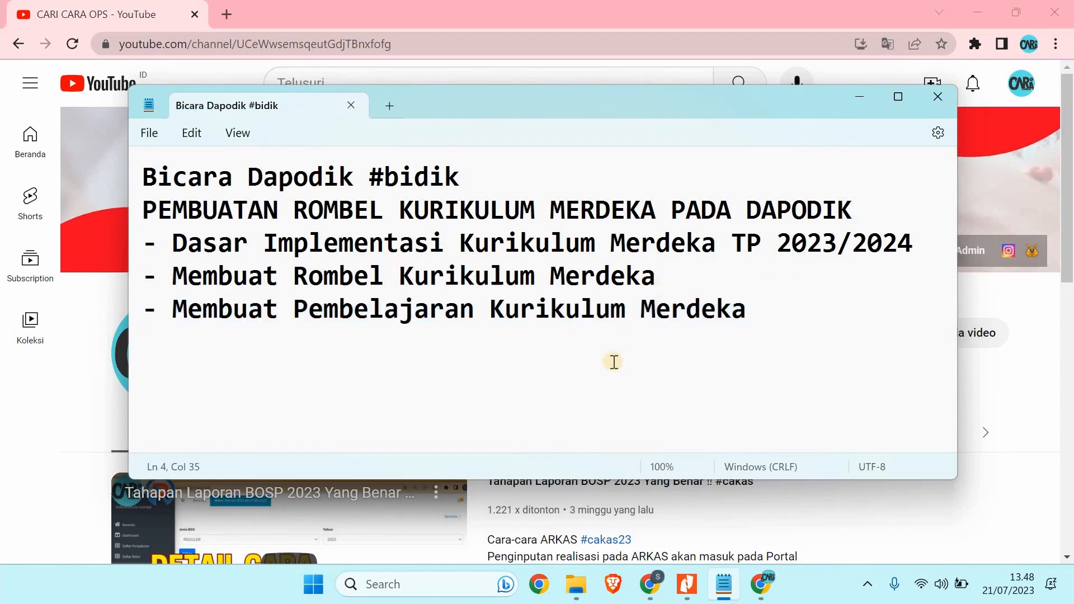
Switch to Nitro Pro, read decree 022/H/KR/2023 through points a to e of KESATU, and return to its first page.
{"action": "left_click", "coordinate": [693, 590]}
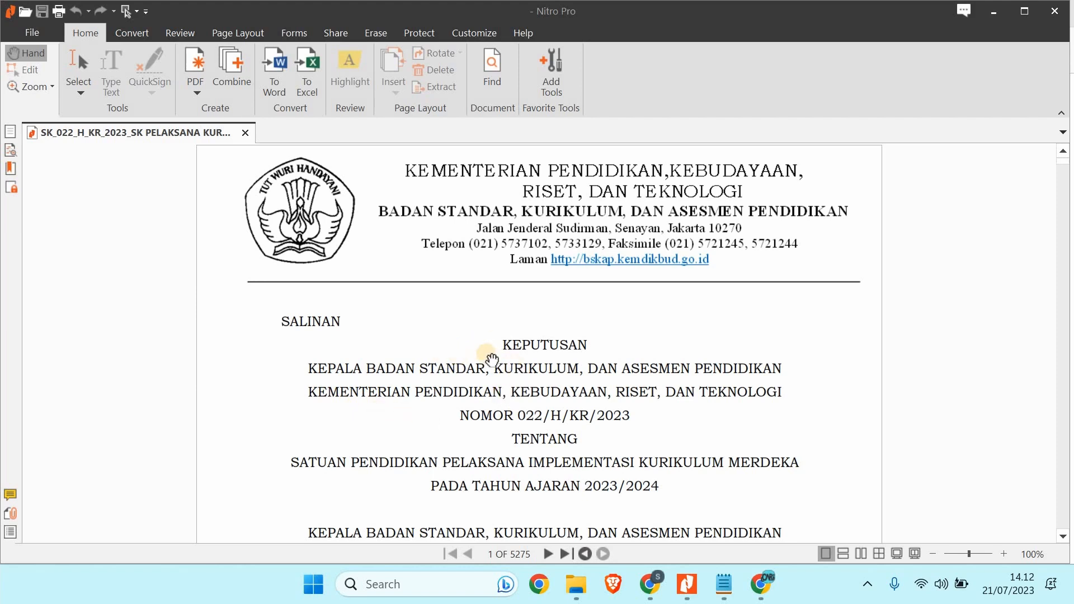
{"action": "scroll", "coordinate": [491, 359], "scroll_direction": "down", "scroll_amount": 10}
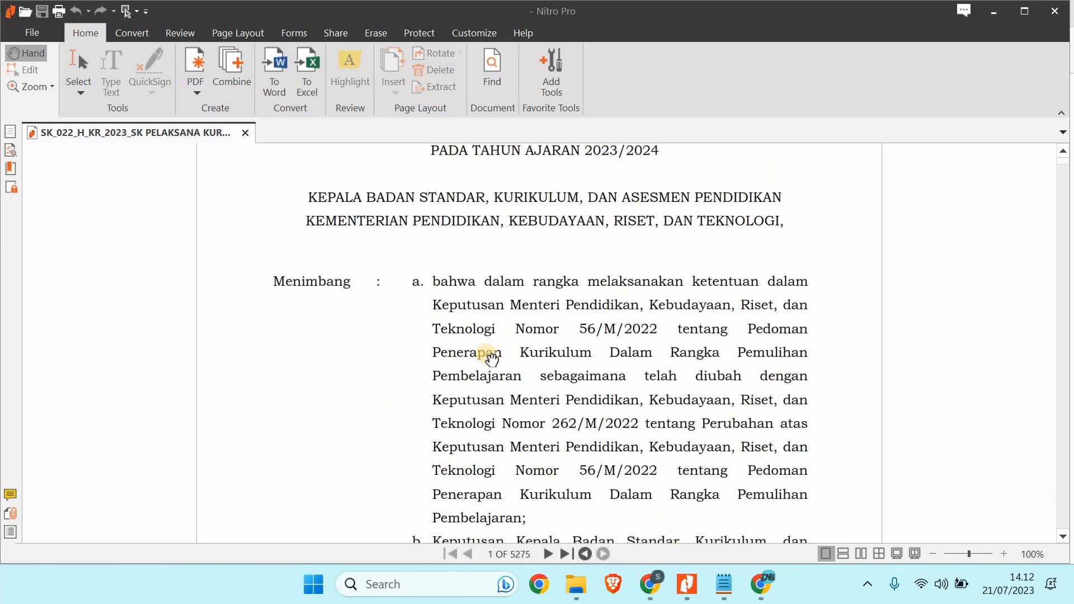
{"action": "scroll", "coordinate": [491, 358], "scroll_direction": "down", "scroll_amount": 20}
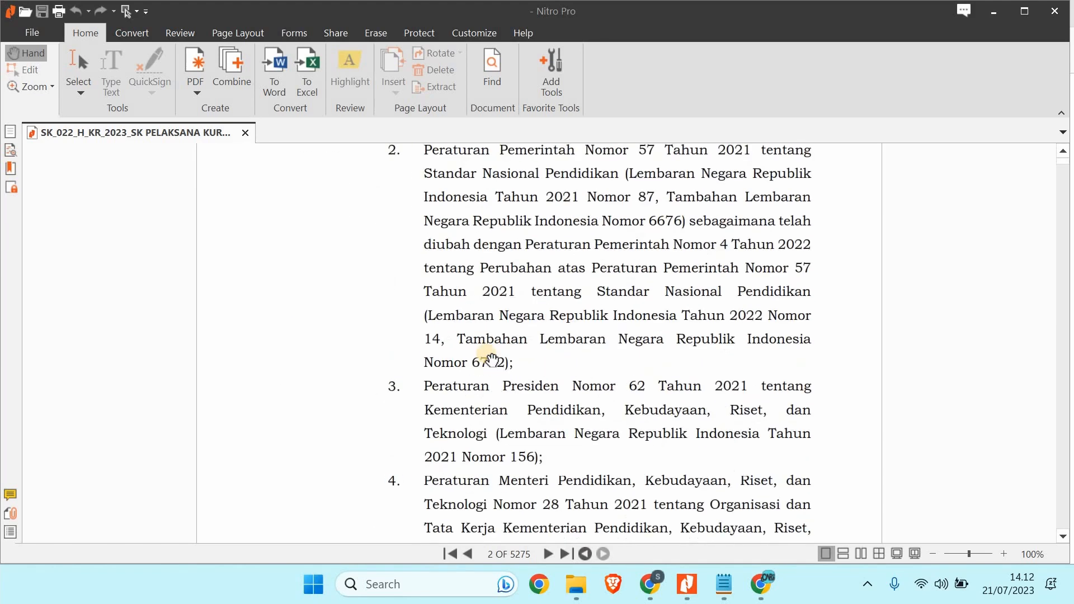
{"action": "scroll", "coordinate": [491, 358], "scroll_direction": "down", "scroll_amount": 20}
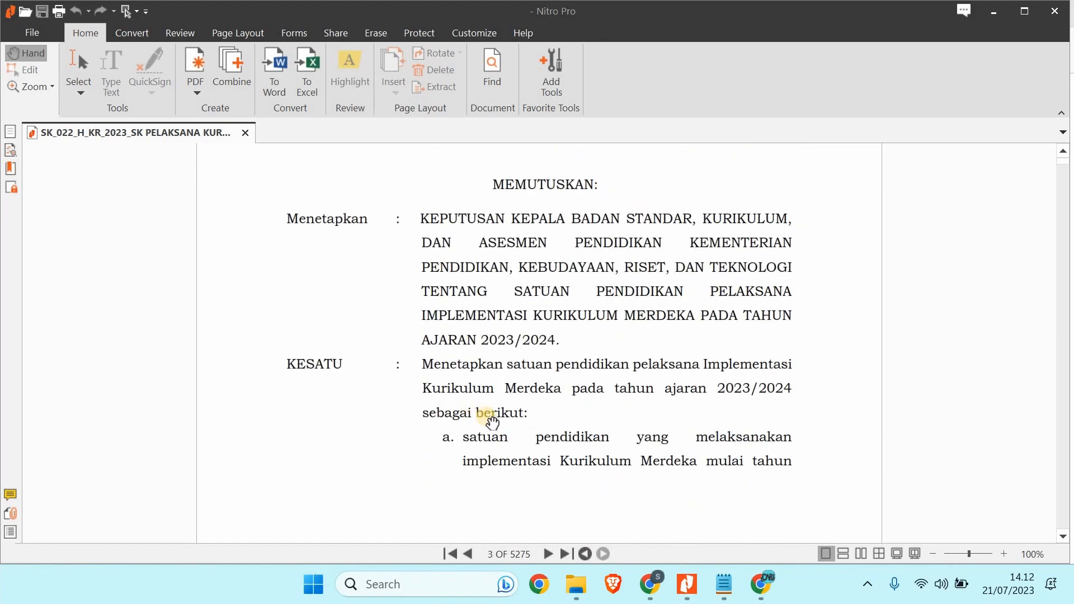
{"action": "scroll", "coordinate": [491, 421], "scroll_direction": "down", "scroll_amount": 1}
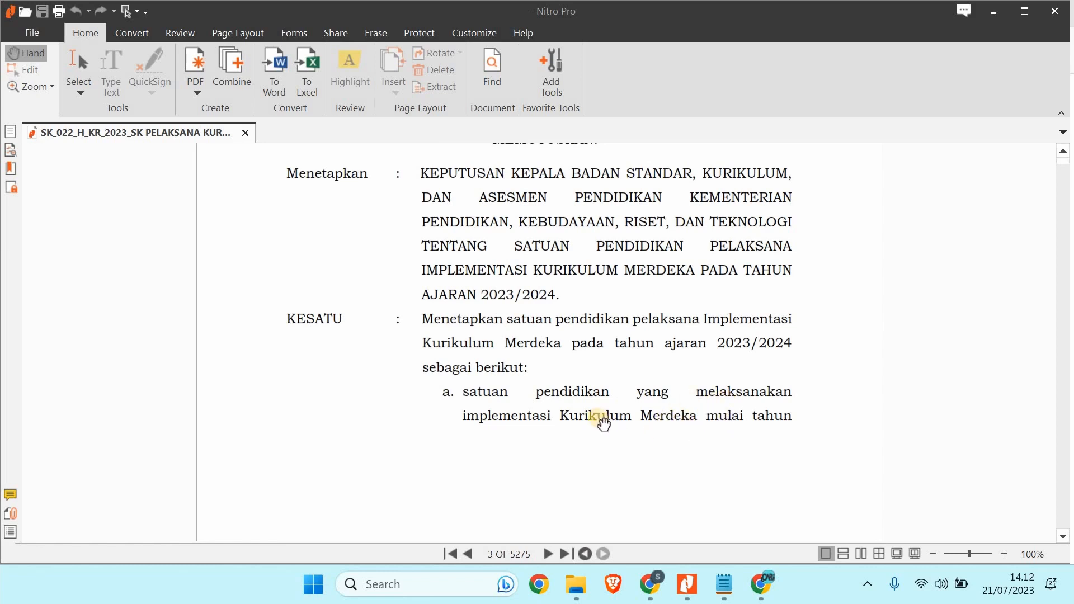
{"action": "scroll", "coordinate": [643, 435], "scroll_direction": "down", "scroll_amount": 3}
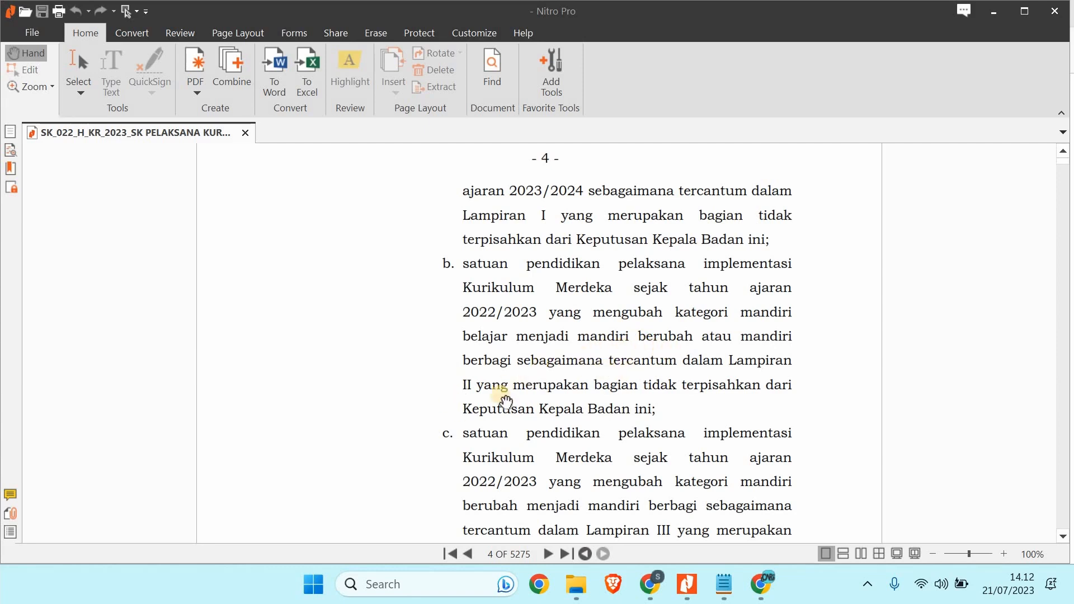
{"action": "scroll", "coordinate": [475, 413], "scroll_direction": "down", "scroll_amount": 3}
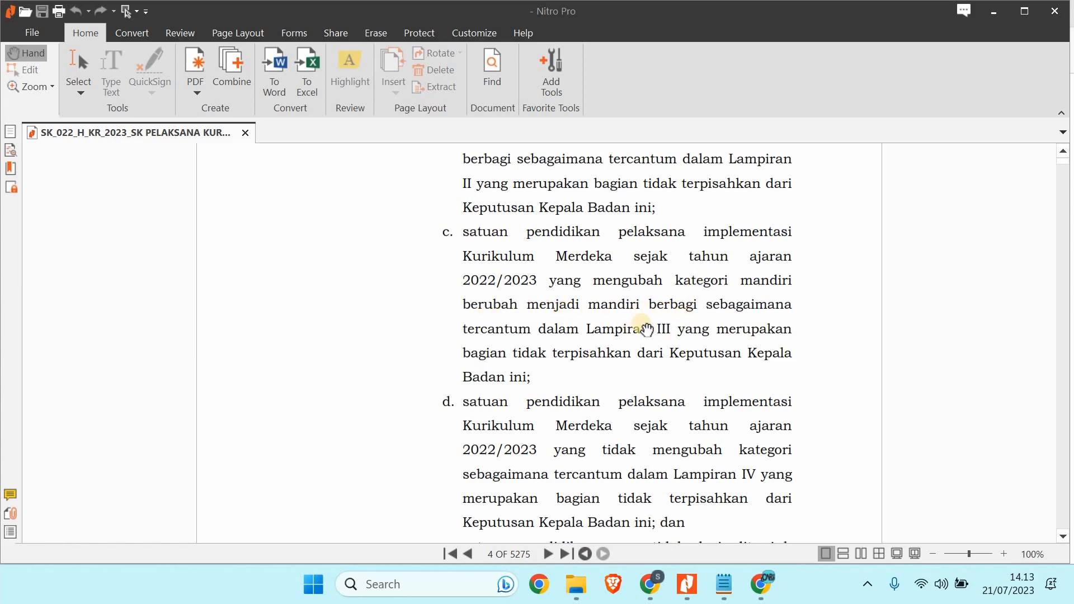
{"action": "scroll", "coordinate": [539, 363], "scroll_direction": "down", "scroll_amount": 3}
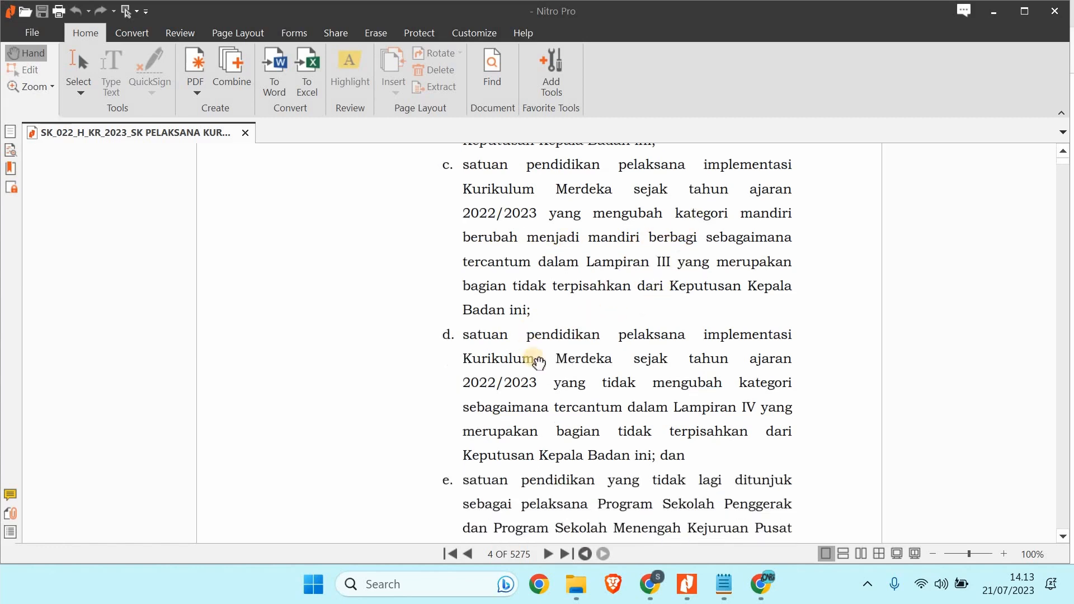
{"action": "scroll", "coordinate": [538, 362], "scroll_direction": "down", "scroll_amount": 2}
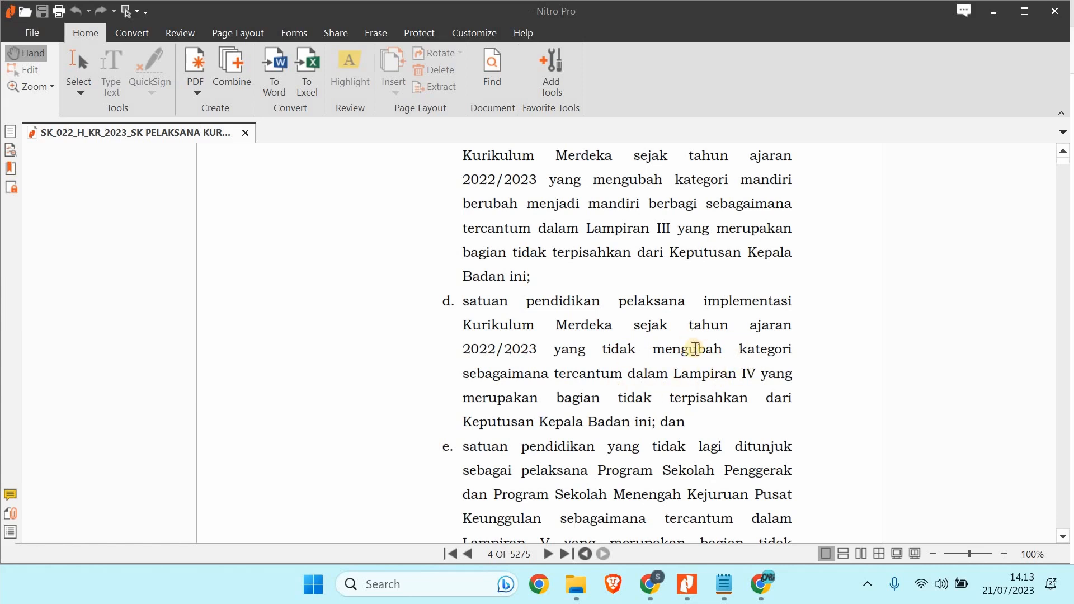
{"action": "scroll", "coordinate": [548, 379], "scroll_direction": "down", "scroll_amount": 3}
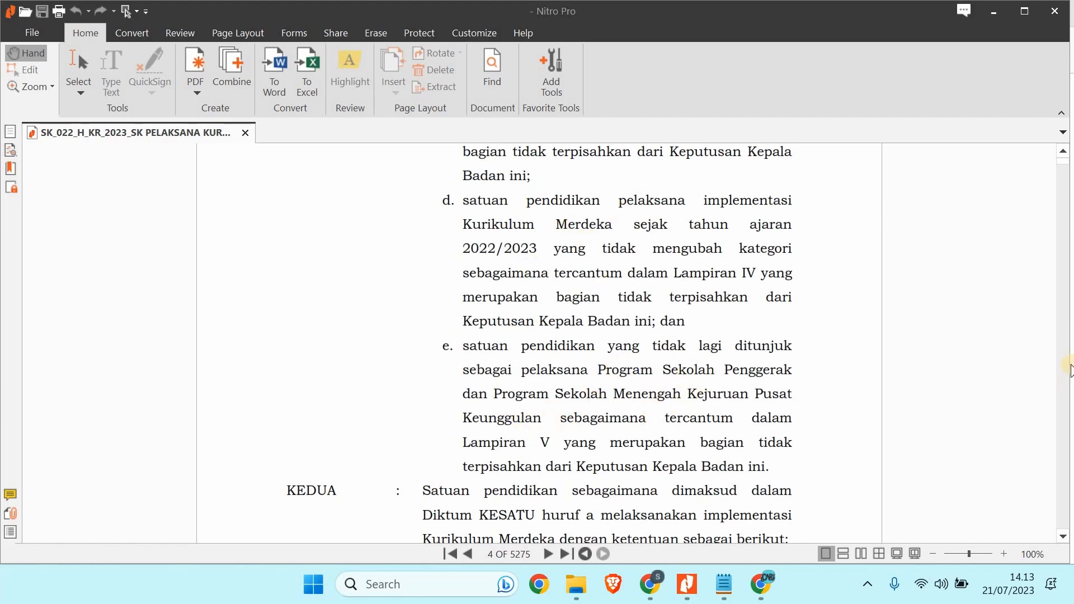
{"action": "left_click", "coordinate": [450, 554]}
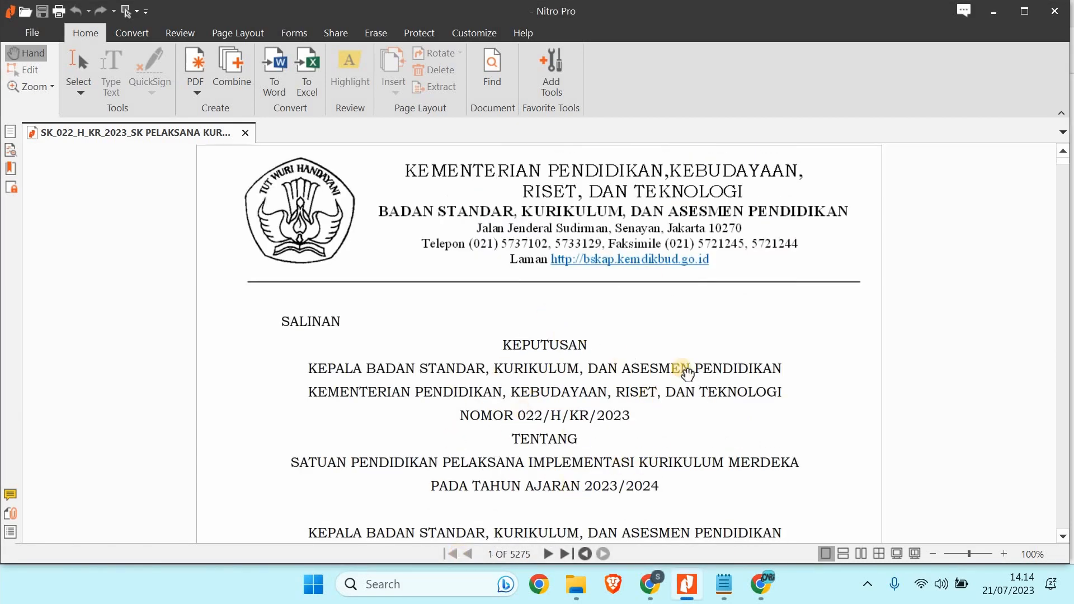
Open the Implementasi Rombel Kurmer 2023-2024 workbook from the Materi Dapodik 2024 folder in Excel and maximize its window.
{"action": "left_click", "coordinate": [577, 587]}
{"action": "double_click", "coordinate": [314, 161]}
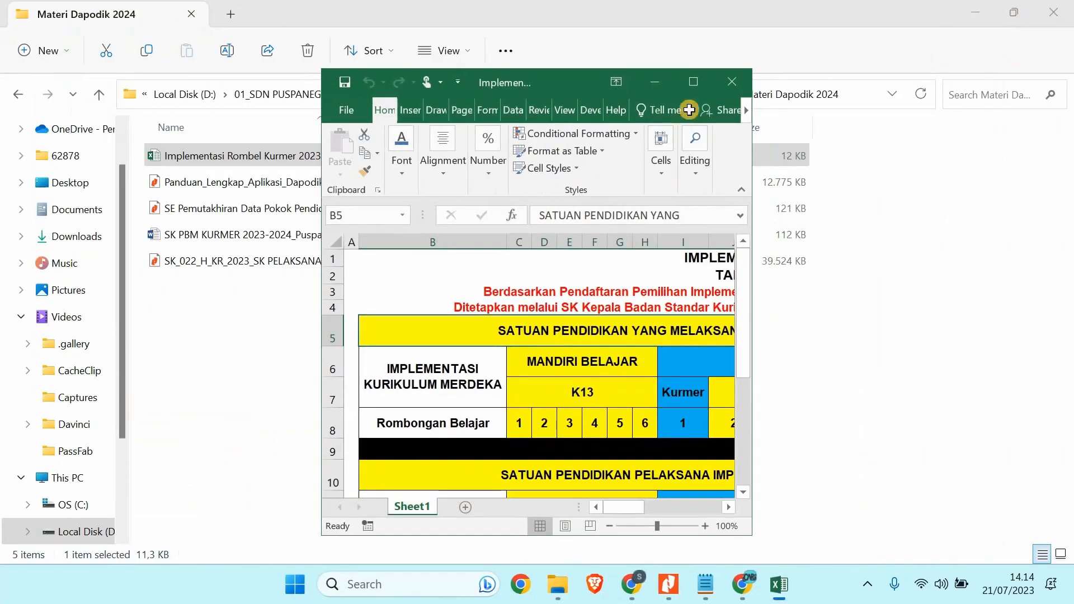
{"action": "left_click", "coordinate": [694, 82]}
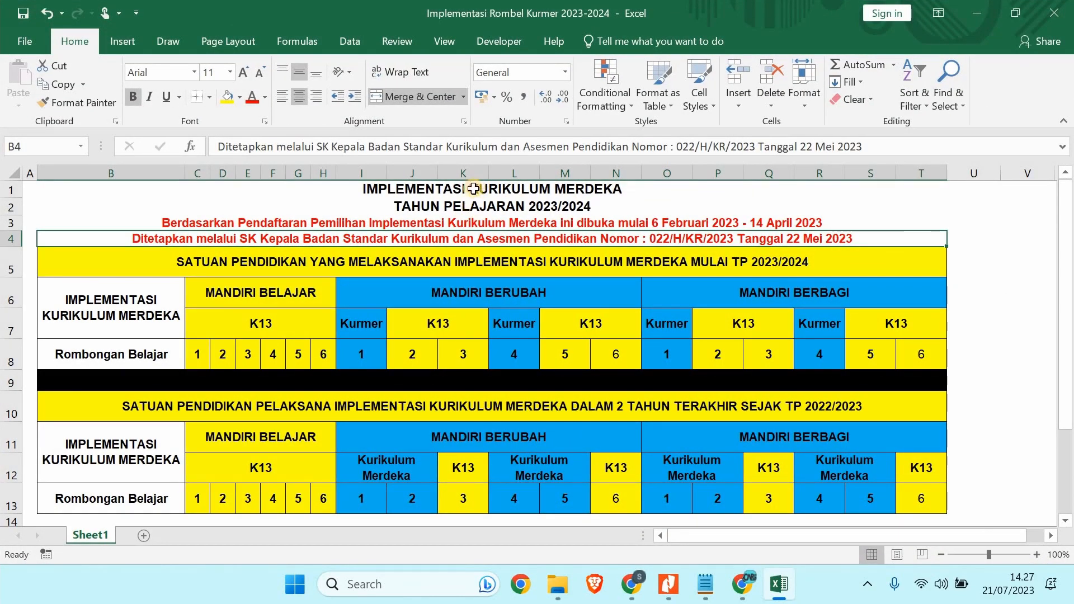
Review the sheet's title, school year, registration period, decree reference and the heading for schools starting in TP 2023/2024.
{"action": "left_click", "coordinate": [474, 189]}
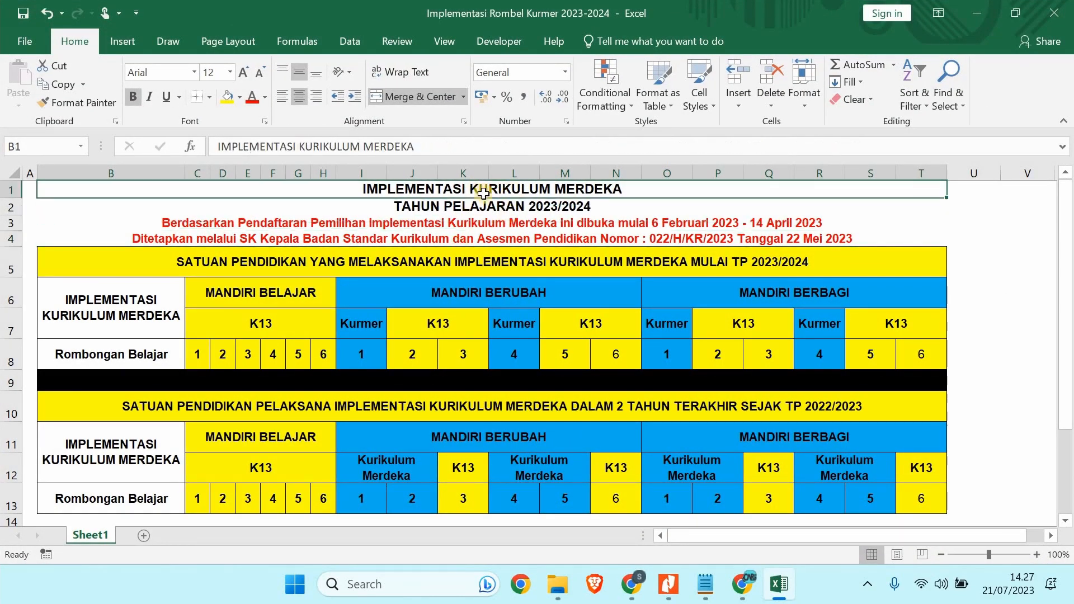
{"action": "left_click", "coordinate": [500, 211]}
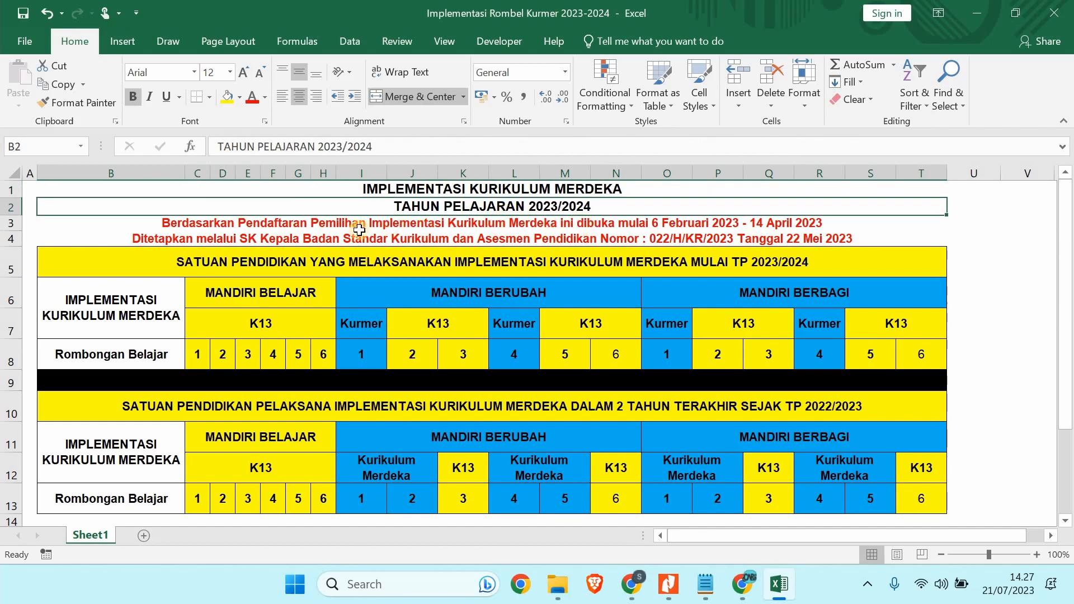
{"action": "left_click", "coordinate": [314, 228]}
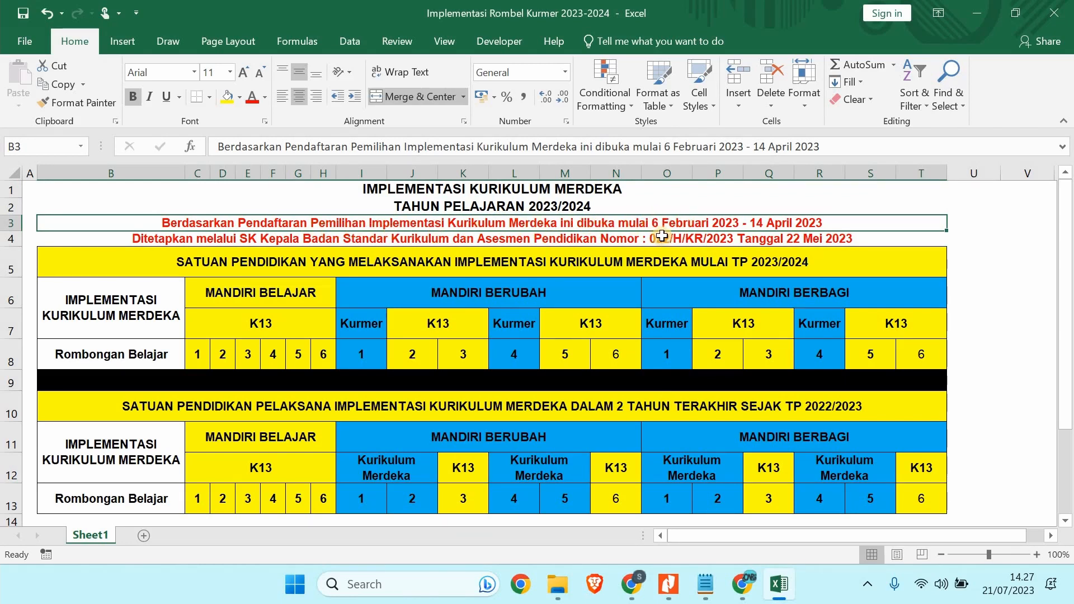
{"action": "left_click", "coordinate": [789, 240]}
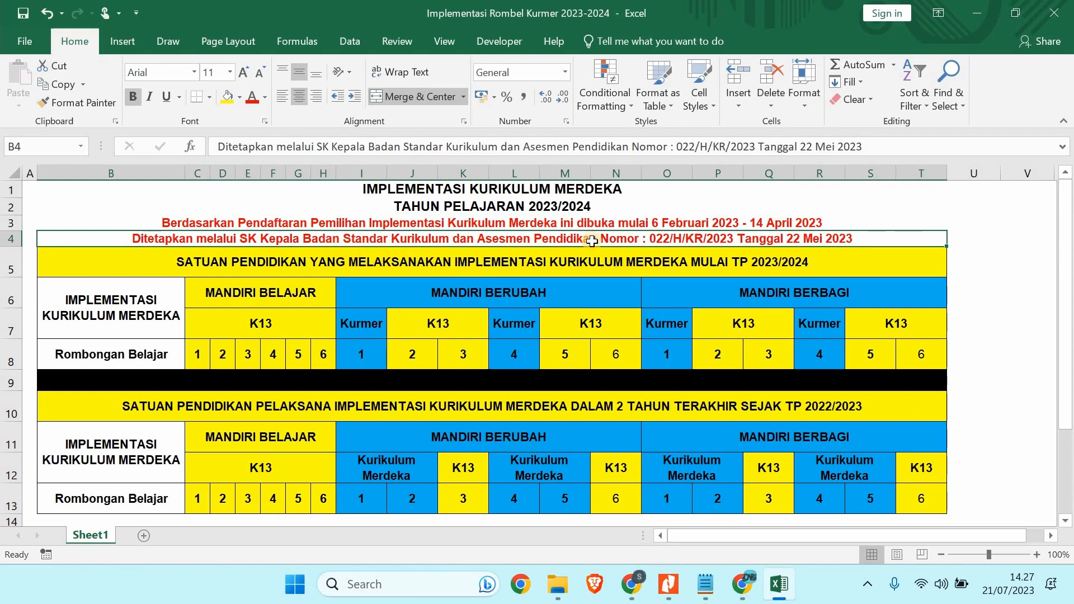
{"action": "left_click", "coordinate": [540, 255]}
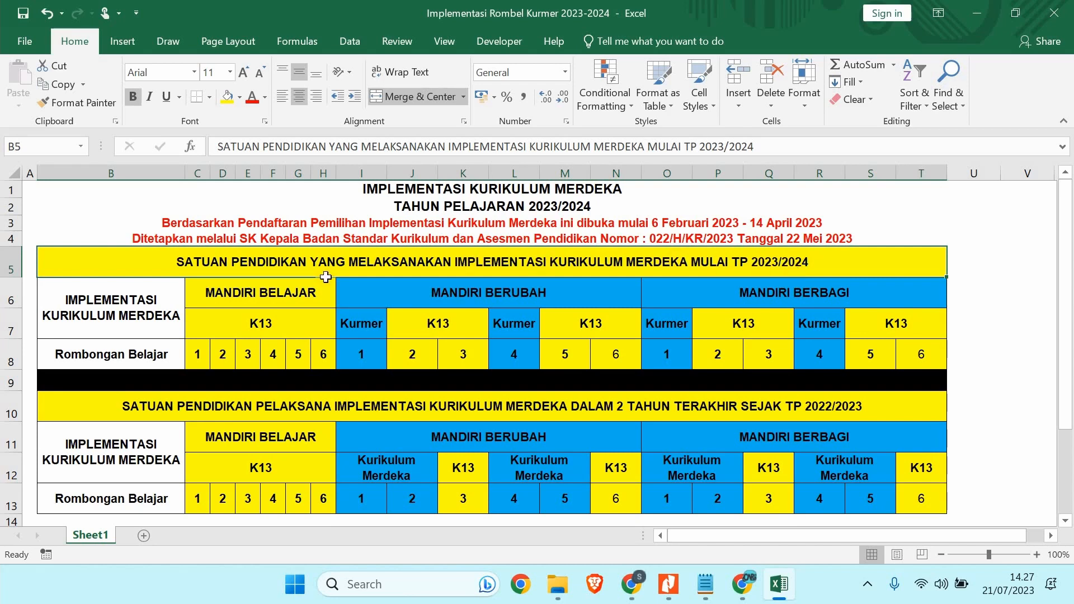
Examine the TP 2023/2024 table's class groups and their curricula under Mandiri Belajar, Mandiri Berubah and Mandiri Berbagi.
{"action": "left_click", "coordinate": [11, 360]}
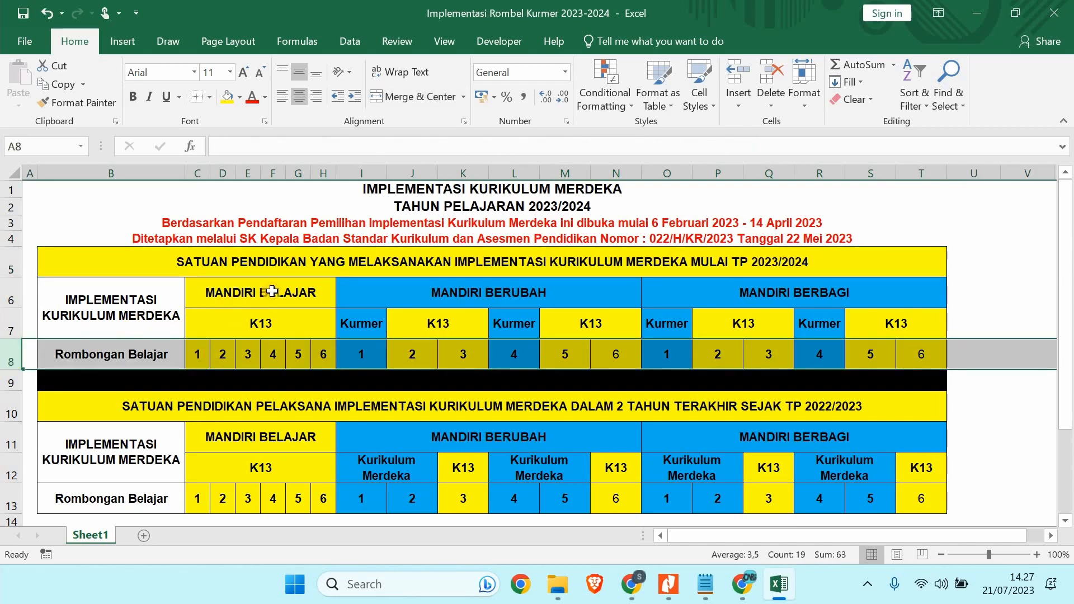
{"action": "left_click_drag", "start_coordinate": [272, 291], "coordinate": [259, 355]}
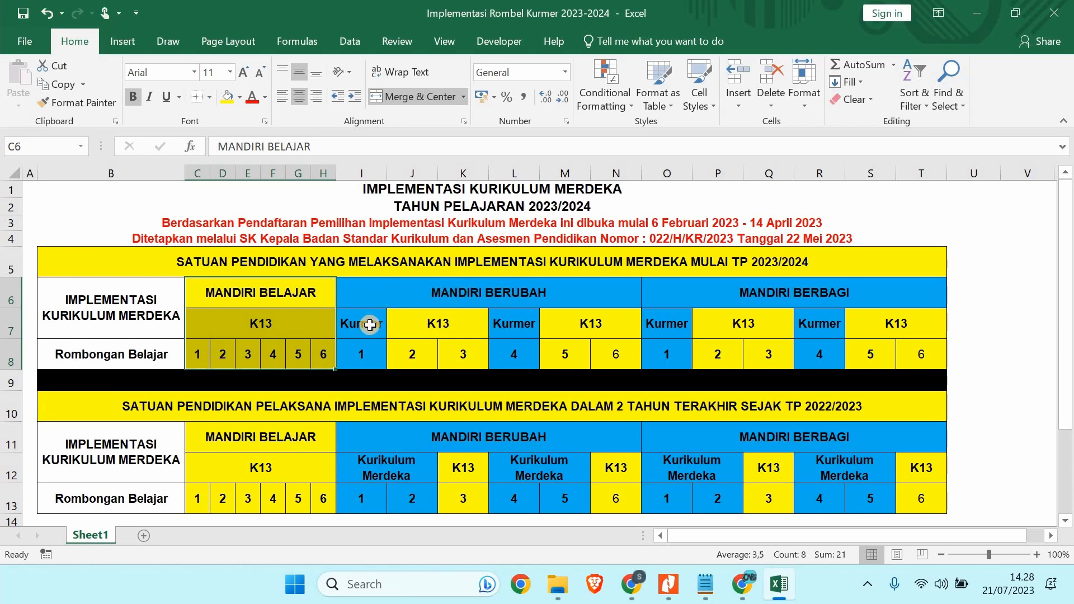
{"action": "left_click_drag", "start_coordinate": [370, 325], "coordinate": [367, 354]}
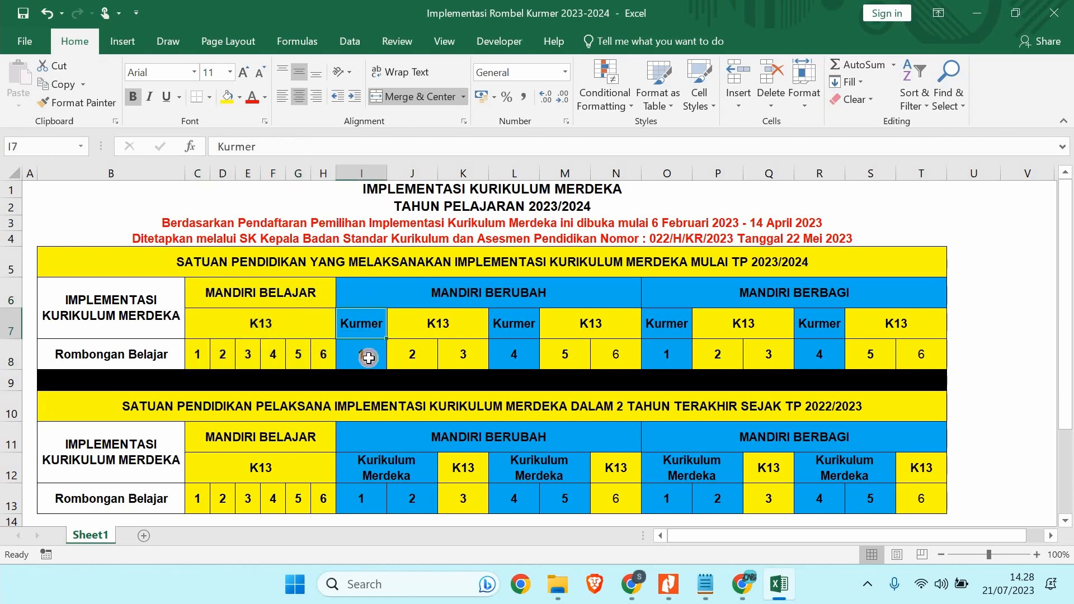
{"action": "key", "text": "ctrl+v"}
{"action": "left_click_drag", "start_coordinate": [509, 327], "coordinate": [508, 353]}
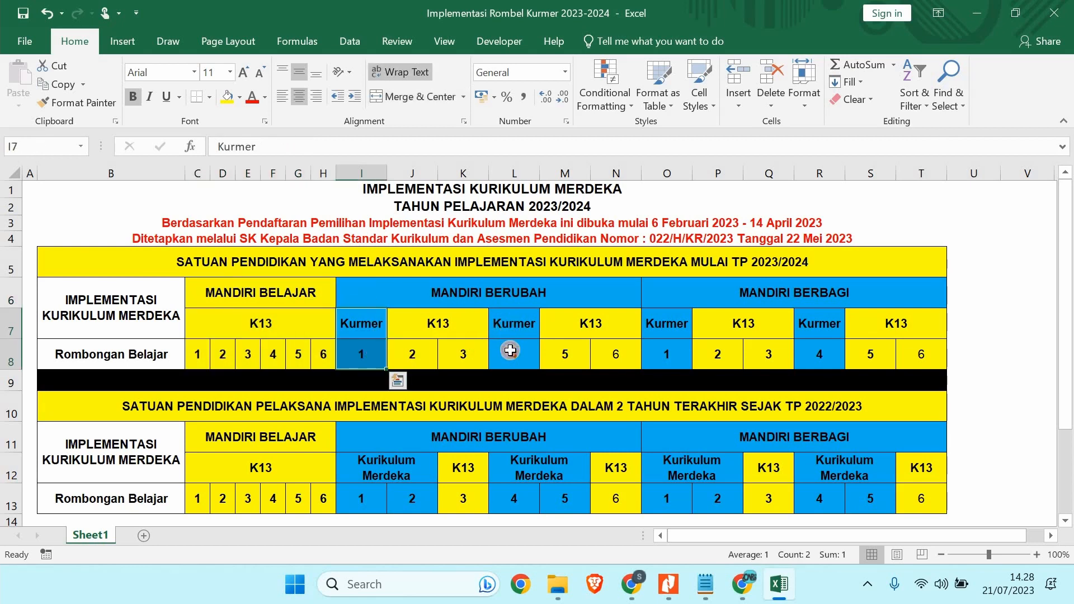
{"action": "key", "text": "ctrl+v"}
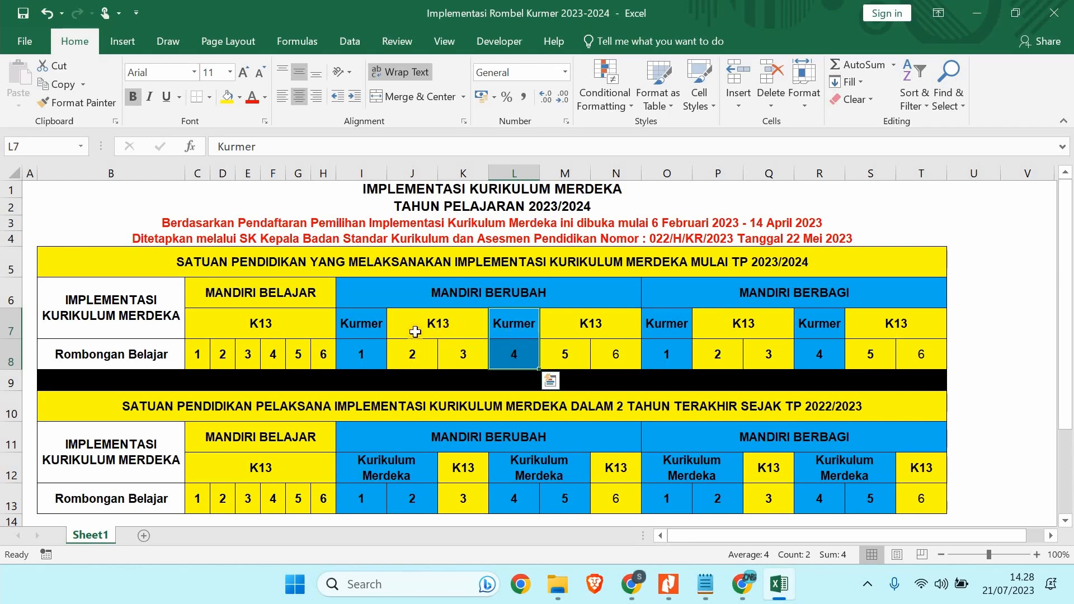
{"action": "left_click", "coordinate": [447, 354]}
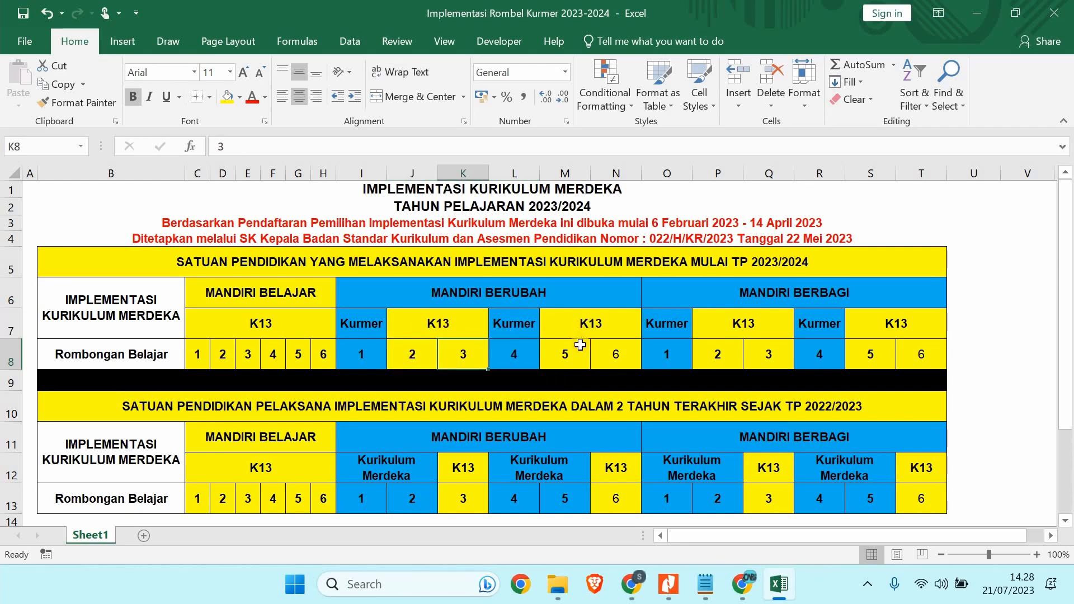
{"action": "left_click", "coordinate": [607, 358]}
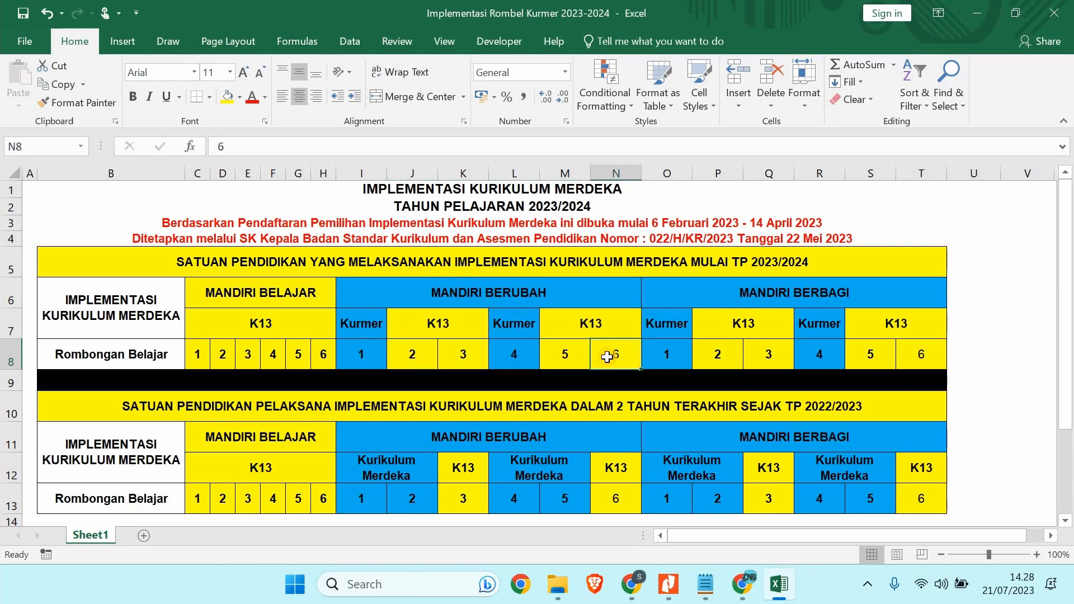
{"action": "left_click_drag", "start_coordinate": [797, 299], "coordinate": [839, 341]}
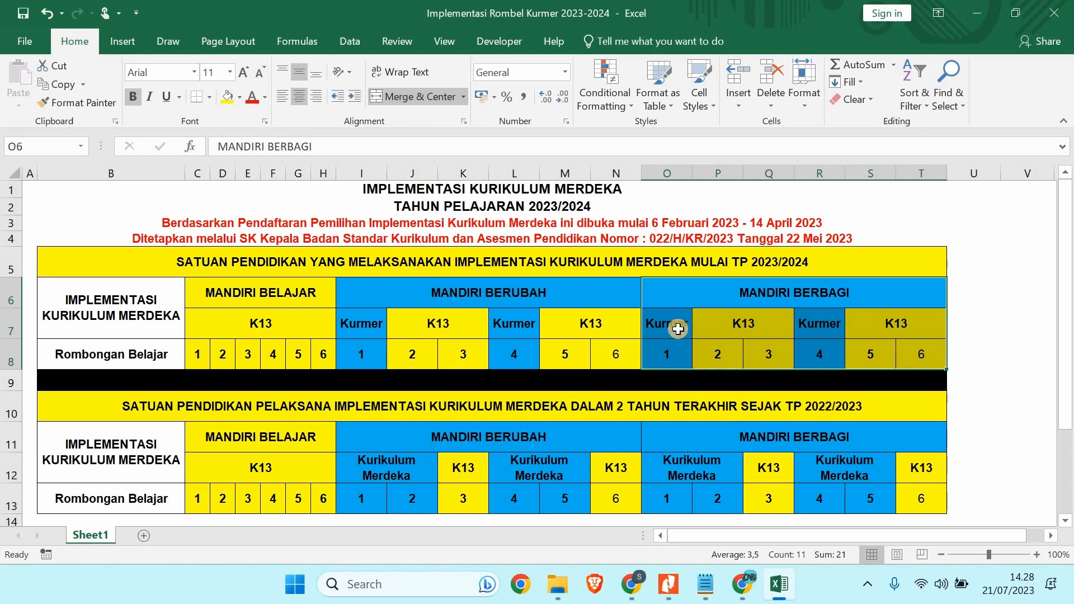
Review the Kurmer class groups 1 and 4 under Mandiri Berbagi and Mandiri Berubah in the TP 2023/2024 table.
{"action": "left_click_drag", "start_coordinate": [677, 331], "coordinate": [677, 360]}
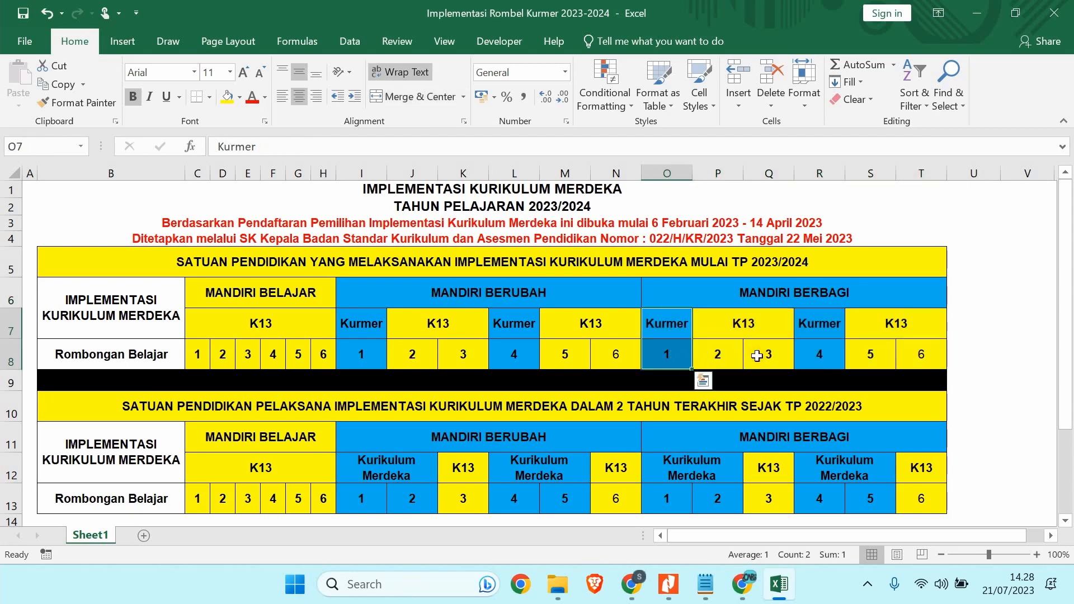
{"action": "left_click_drag", "start_coordinate": [821, 329], "coordinate": [823, 362]}
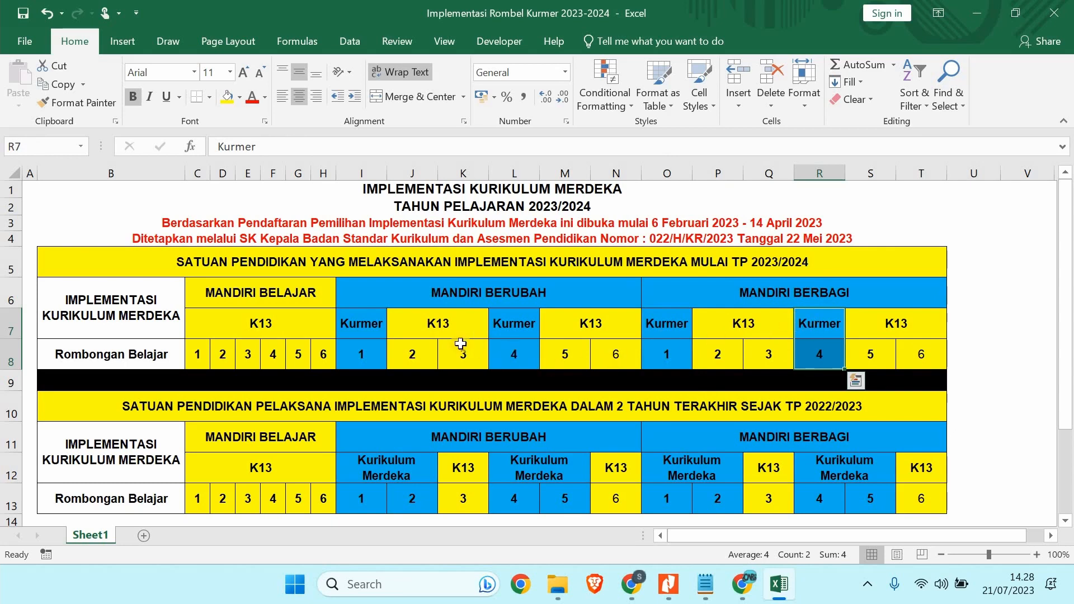
{"action": "left_click", "coordinate": [366, 351]}
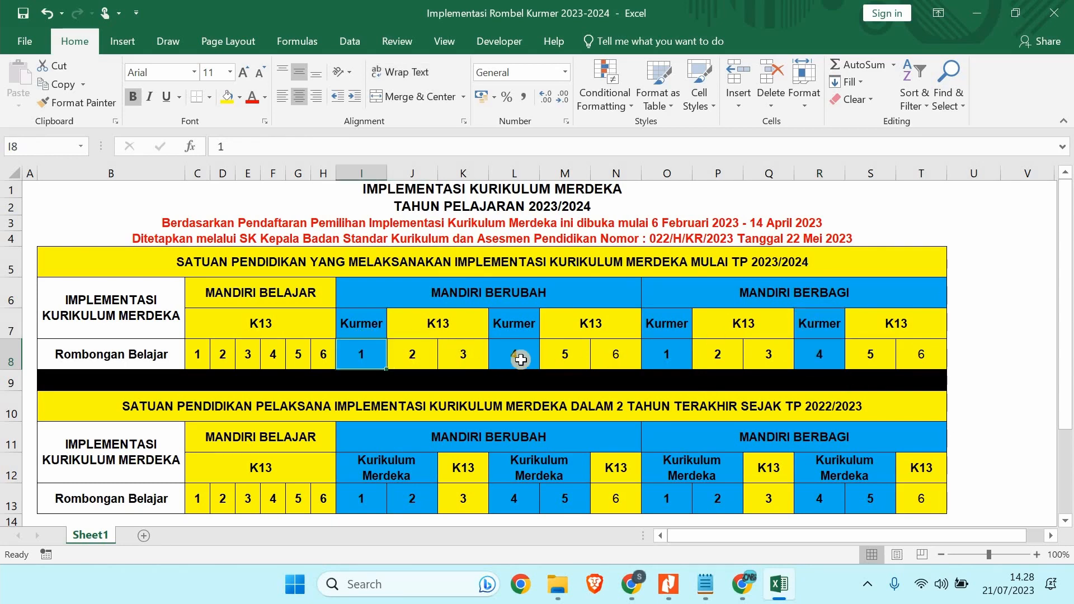
{"action": "left_click", "coordinate": [521, 360]}
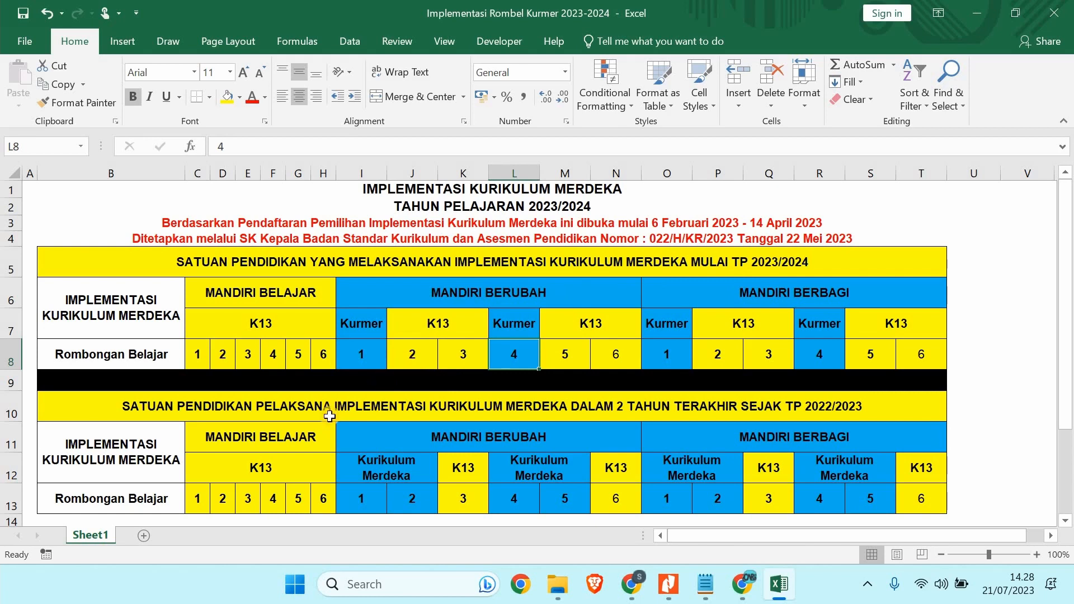
Review the heading for schools implementing since TP 2022/2023 and the curriculum of its Mandiri Belajar class groups.
{"action": "left_click", "coordinate": [244, 418]}
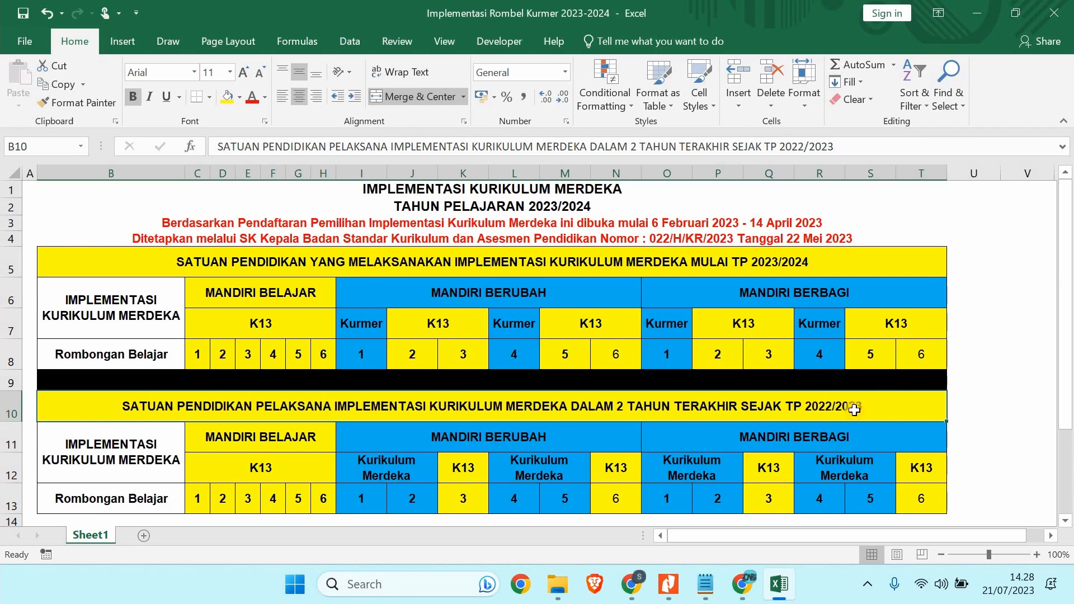
{"action": "left_click", "coordinate": [101, 497]}
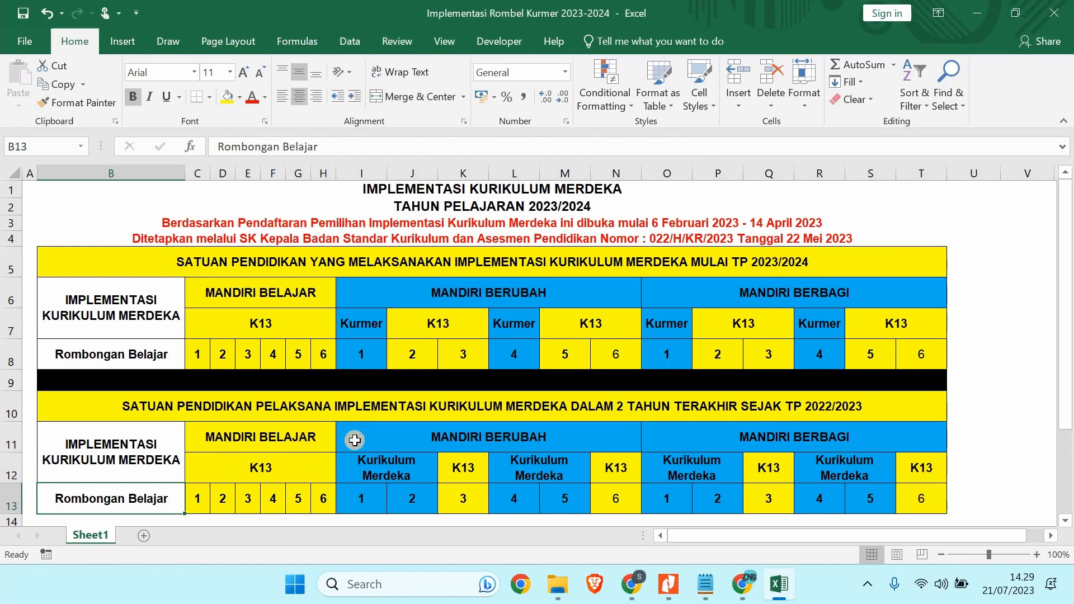
{"action": "left_click_drag", "start_coordinate": [303, 438], "coordinate": [295, 473]}
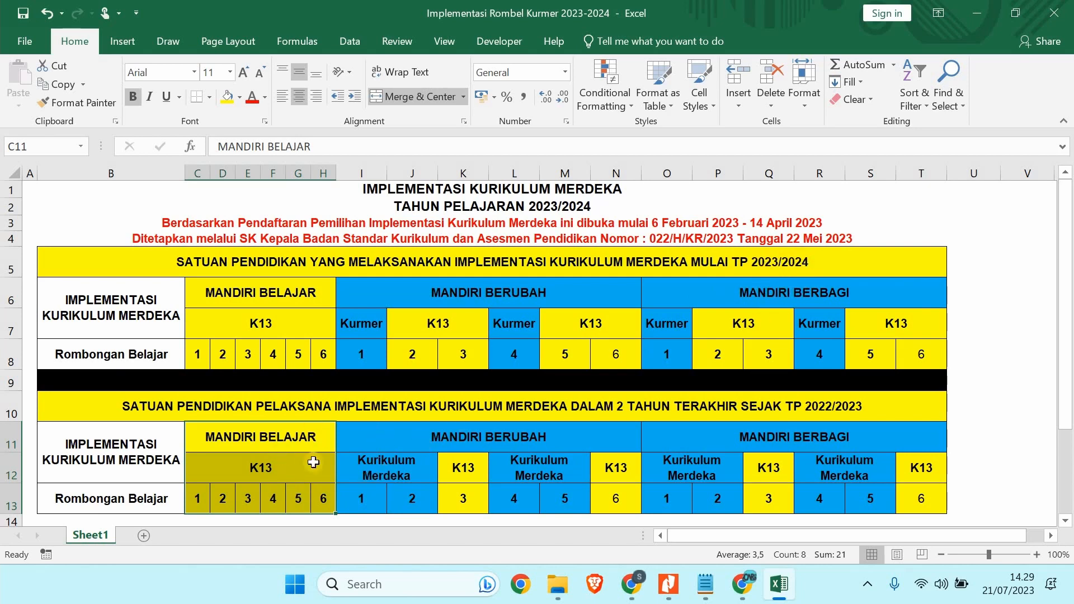
{"action": "left_click", "coordinate": [226, 479]}
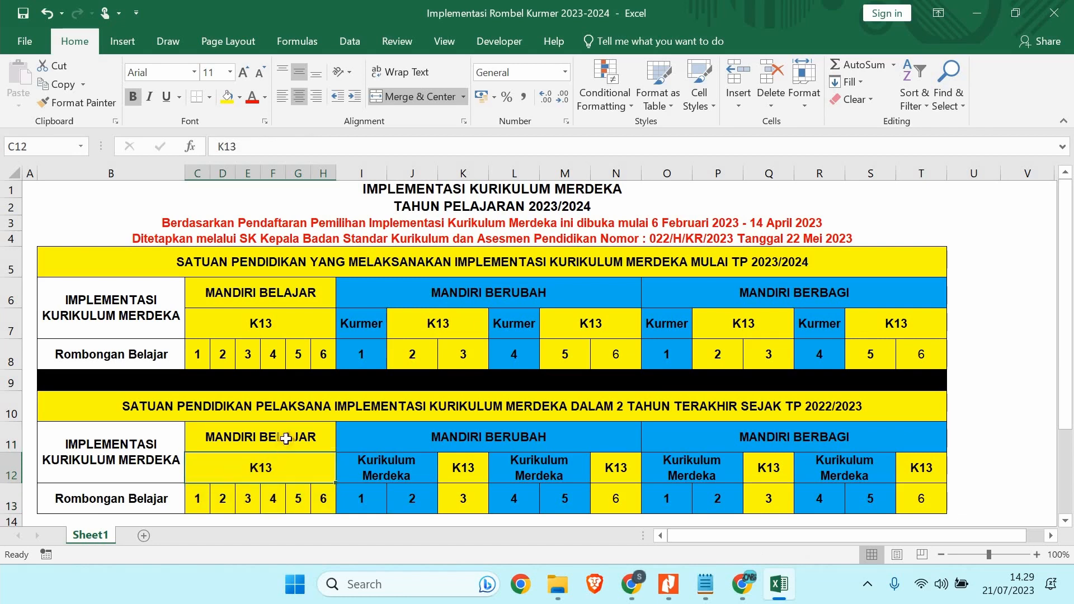
{"action": "left_click_drag", "start_coordinate": [286, 438], "coordinate": [276, 490]}
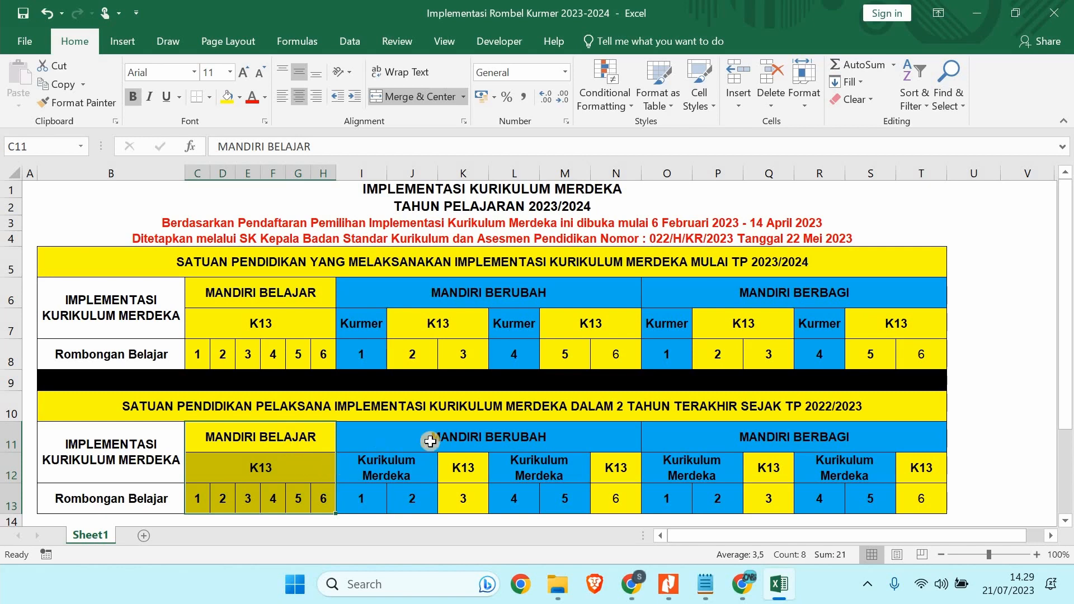
Examine which class groups use Kurikulum Merdeka or K13 under Mandiri Berubah and Mandiri Berbagi in the TP 2022/2023 table.
{"action": "left_click_drag", "start_coordinate": [452, 434], "coordinate": [457, 494]}
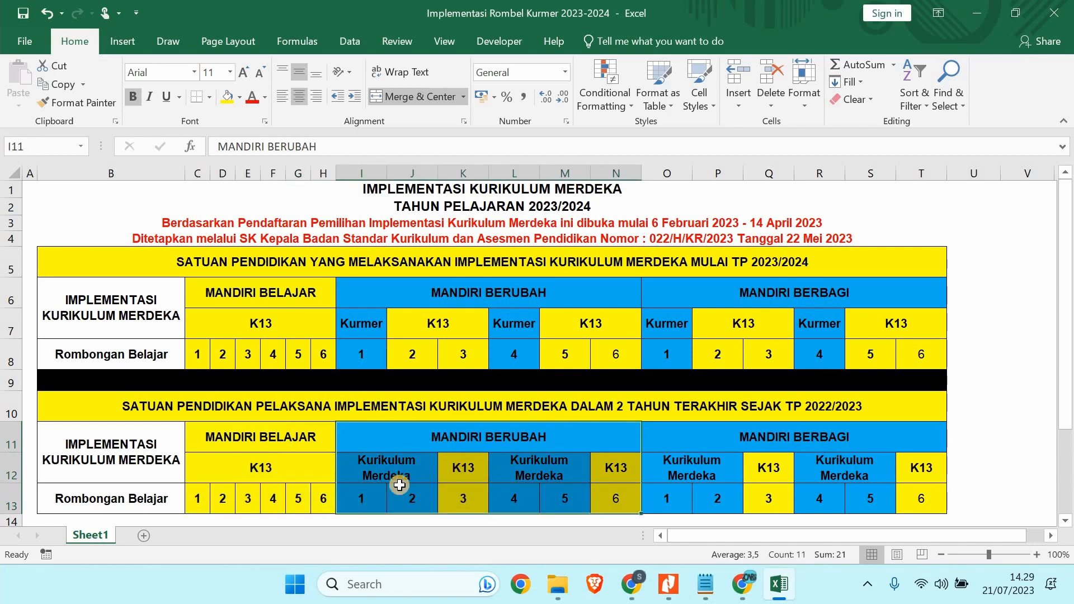
{"action": "left_click_drag", "start_coordinate": [372, 477], "coordinate": [377, 502]}
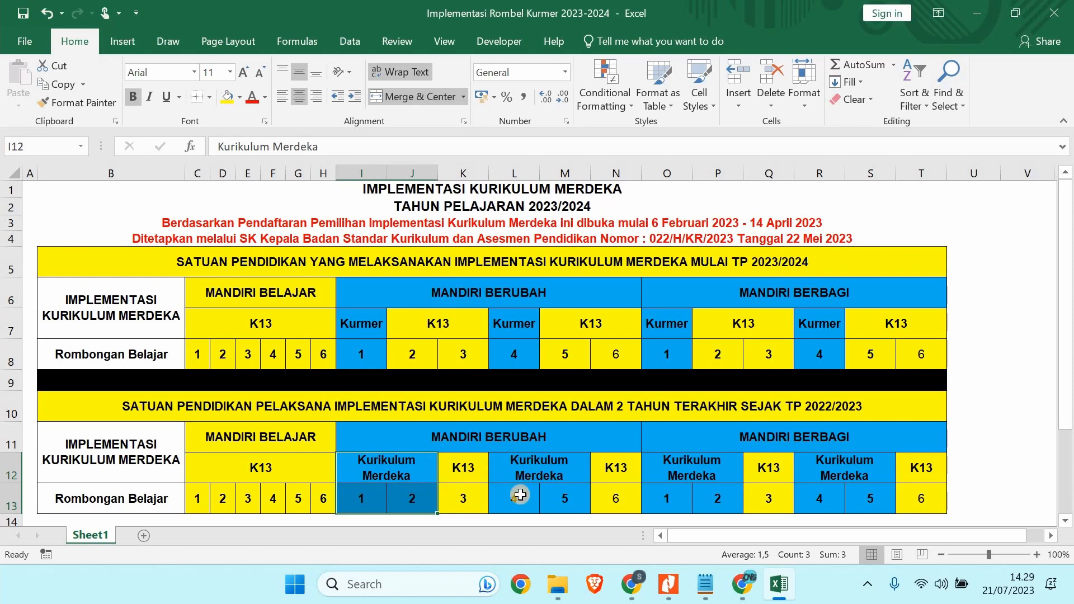
{"action": "left_click_drag", "start_coordinate": [520, 495], "coordinate": [535, 497]}
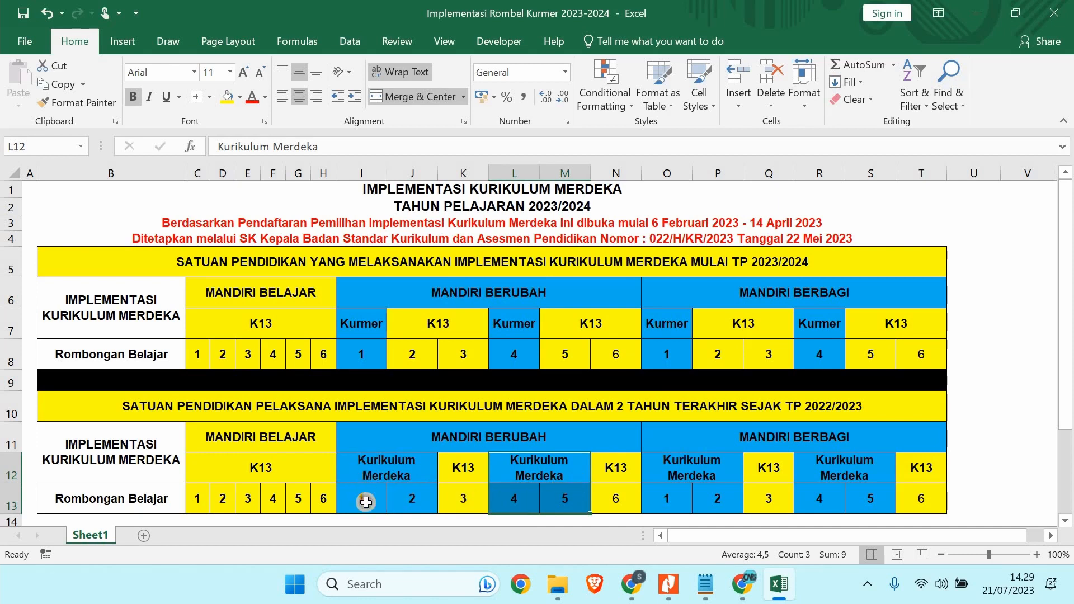
{"action": "left_click", "coordinate": [384, 496]}
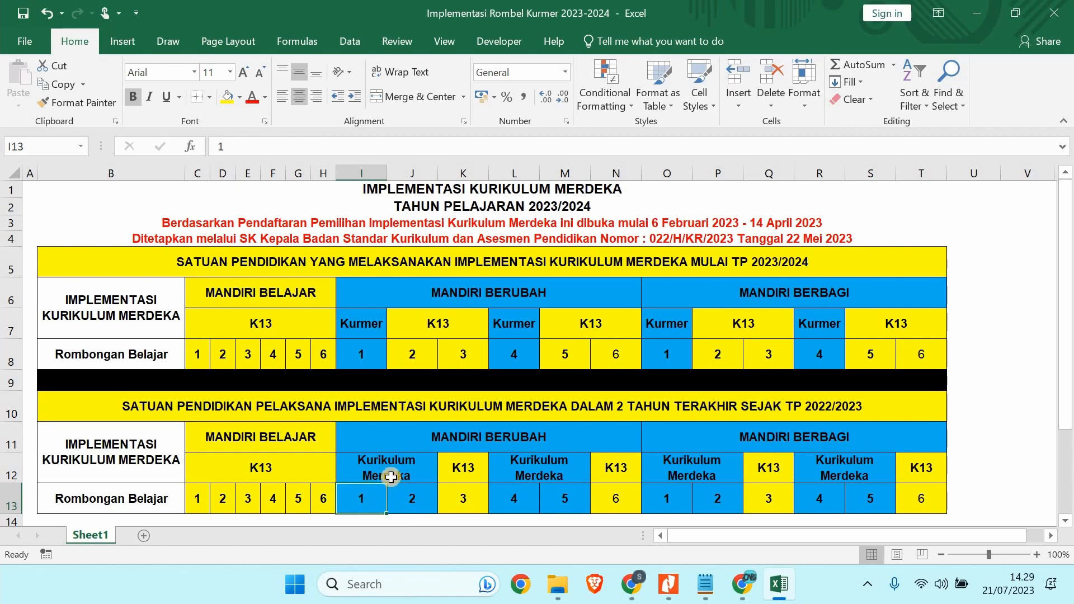
{"action": "left_click", "coordinate": [411, 509]}
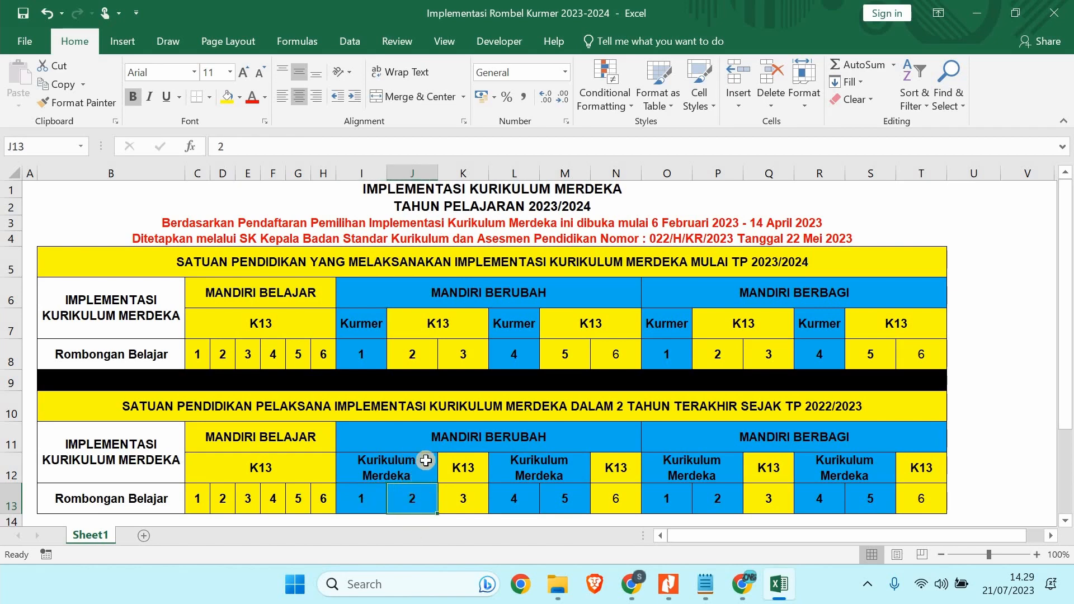
{"action": "left_click", "coordinate": [519, 506]}
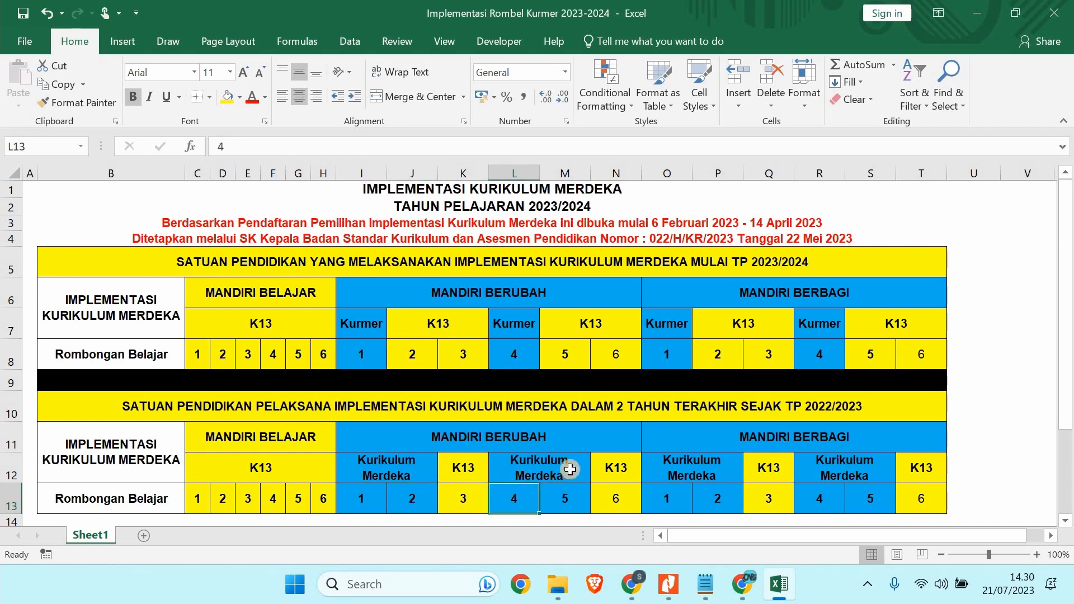
{"action": "key", "text": "Up"}
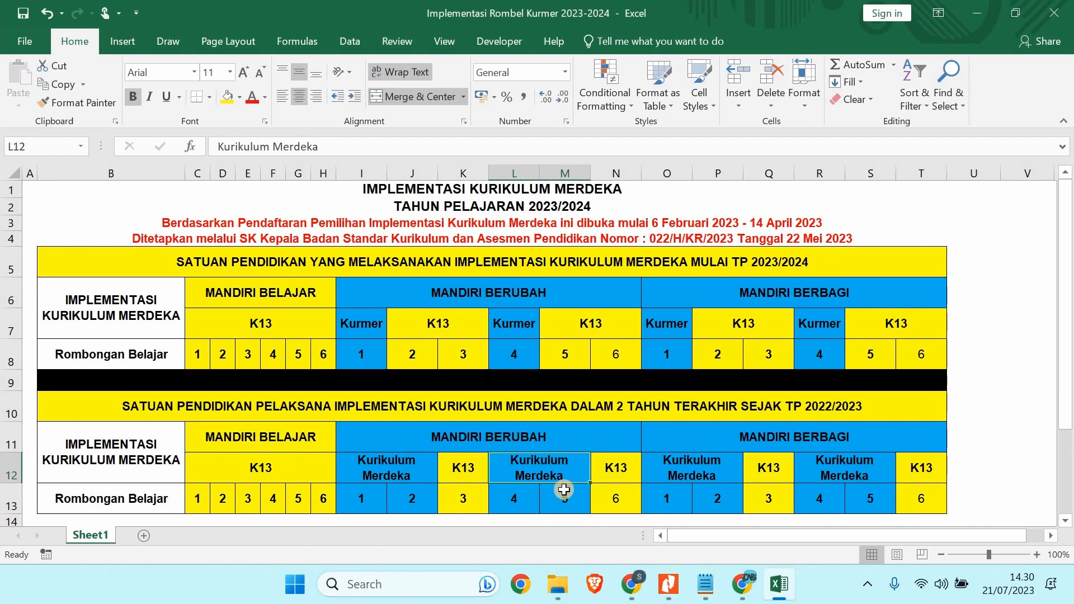
{"action": "left_click", "coordinate": [475, 509]}
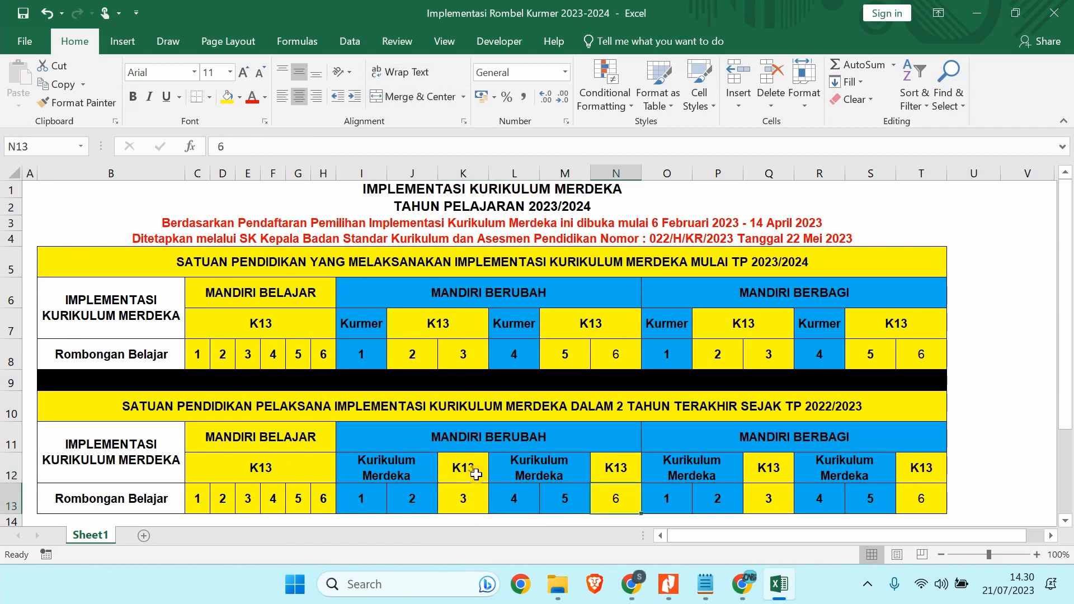
{"action": "left_click_drag", "start_coordinate": [475, 471], "coordinate": [475, 499]}
{"action": "left_click_drag", "start_coordinate": [624, 461], "coordinate": [624, 497]}
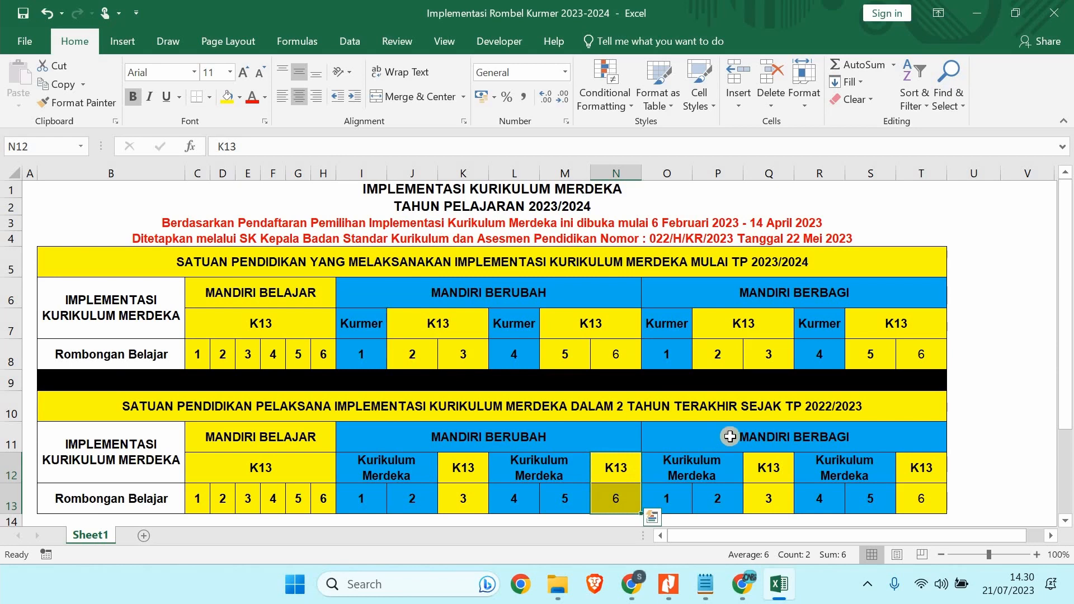
{"action": "mouse_move", "coordinate": [722, 441]}
{"action": "left_mouse_down"}
{"action": "mouse_move", "coordinate": [731, 482]}
{"action": "mouse_move", "coordinate": [750, 446]}
{"action": "mouse_move", "coordinate": [727, 456]}
{"action": "left_mouse_up"}
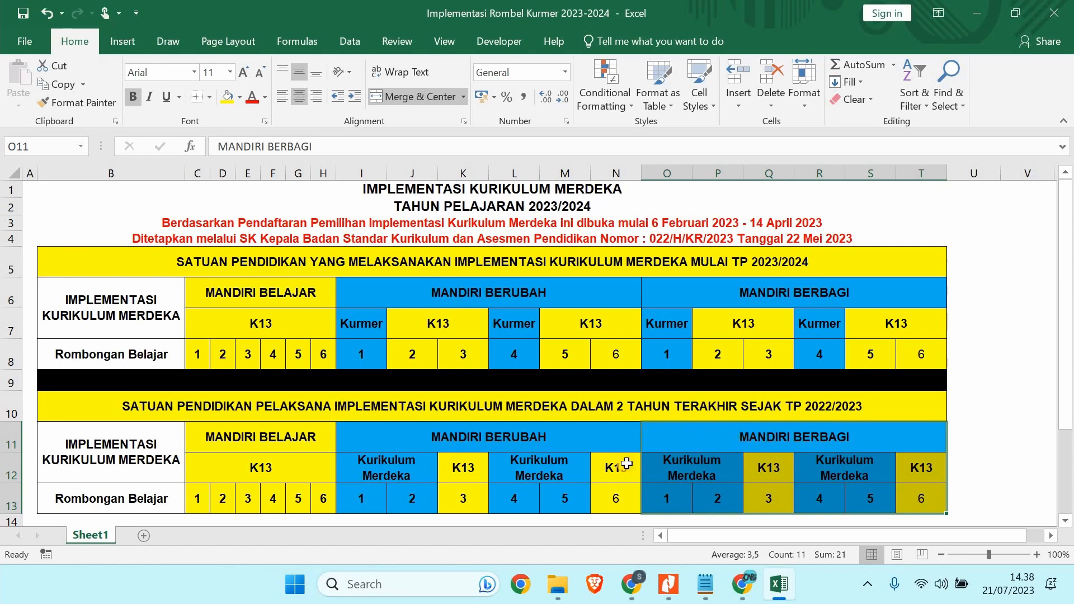
Switch to Dapodik in Chrome and check the local validation results for Peserta Didik and Rombongan Belajar & Jadwal.
{"action": "left_click", "coordinate": [635, 595]}
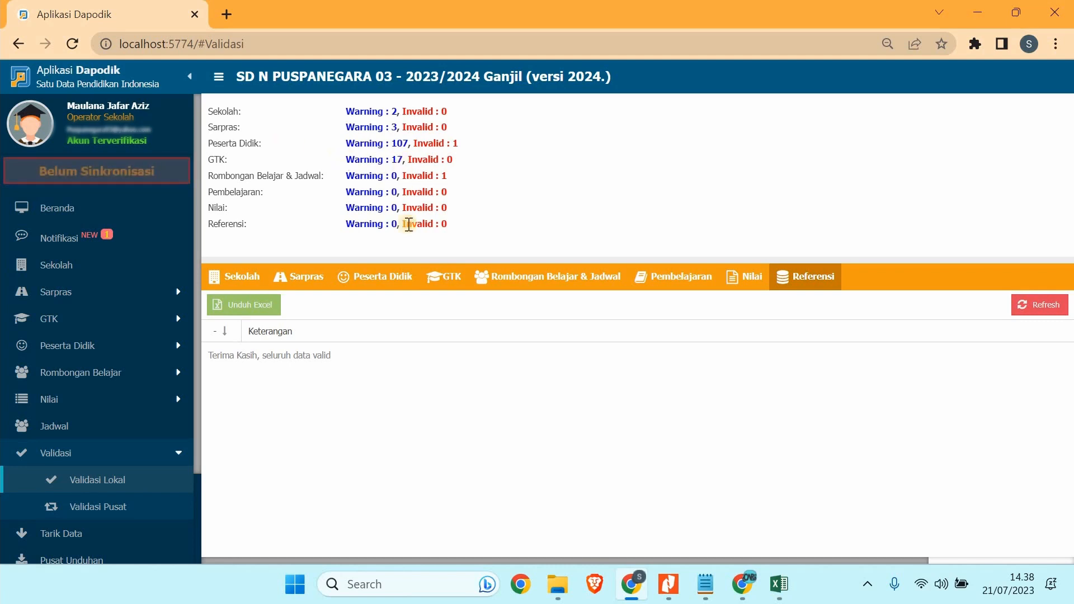
{"action": "left_click", "coordinate": [388, 283]}
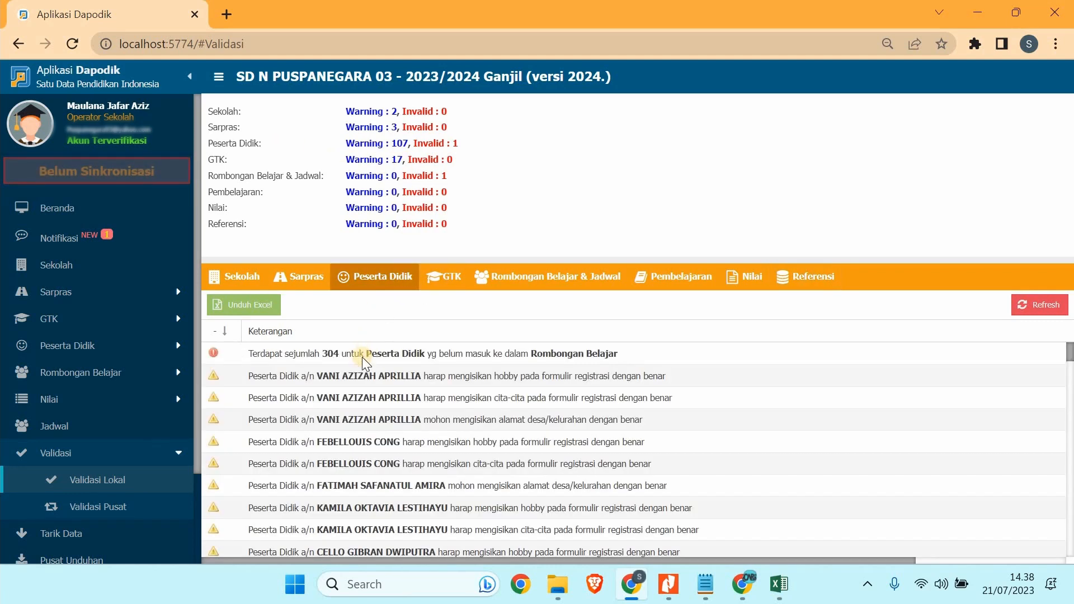
{"action": "left_click", "coordinate": [520, 280]}
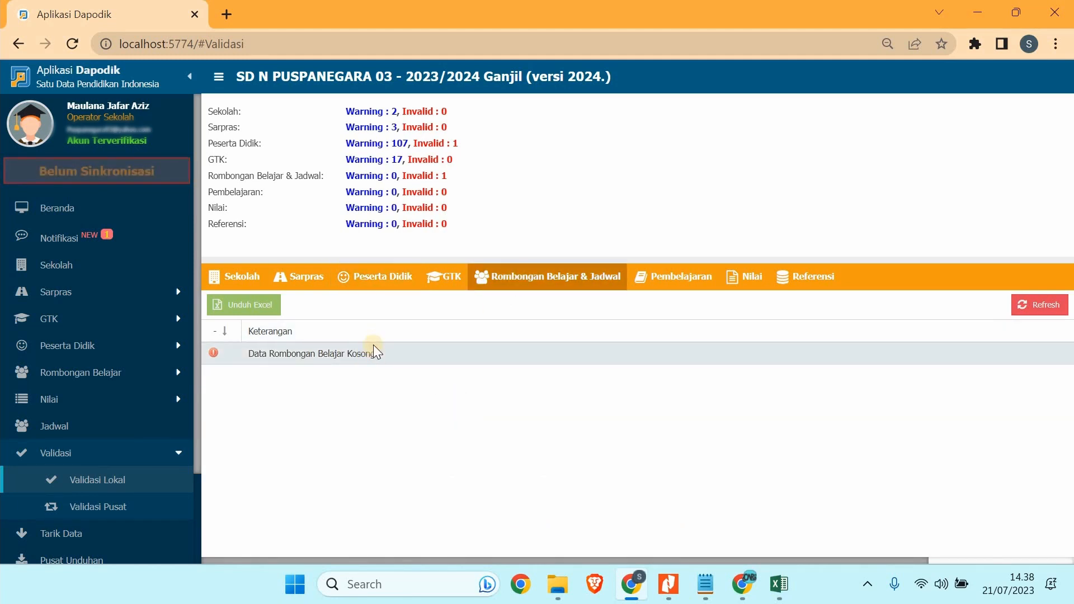
Open the Reguler class groups and promote class group 1A from semester 2 T.A 2022/2023 using Kenaikan Kelas.
{"action": "left_click", "coordinate": [180, 375]}
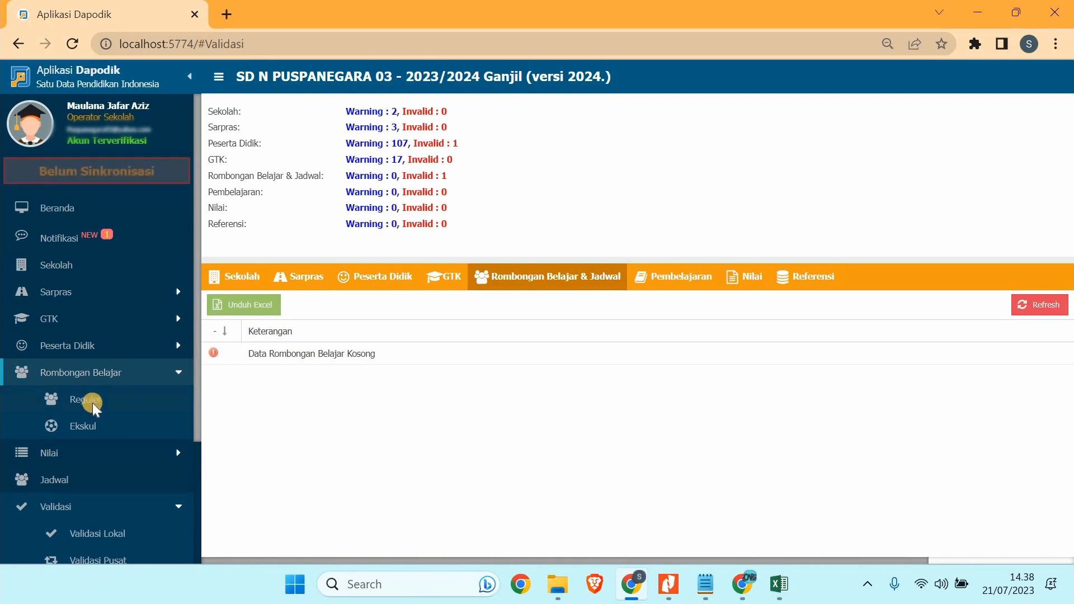
{"action": "left_click", "coordinate": [90, 400]}
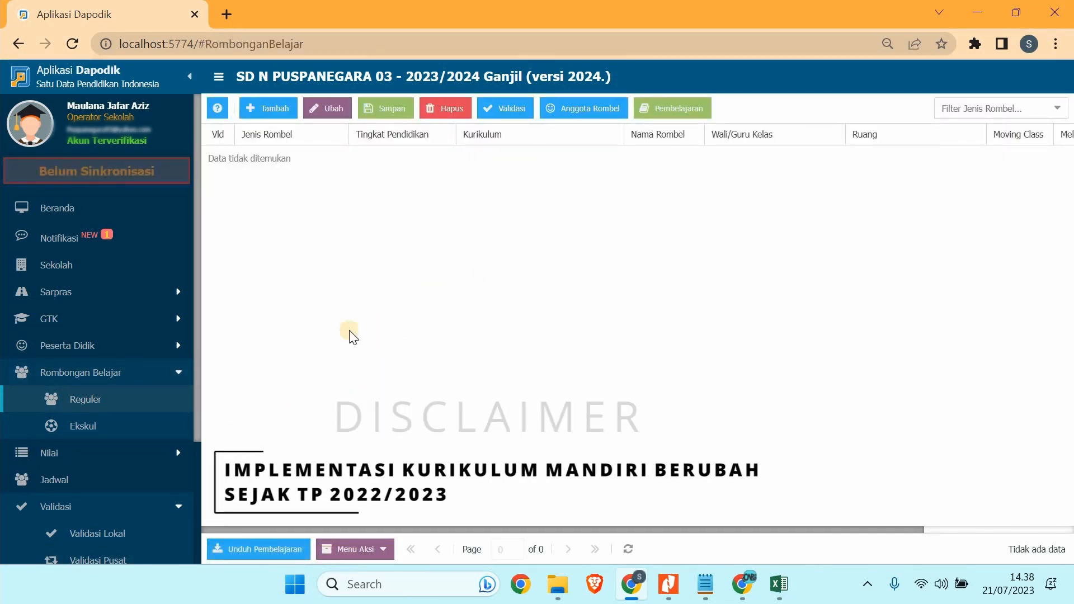
{"action": "left_click", "coordinate": [385, 551]}
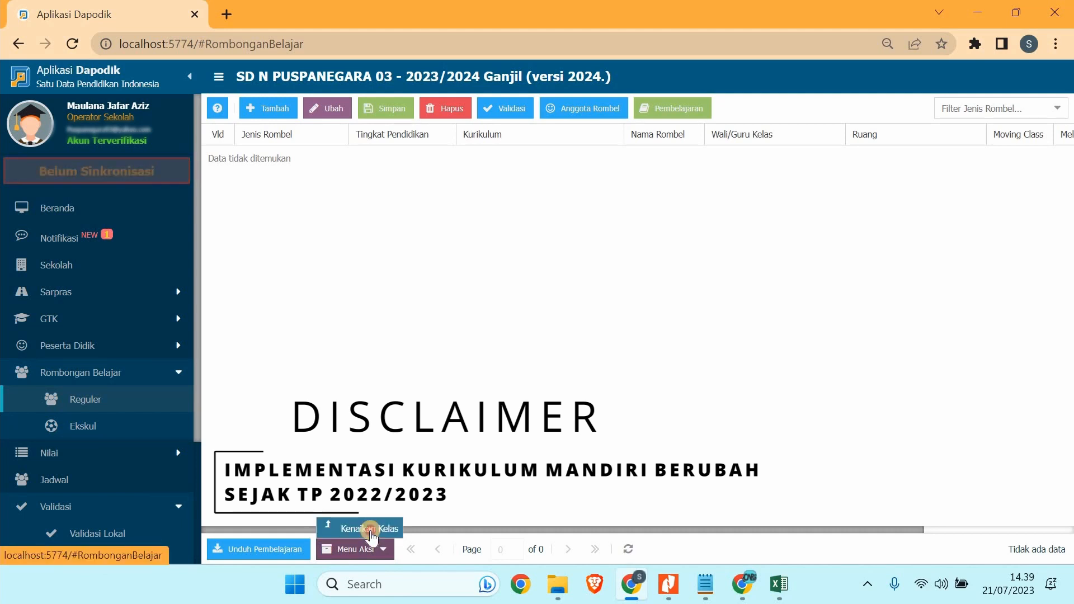
{"action": "left_click", "coordinate": [370, 530]}
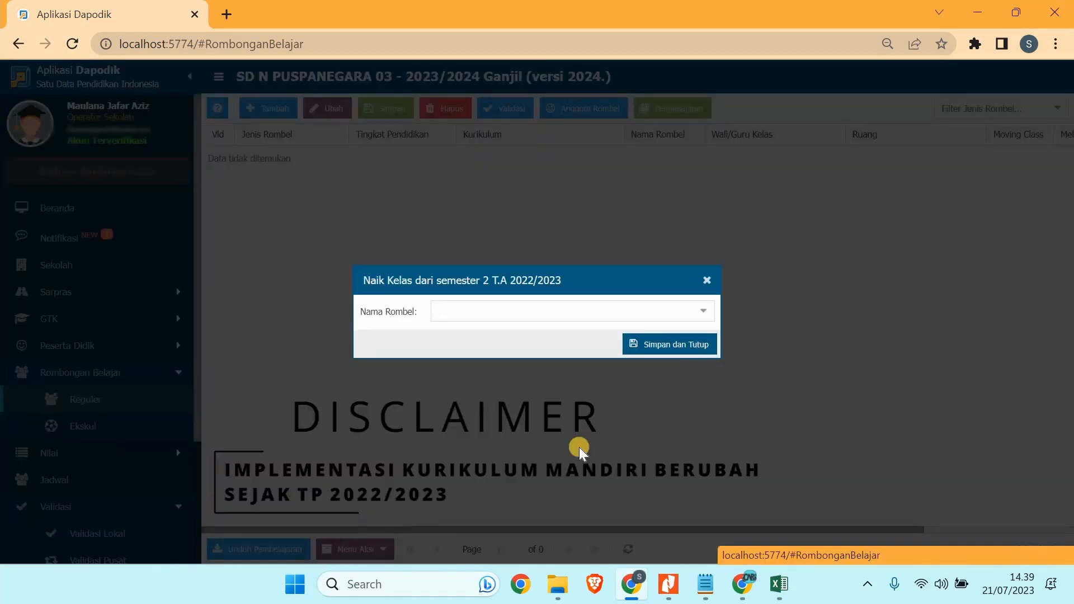
{"action": "left_click", "coordinate": [704, 315]}
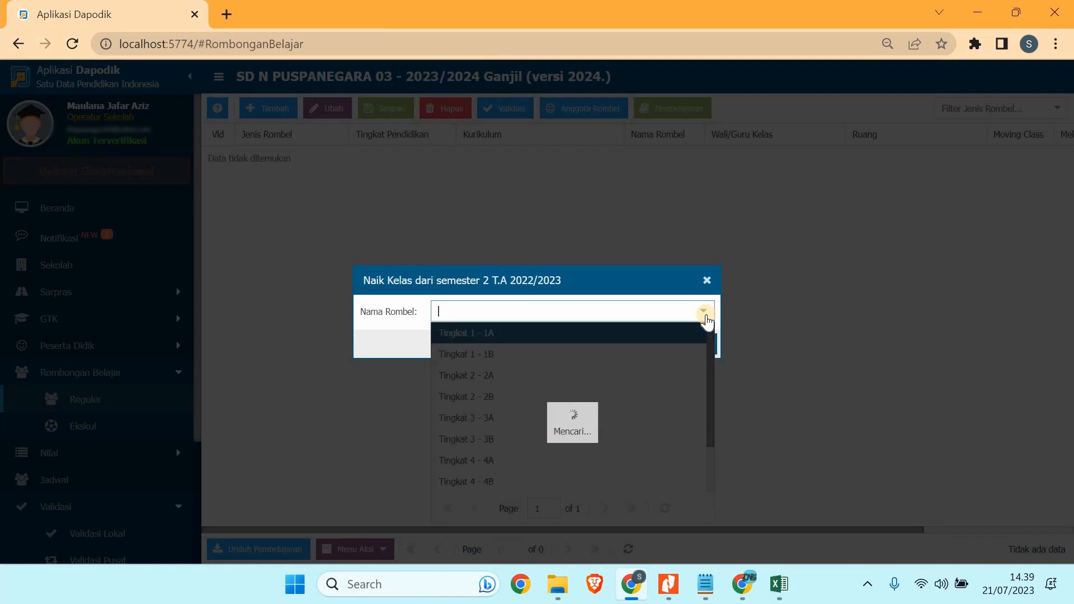
{"action": "left_click", "coordinate": [474, 336]}
{"action": "left_click", "coordinate": [684, 350]}
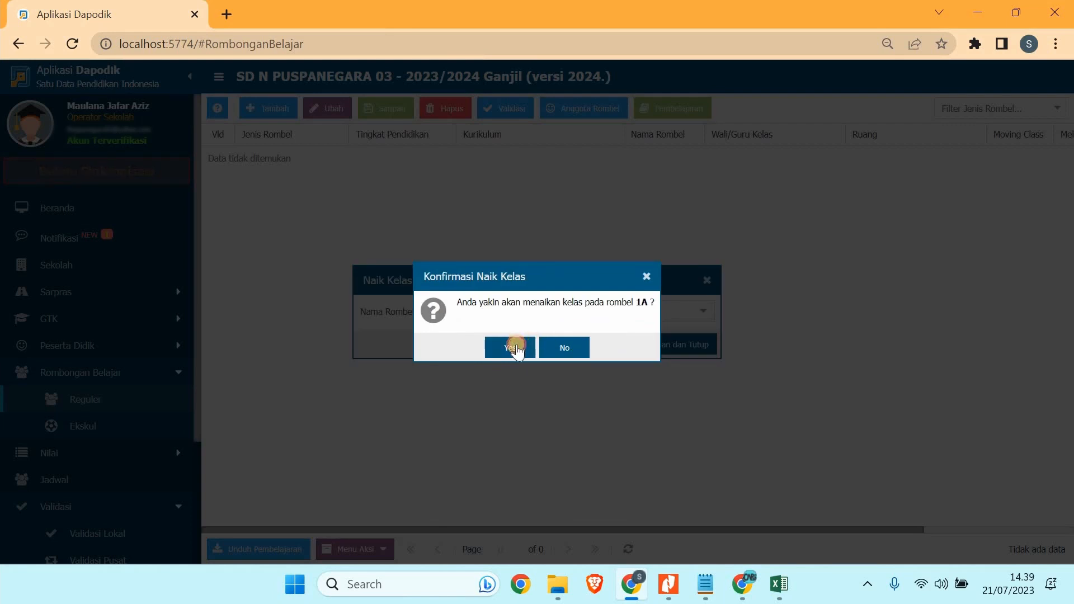
{"action": "left_click", "coordinate": [514, 348]}
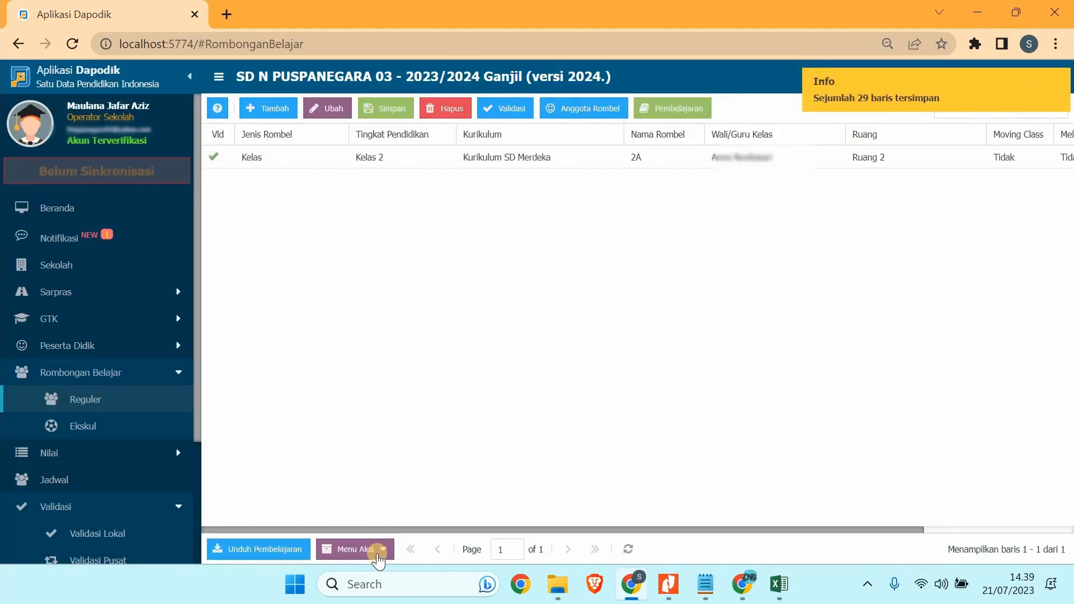
Promote class group 1B from semester 2 T.A 2022/2023 and select the 2A row in the class group list.
{"action": "left_click", "coordinate": [378, 553]}
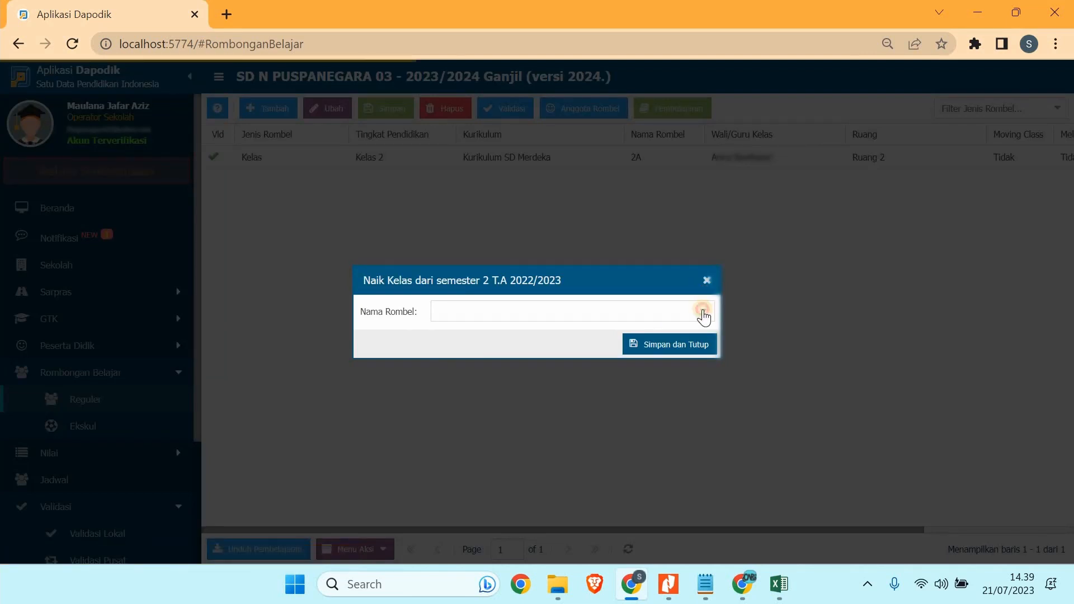
{"action": "left_click", "coordinate": [703, 310]}
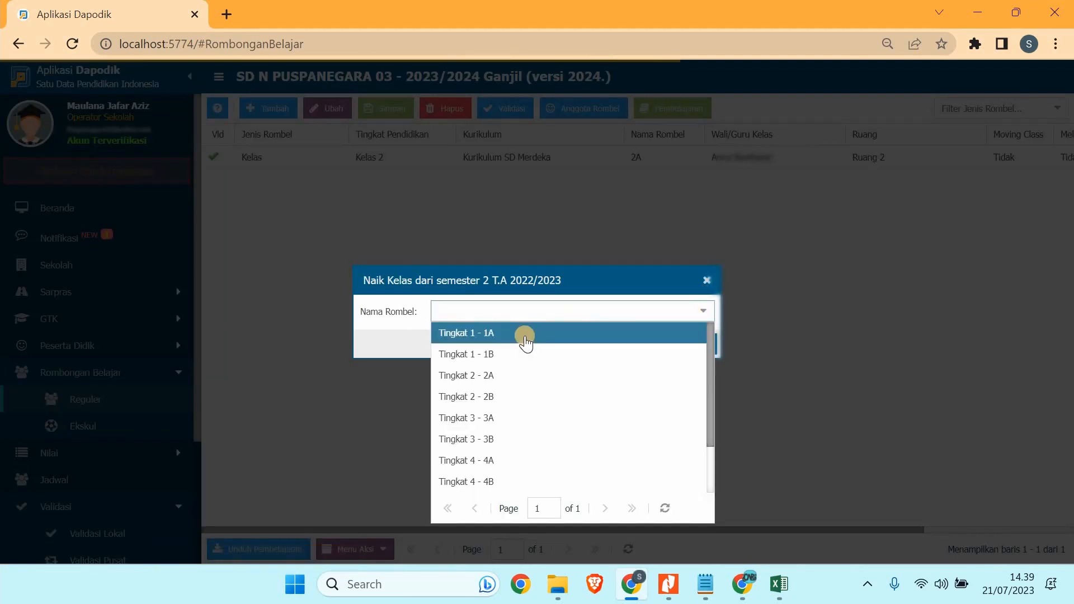
{"action": "left_click", "coordinate": [497, 354]}
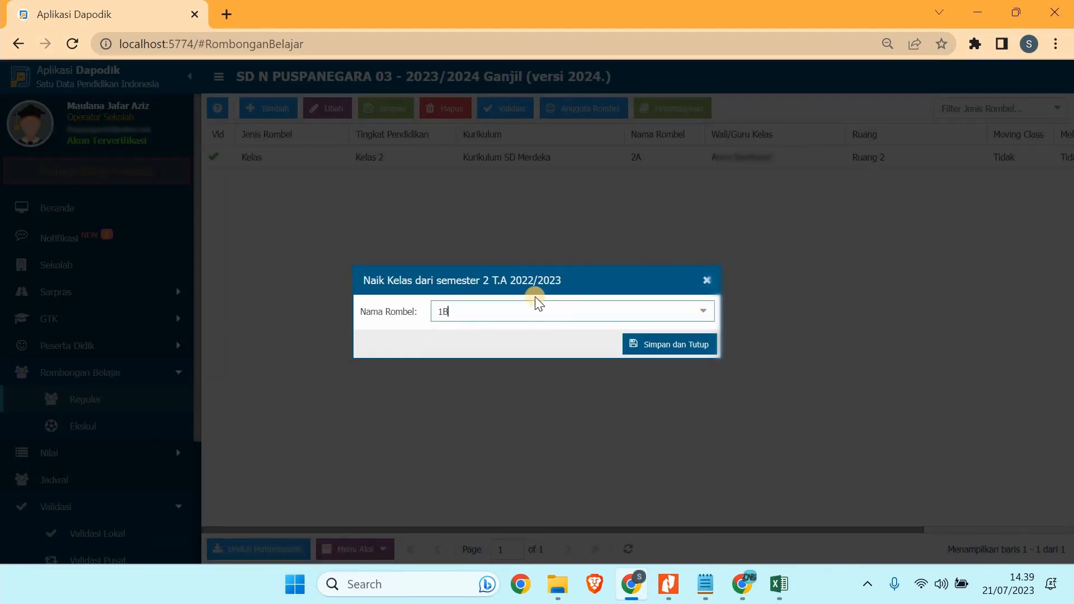
{"action": "left_click", "coordinate": [644, 347]}
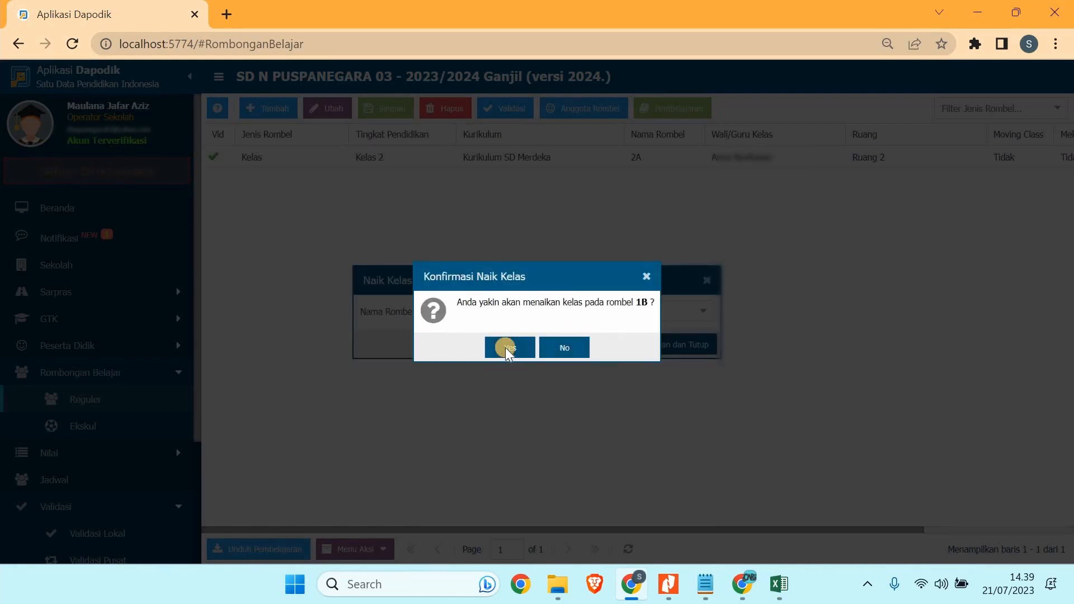
{"action": "left_click", "coordinate": [505, 348]}
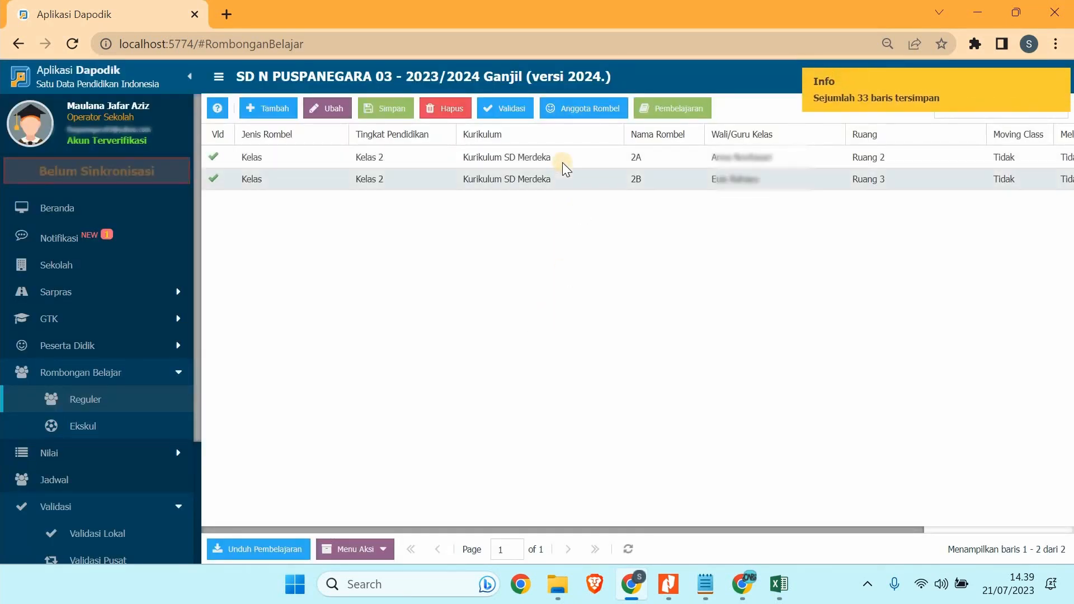
{"action": "left_click", "coordinate": [563, 163]}
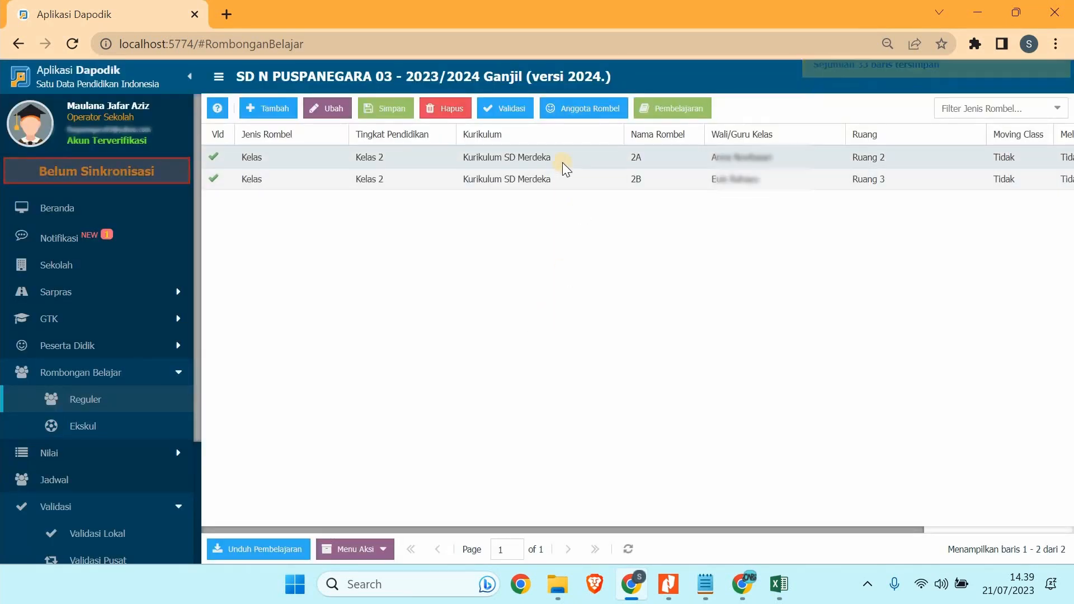
Select the 2B row in the class group list and promote class group 2A from semester 2 T.A 2022/2023.
{"action": "left_click", "coordinate": [509, 178]}
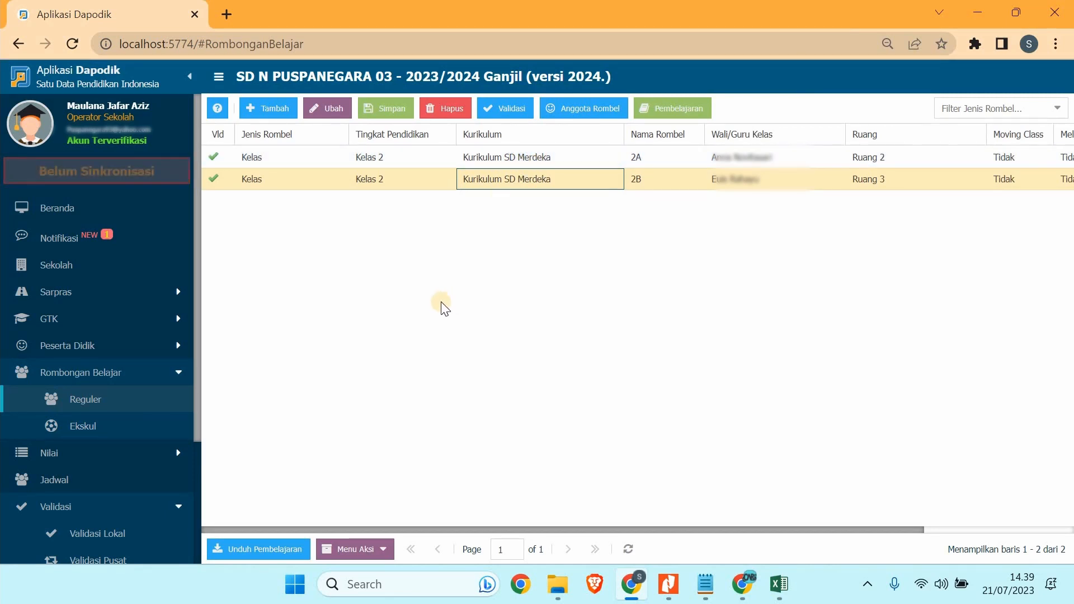
{"action": "left_click", "coordinate": [387, 551]}
{"action": "left_click", "coordinate": [381, 525]}
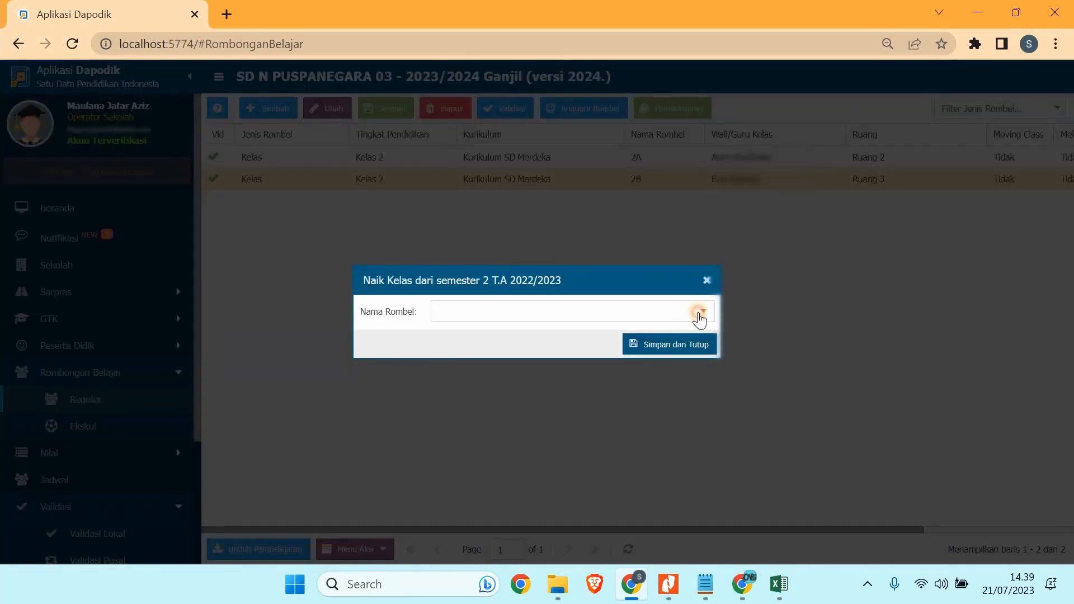
{"action": "left_click", "coordinate": [699, 314]}
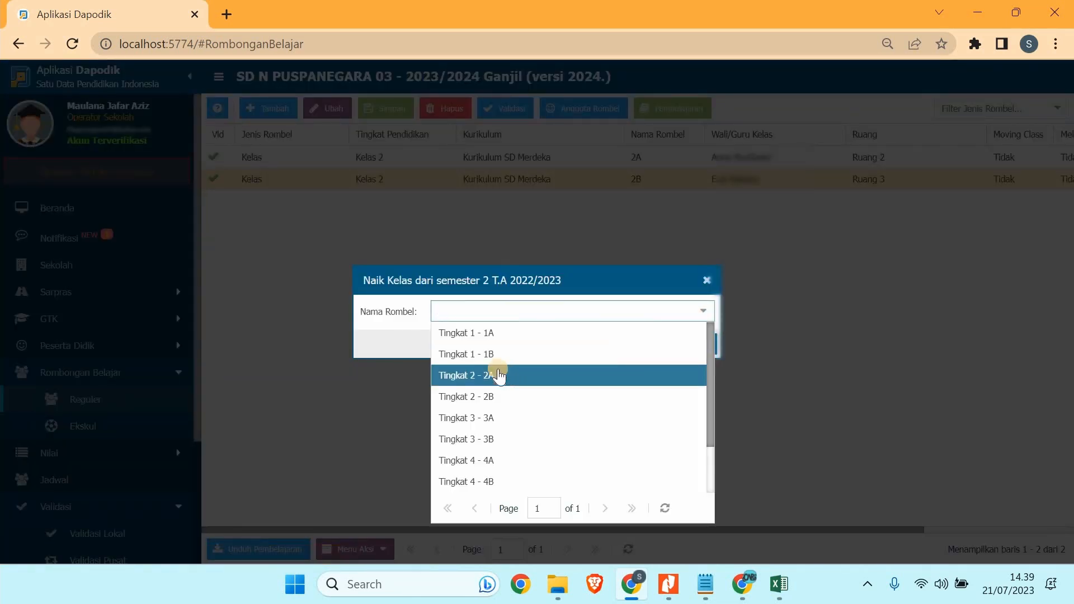
{"action": "left_click", "coordinate": [576, 373]}
{"action": "left_click", "coordinate": [647, 344]}
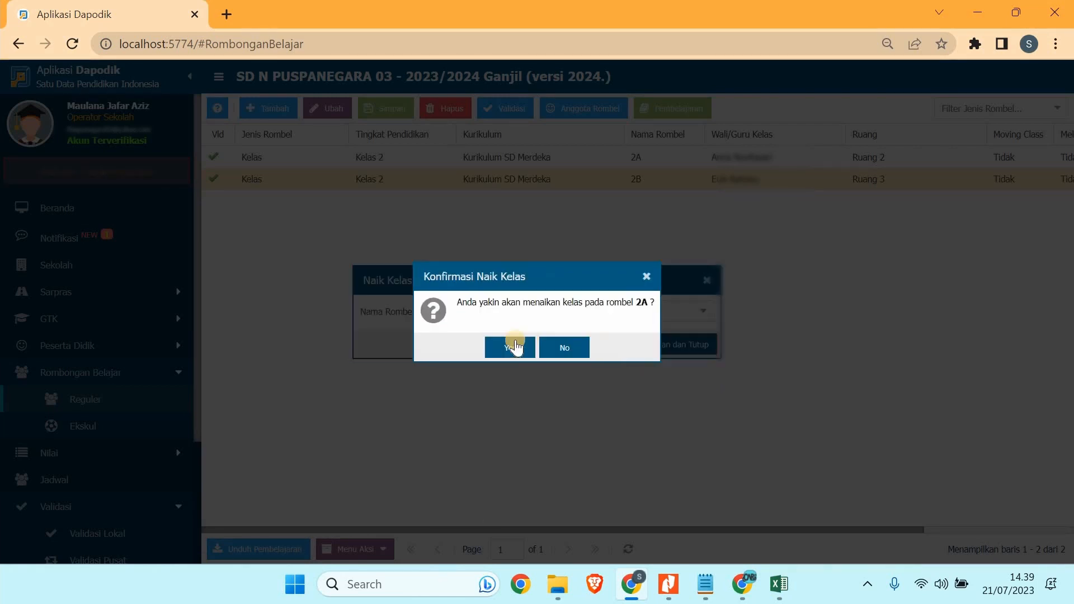
{"action": "left_click", "coordinate": [511, 346]}
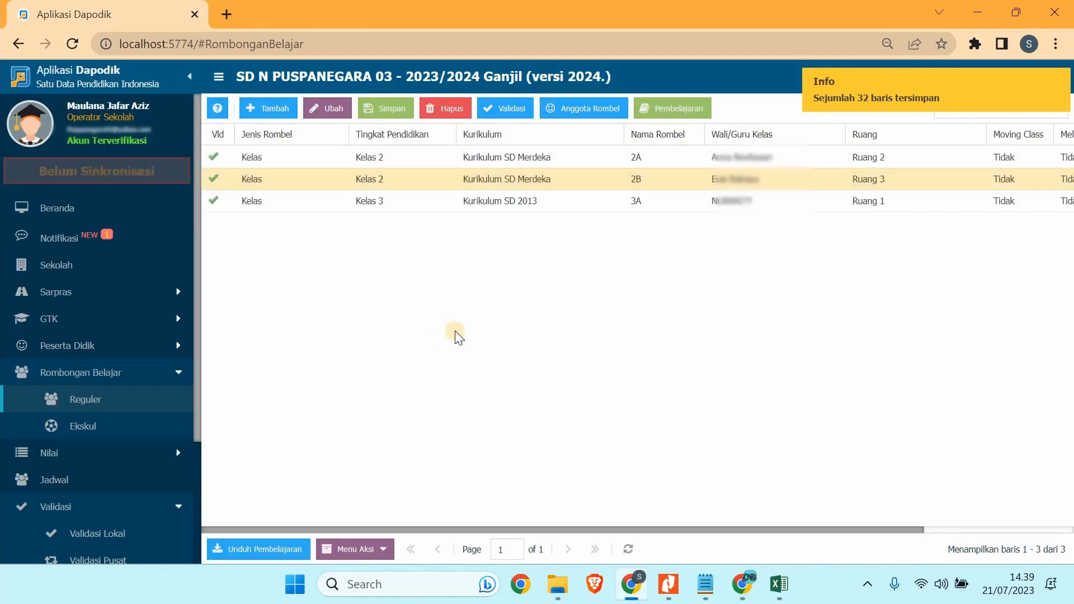
Promote class group 2B from semester 2 T.A 2022/2023 using Kenaikan Kelas and select the 3A row in the list.
{"action": "left_click", "coordinate": [384, 549]}
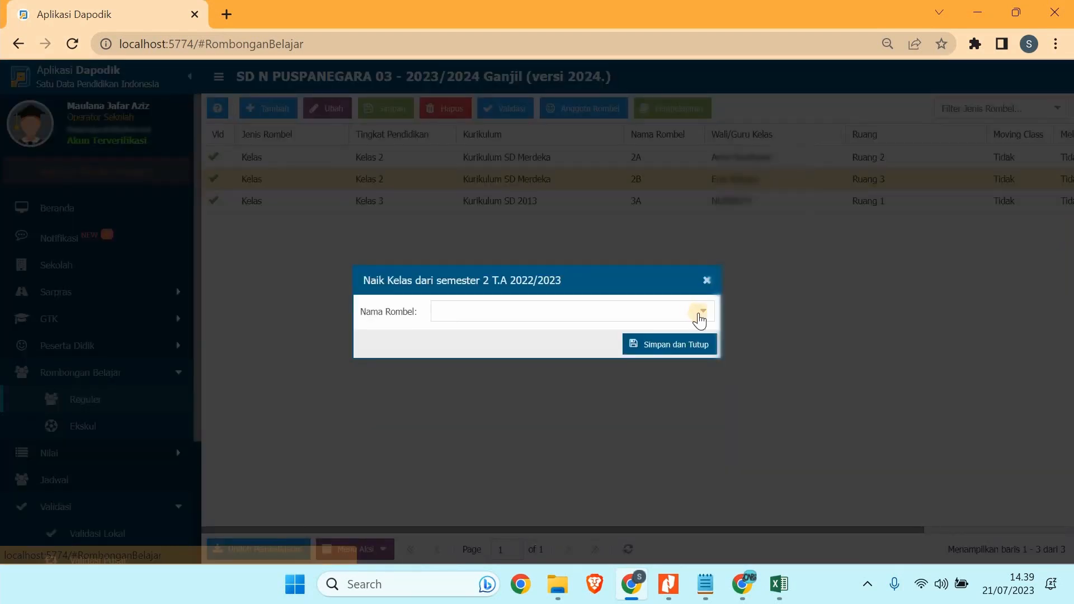
{"action": "left_click", "coordinate": [701, 311]}
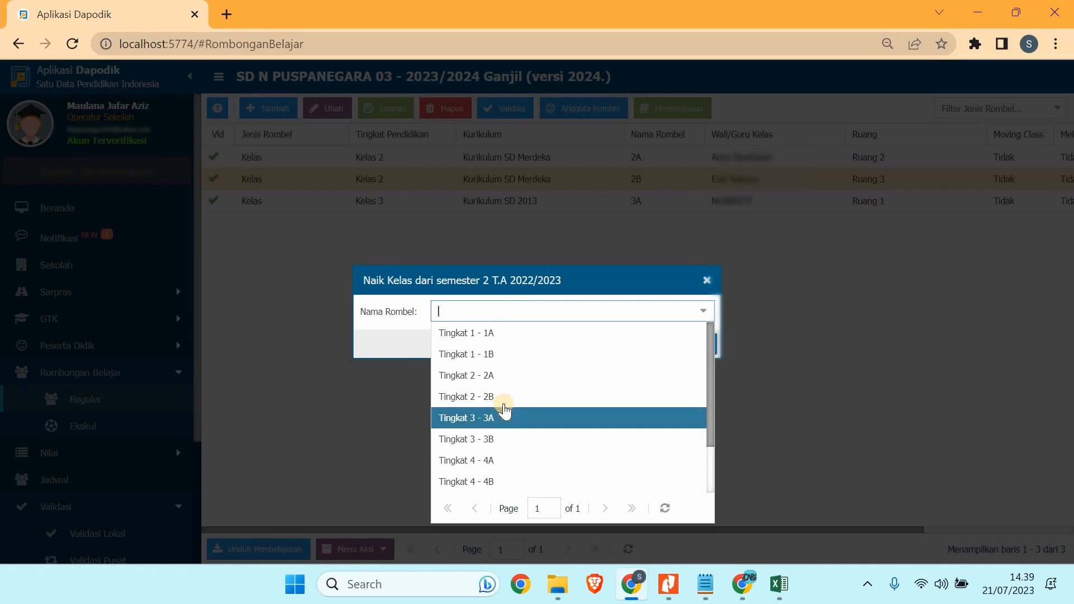
{"action": "left_click", "coordinate": [499, 399]}
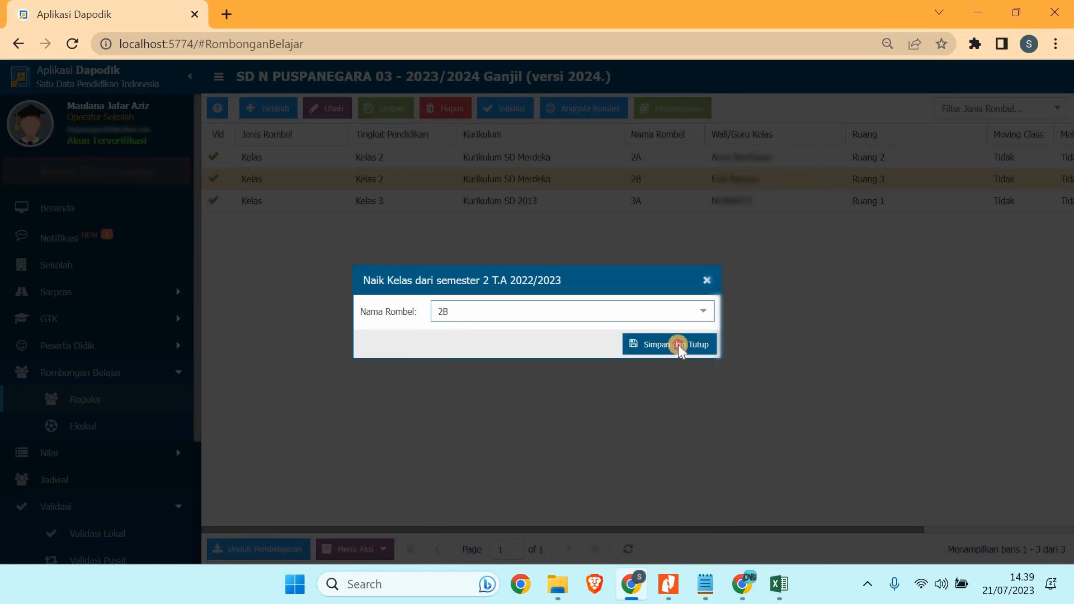
{"action": "left_click", "coordinate": [679, 345]}
{"action": "left_click", "coordinate": [510, 348]}
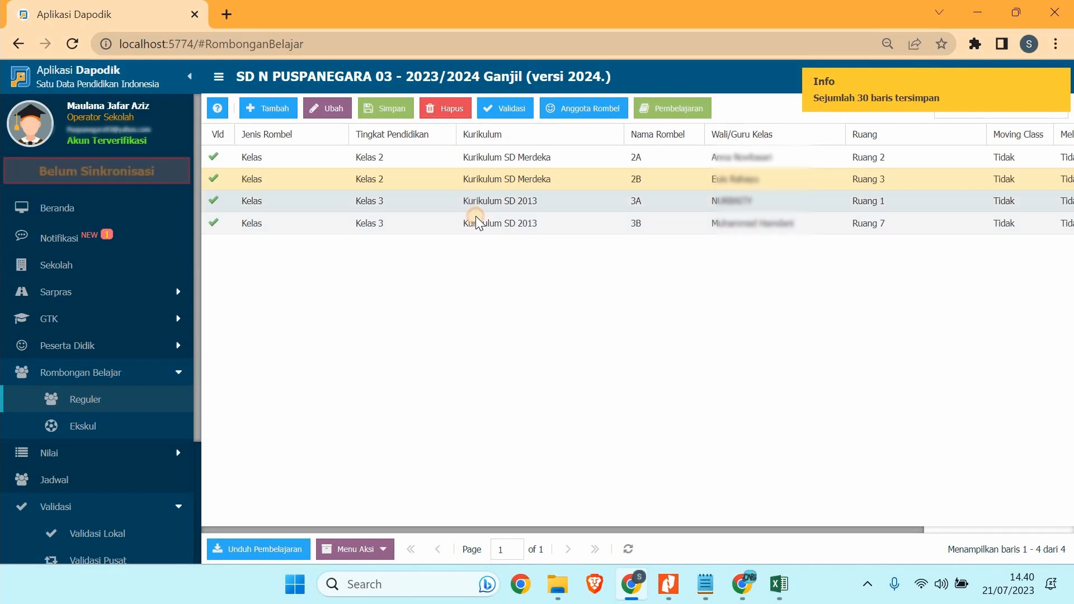
{"action": "left_click", "coordinate": [476, 212]}
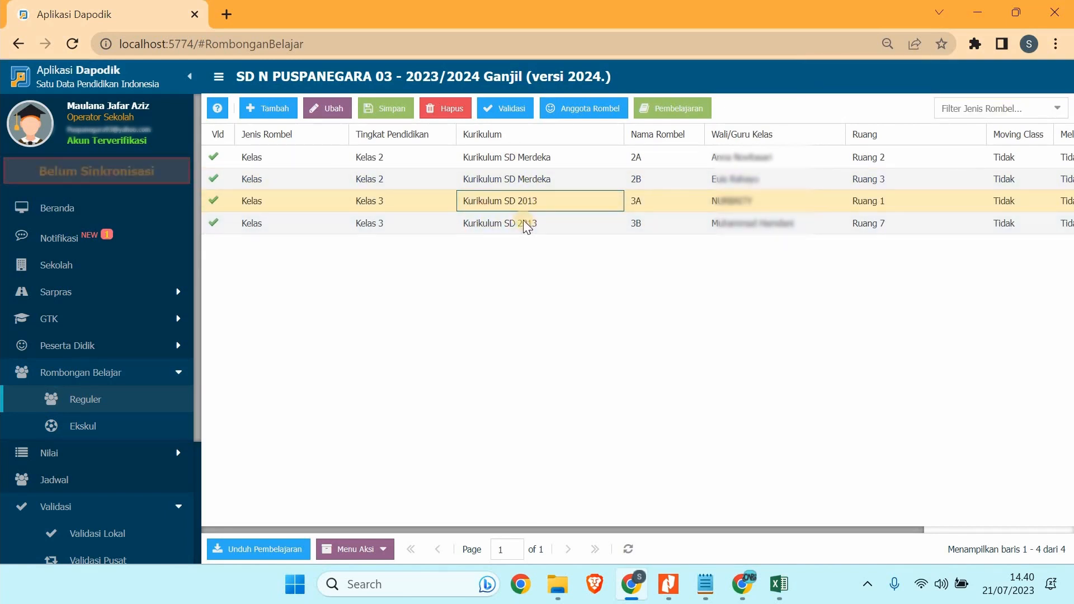
Promote class group 3A from semester 2 T.A 2022/2023 using Kenaikan Kelas and confirm the promotion.
{"action": "left_click", "coordinate": [386, 550]}
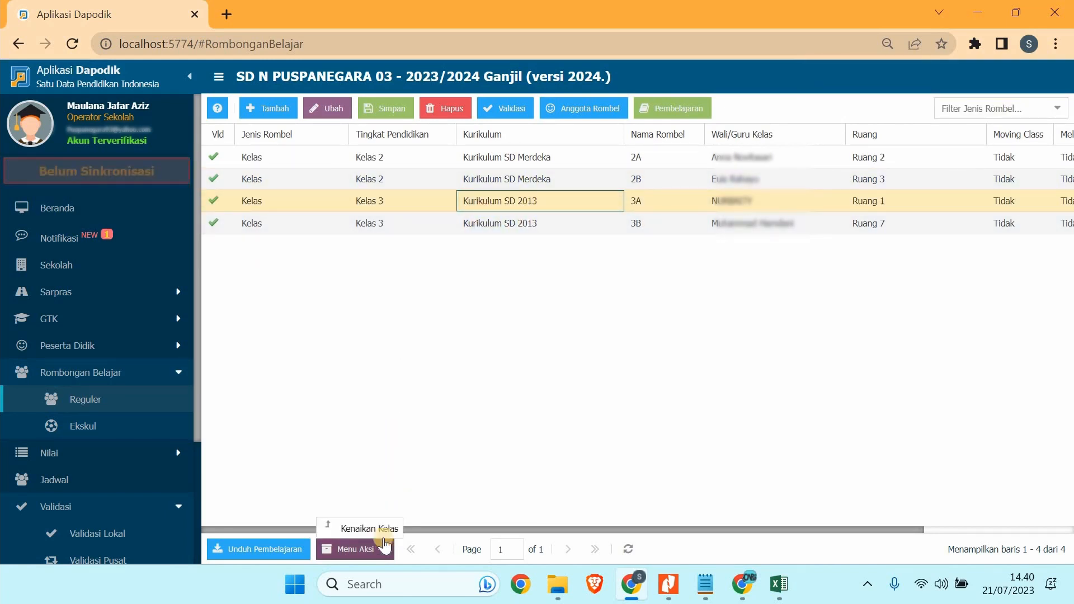
{"action": "left_click", "coordinate": [382, 529]}
{"action": "left_click", "coordinate": [704, 311]}
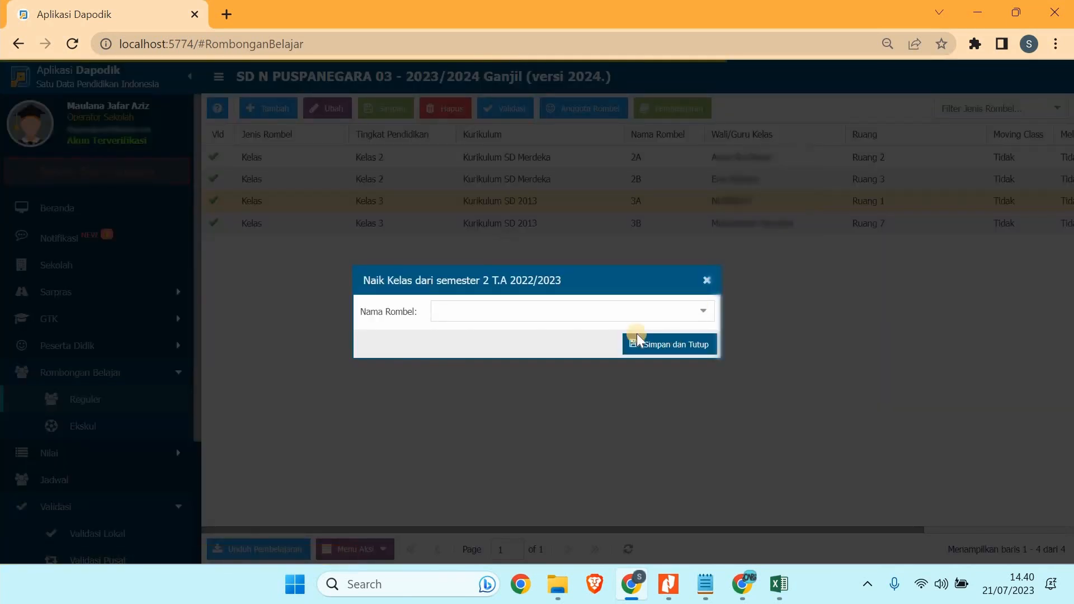
{"action": "left_click", "coordinate": [541, 416]}
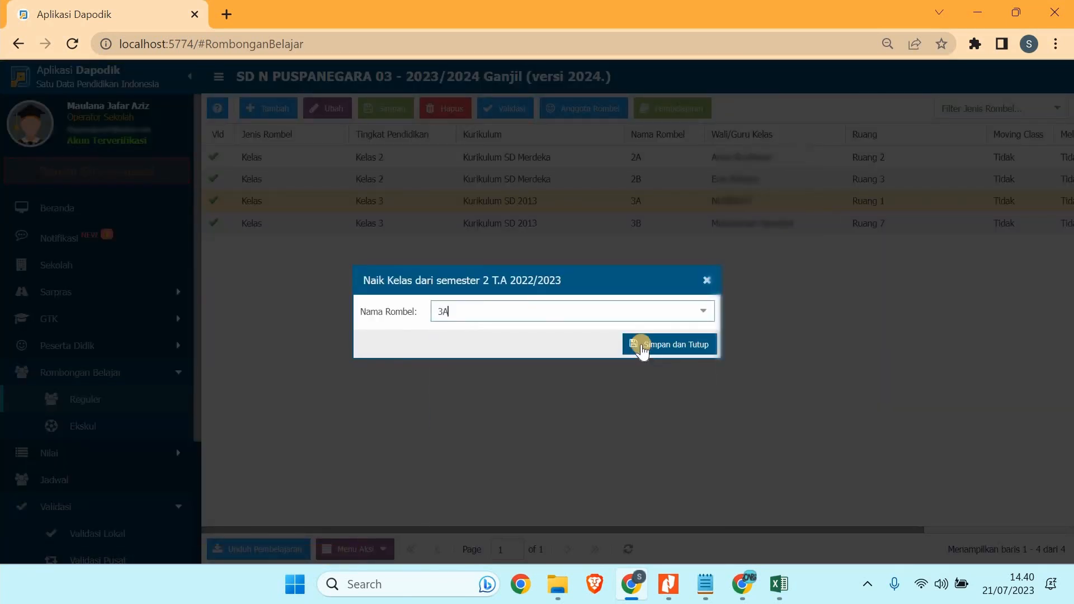
{"action": "left_click", "coordinate": [651, 345]}
{"action": "left_click", "coordinate": [522, 342]}
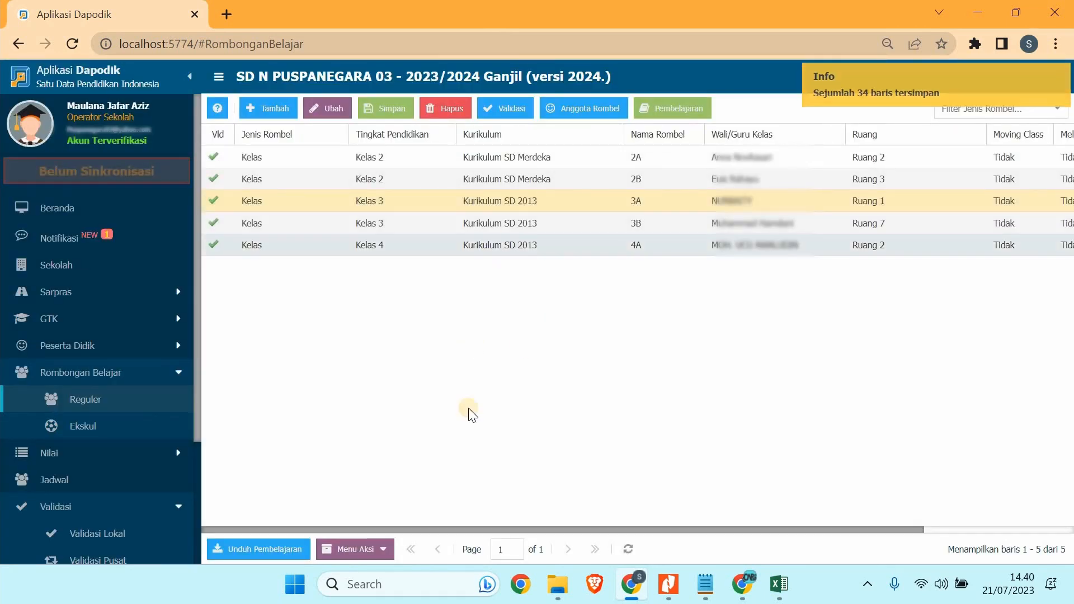
Promote class group 3B from semester 2 T.A 2022/2023 using Kenaikan Kelas and confirm the promotion.
{"action": "left_click", "coordinate": [390, 551]}
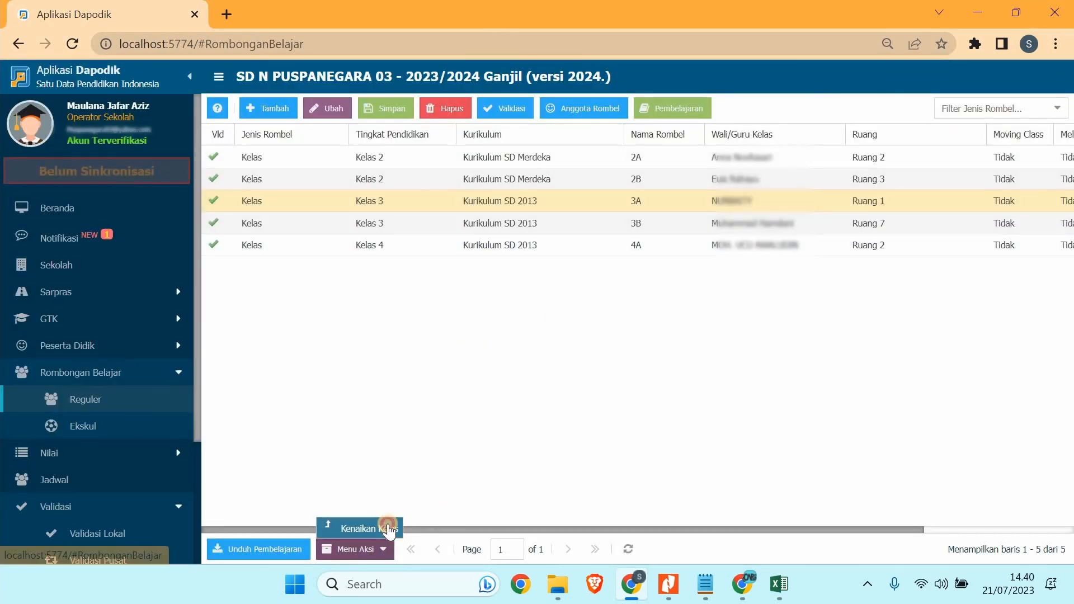
{"action": "left_click", "coordinate": [367, 526]}
{"action": "left_click", "coordinate": [701, 311]}
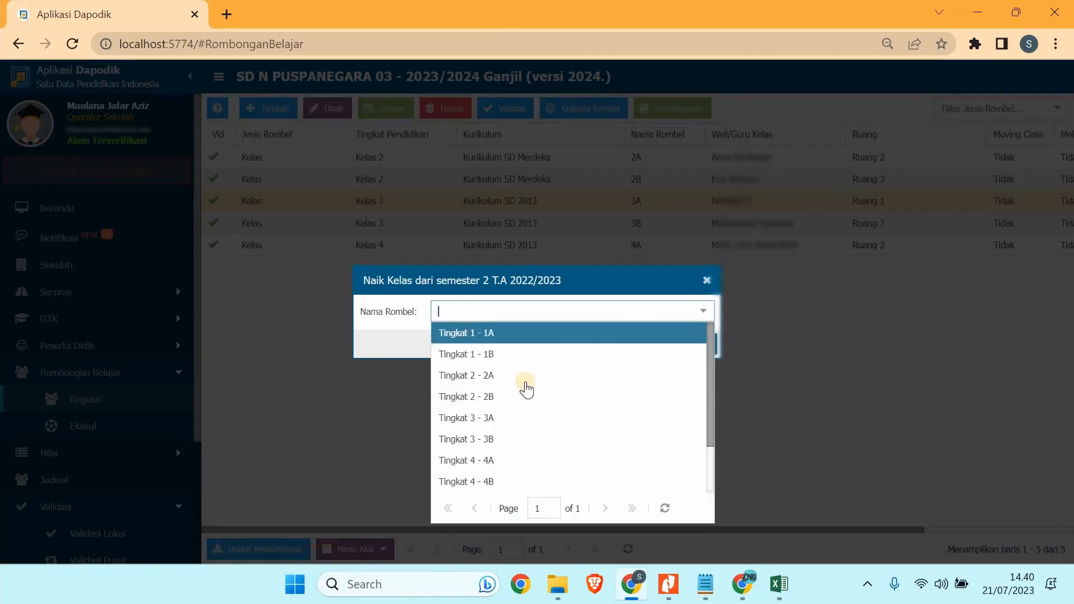
{"action": "left_click", "coordinate": [495, 439]}
{"action": "left_click", "coordinate": [649, 350]}
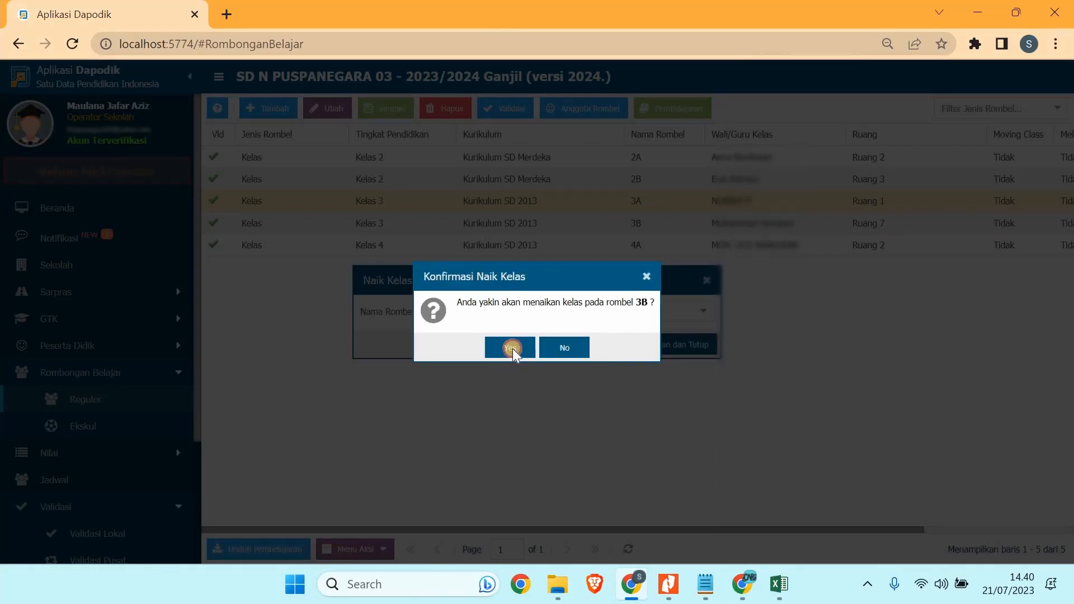
{"action": "left_click", "coordinate": [512, 348]}
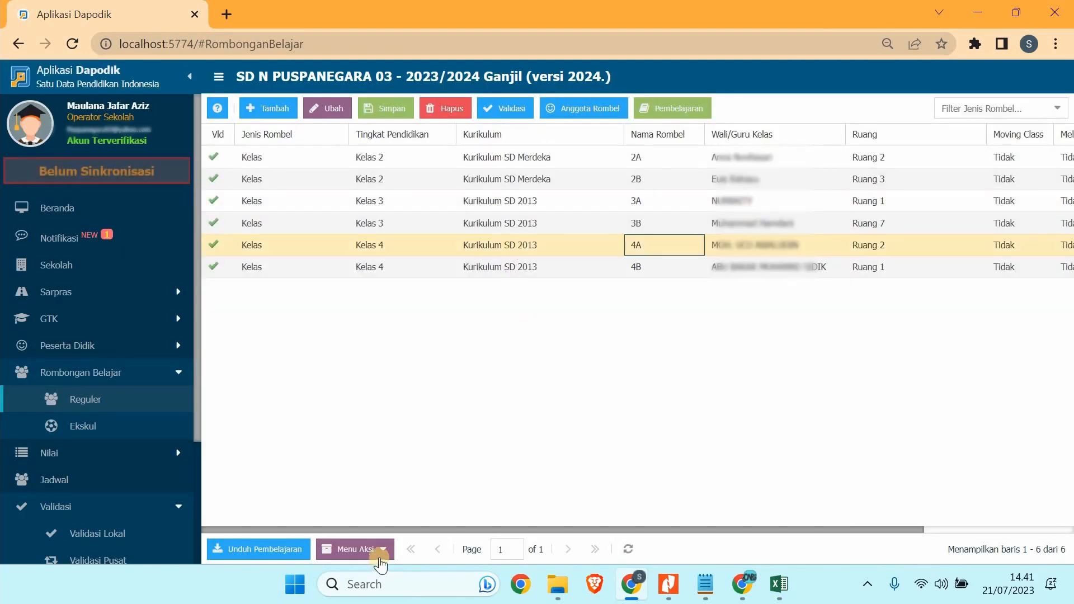
Promote class group 4A from semester 2 T.A 2022/2023 using Kenaikan Kelas and select the 5A row in the list.
{"action": "left_click", "coordinate": [383, 547]}
{"action": "left_click", "coordinate": [385, 531]}
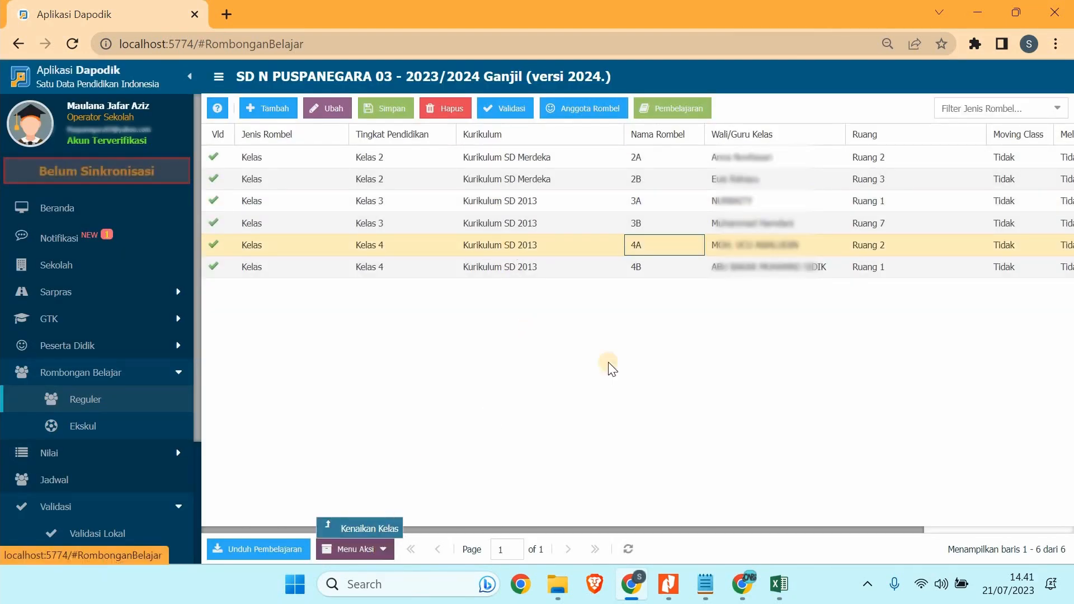
{"action": "left_click", "coordinate": [697, 311]}
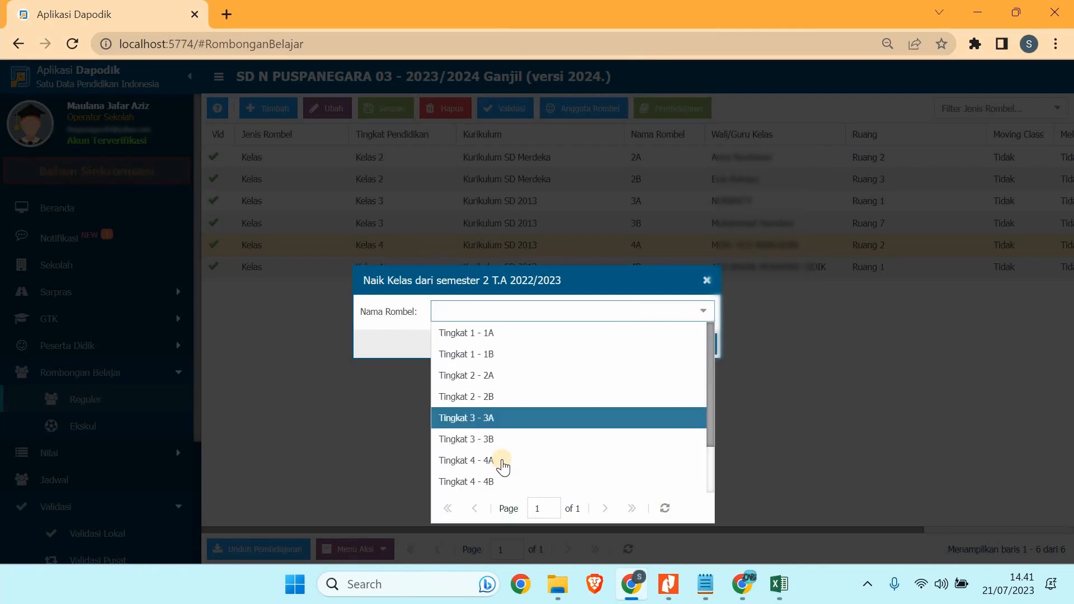
{"action": "left_click", "coordinate": [488, 462]}
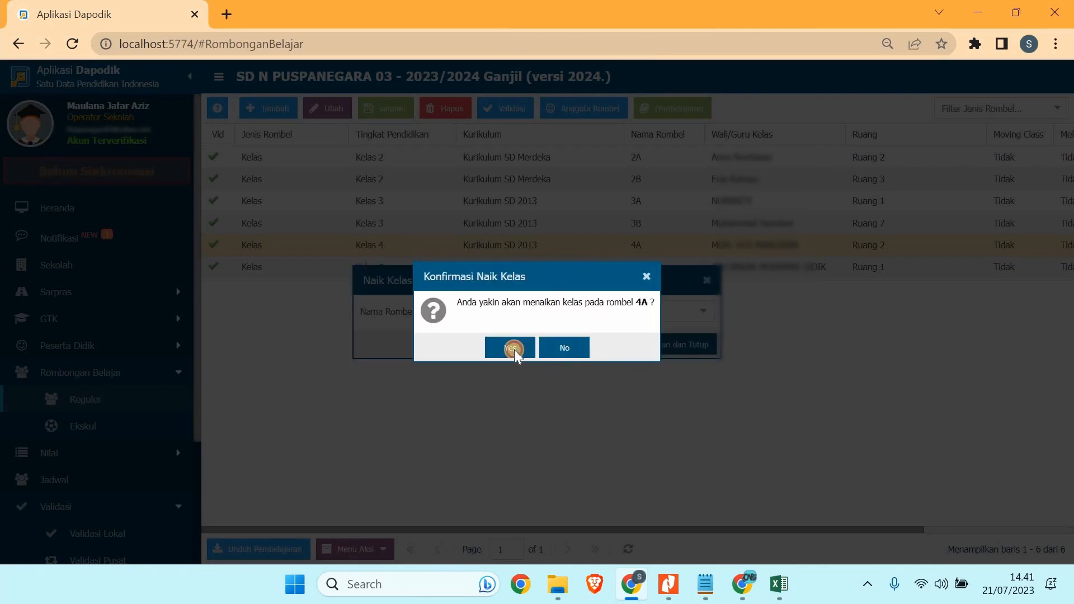
{"action": "left_click", "coordinate": [515, 350]}
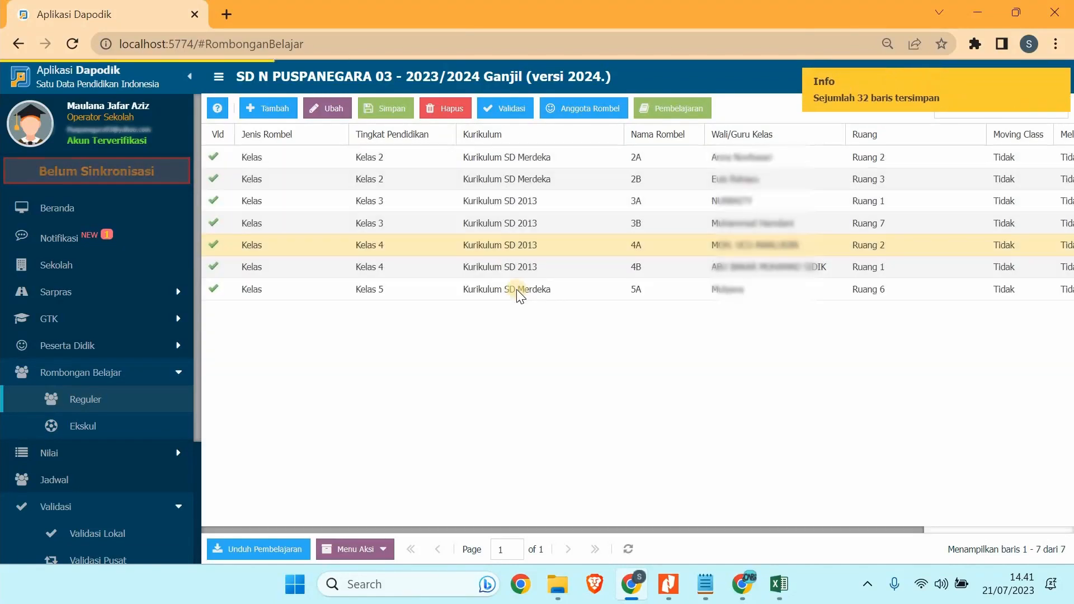
{"action": "left_click", "coordinate": [516, 290]}
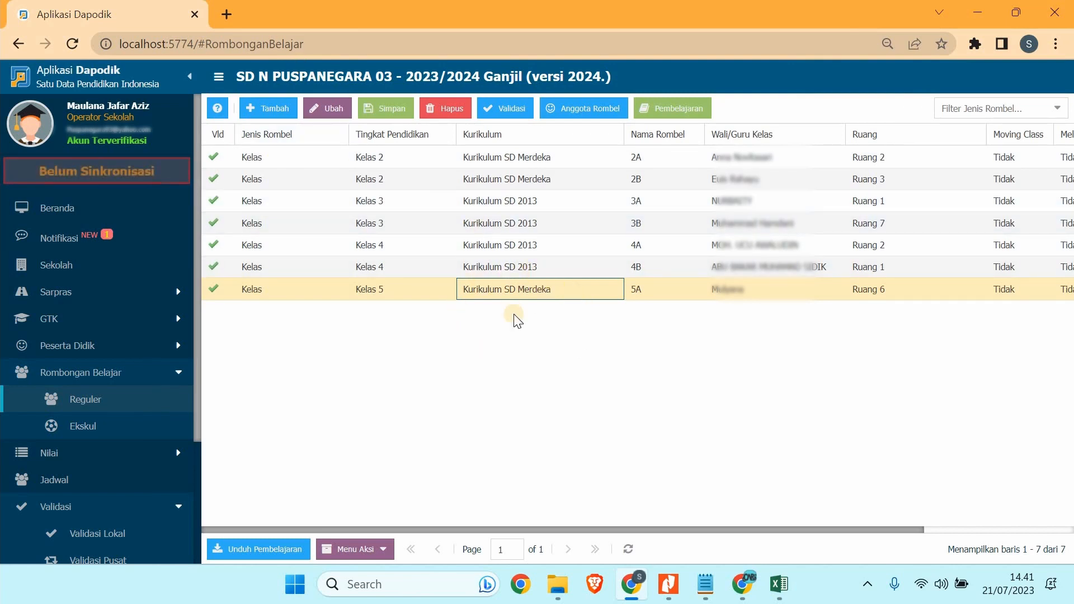
Promote class group 4B from semester 2 T.A 2022/2023 using Kenaikan Kelas and confirm the promotion.
{"action": "left_click", "coordinate": [381, 554]}
{"action": "left_click", "coordinate": [371, 525]}
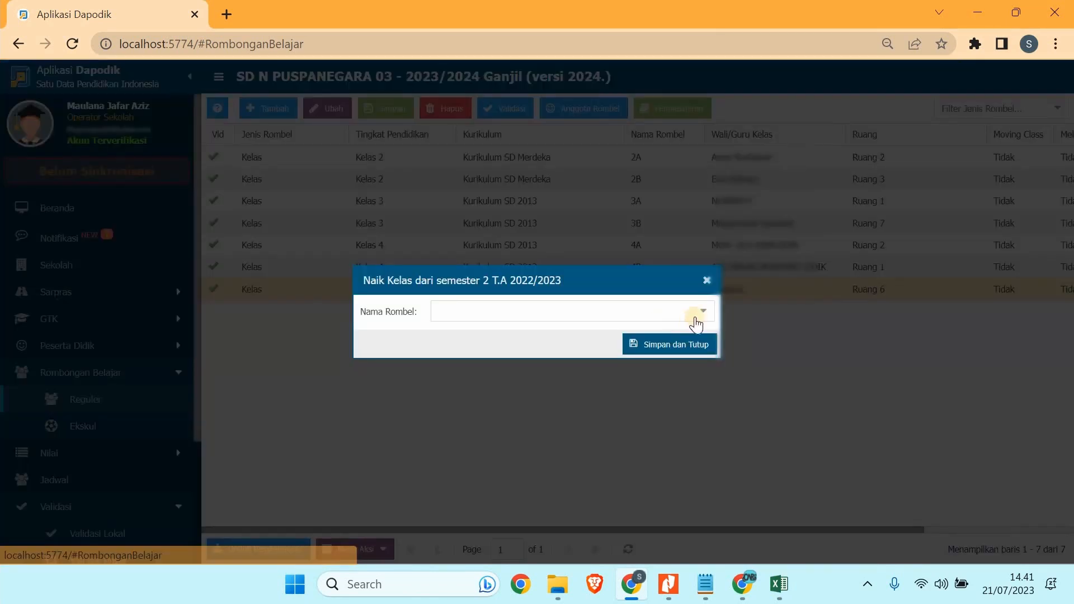
{"action": "left_click", "coordinate": [701, 312]}
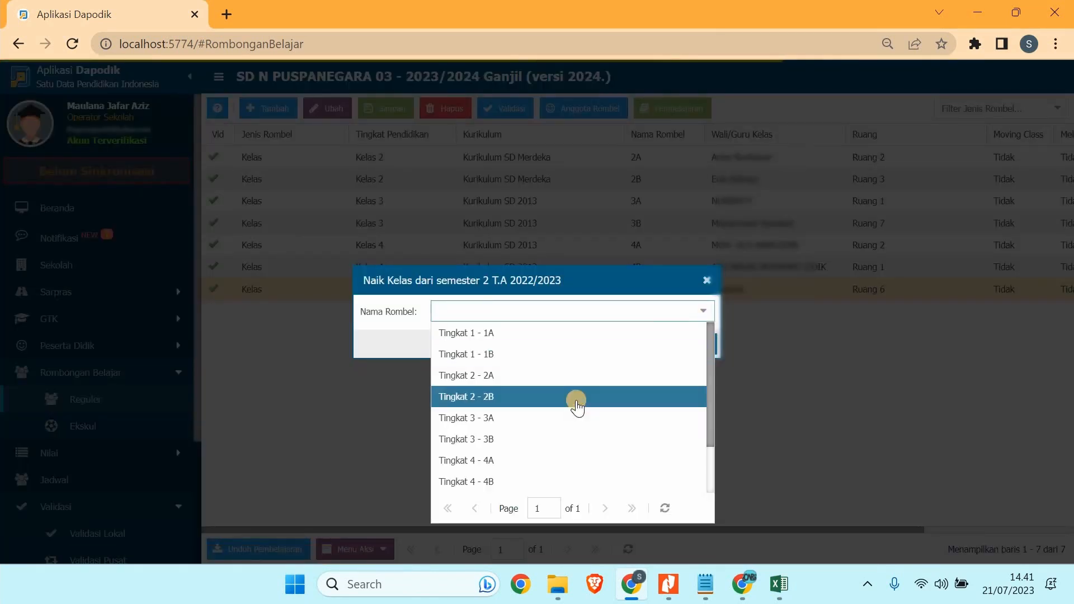
{"action": "scroll", "coordinate": [560, 415], "scroll_direction": "down", "scroll_amount": 2}
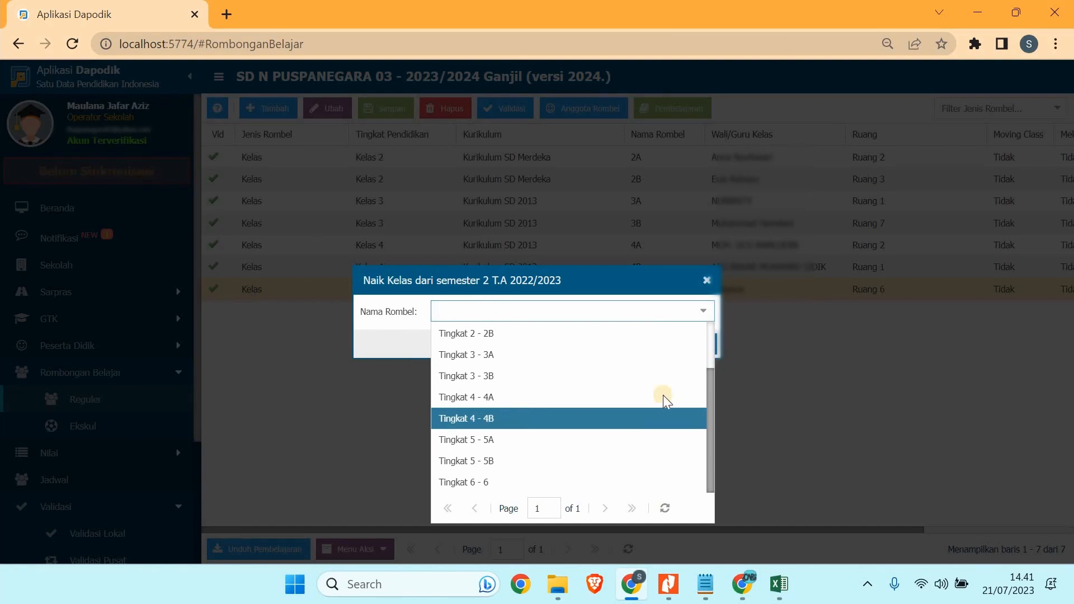
{"action": "left_click", "coordinate": [663, 419]}
{"action": "left_click", "coordinate": [682, 345]}
{"action": "left_click", "coordinate": [513, 348]}
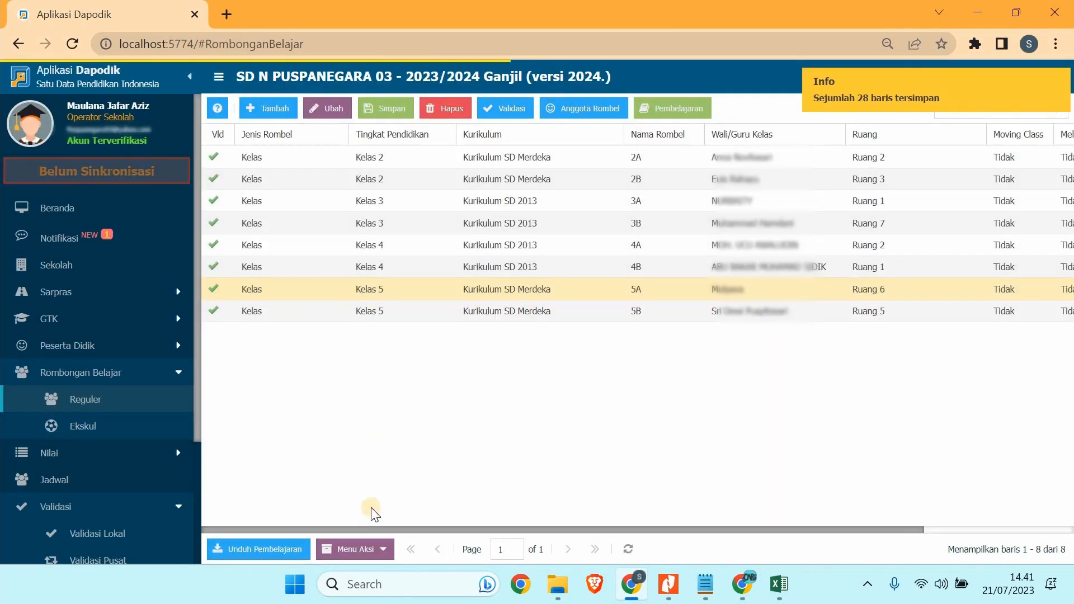
Promote class group 5A from semester 2 T.A 2022/2023 using Kenaikan Kelas and confirm the promotion.
{"action": "left_click", "coordinate": [386, 550]}
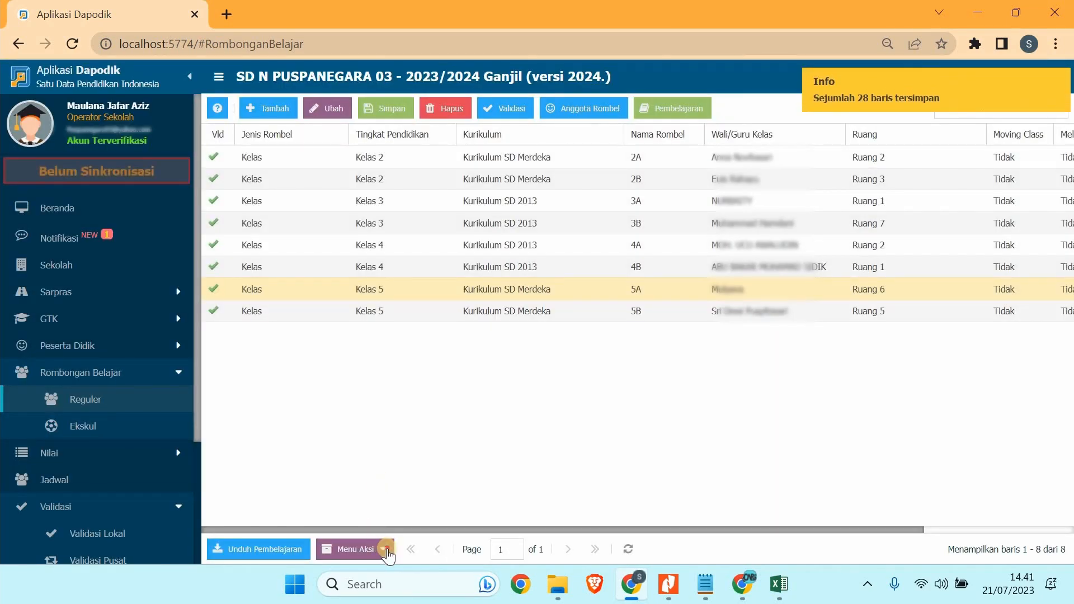
{"action": "left_click", "coordinate": [370, 521]}
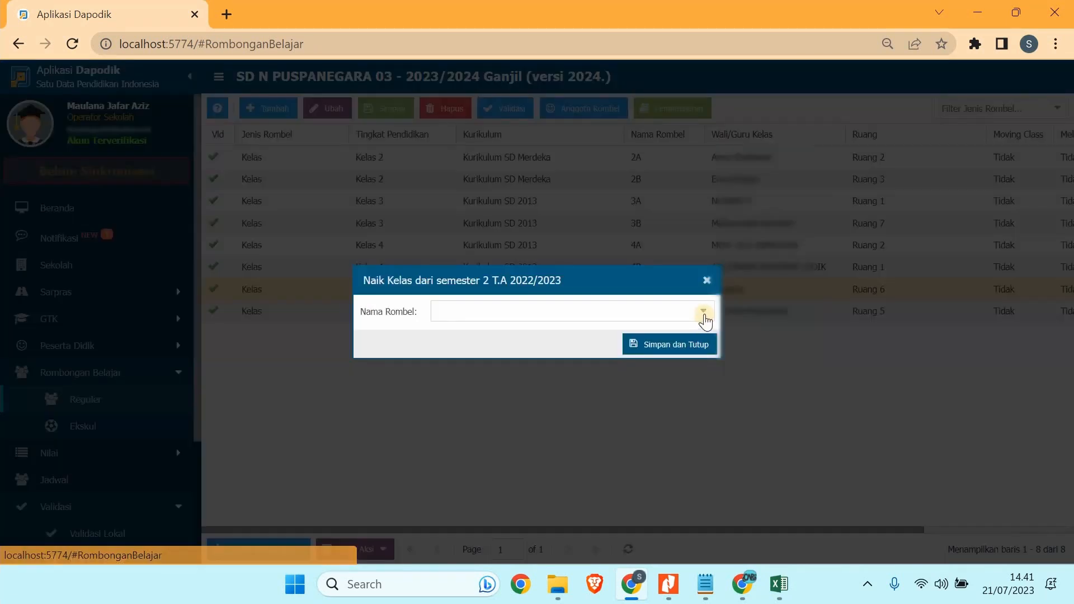
{"action": "left_click", "coordinate": [704, 311]}
{"action": "scroll", "coordinate": [506, 440], "scroll_direction": "down", "scroll_amount": 2}
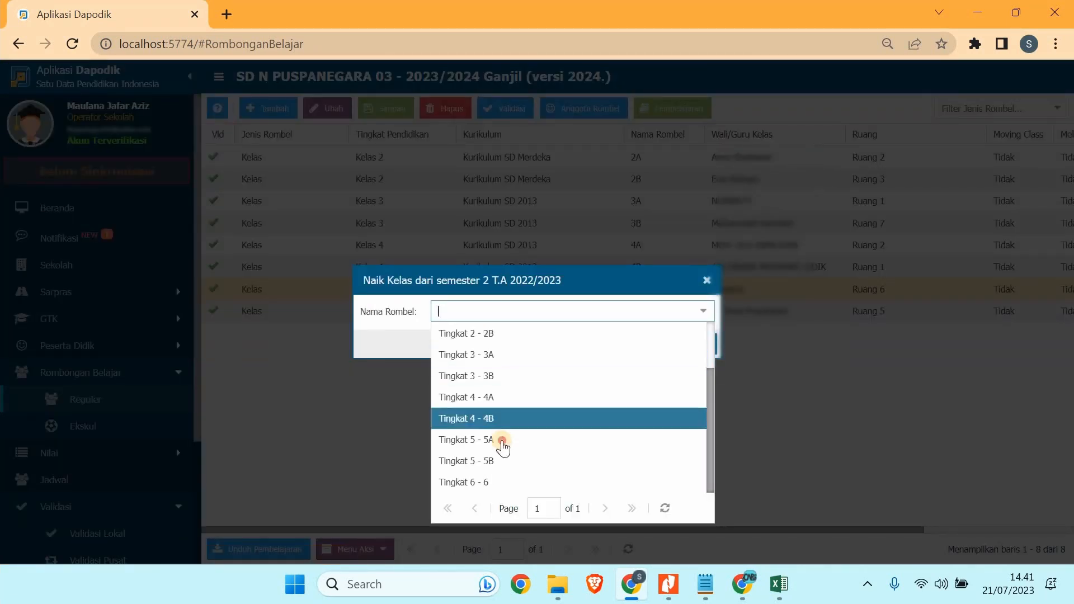
{"action": "left_click", "coordinate": [502, 440]}
{"action": "left_click", "coordinate": [628, 349]}
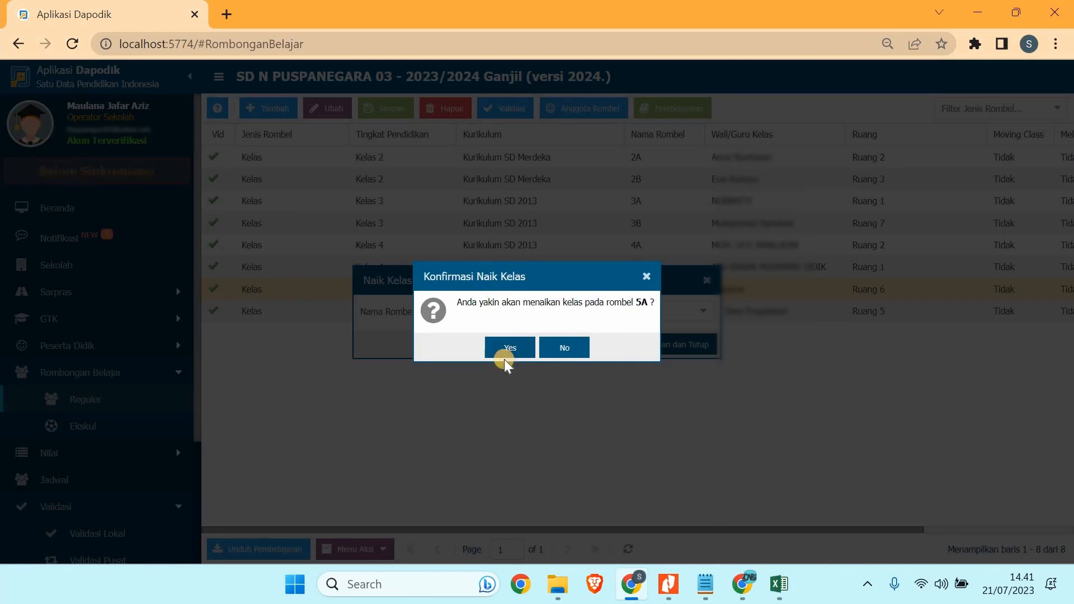
{"action": "left_click", "coordinate": [504, 357]}
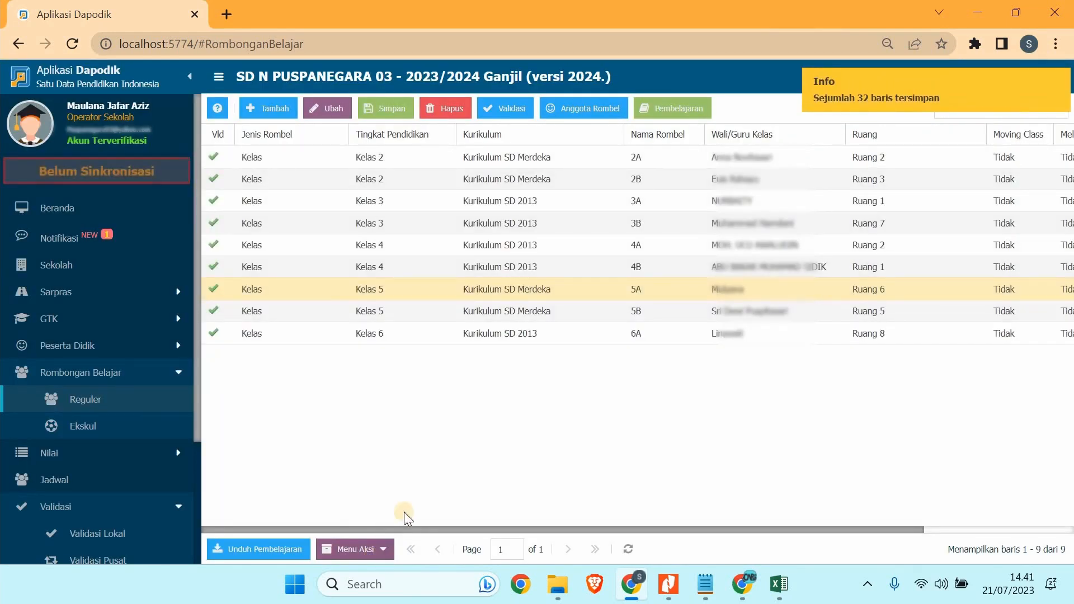
Promote class group 5B from semester 2 T.A 2022/2023 using Kenaikan Kelas and confirm the promotion.
{"action": "left_click", "coordinate": [356, 549]}
{"action": "left_click", "coordinate": [369, 523]}
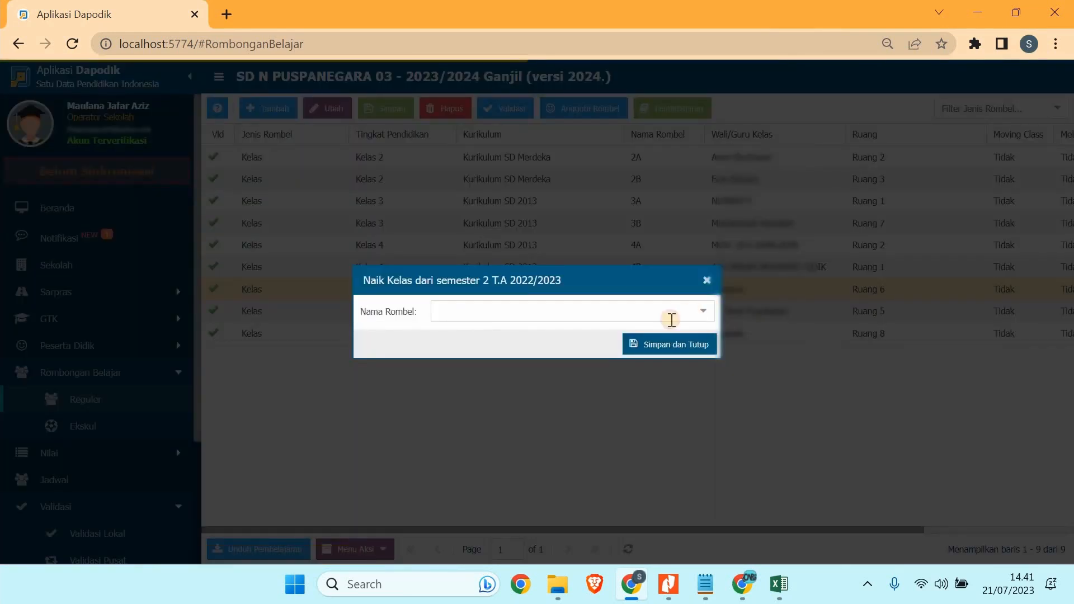
{"action": "left_click", "coordinate": [672, 320]}
{"action": "scroll", "coordinate": [515, 448], "scroll_direction": "down", "scroll_amount": 1}
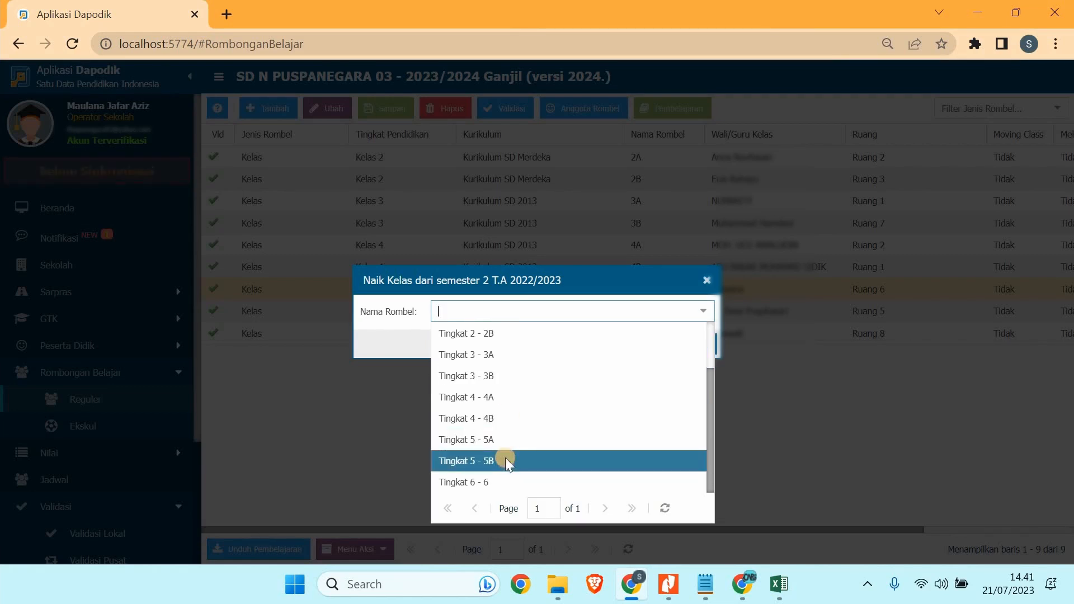
{"action": "left_click", "coordinate": [506, 460]}
{"action": "left_click", "coordinate": [644, 344]}
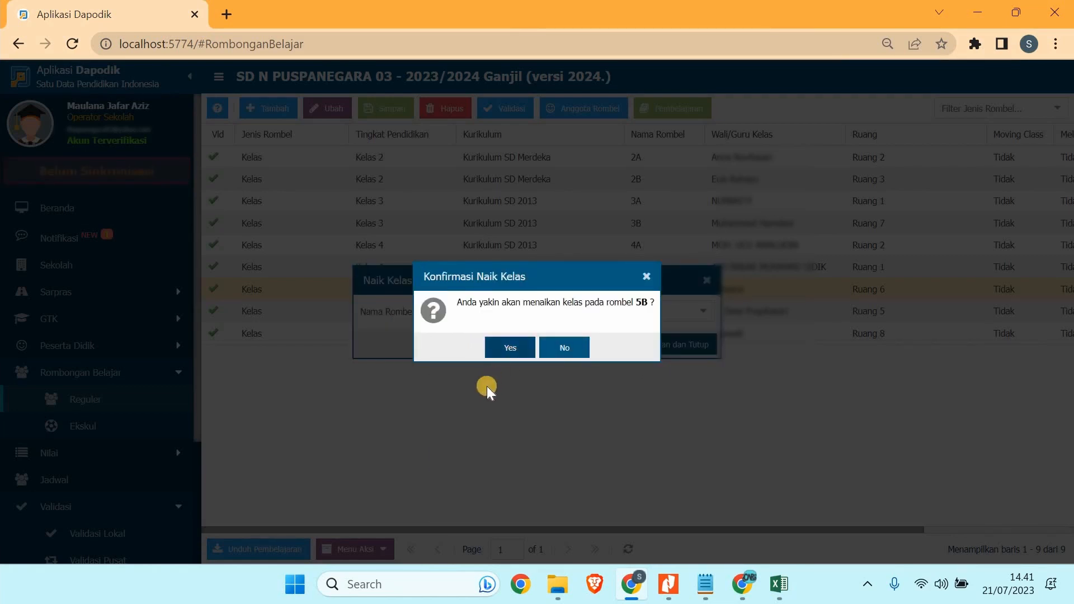
{"action": "key", "text": "Return"}
{"action": "left_click", "coordinate": [589, 332]}
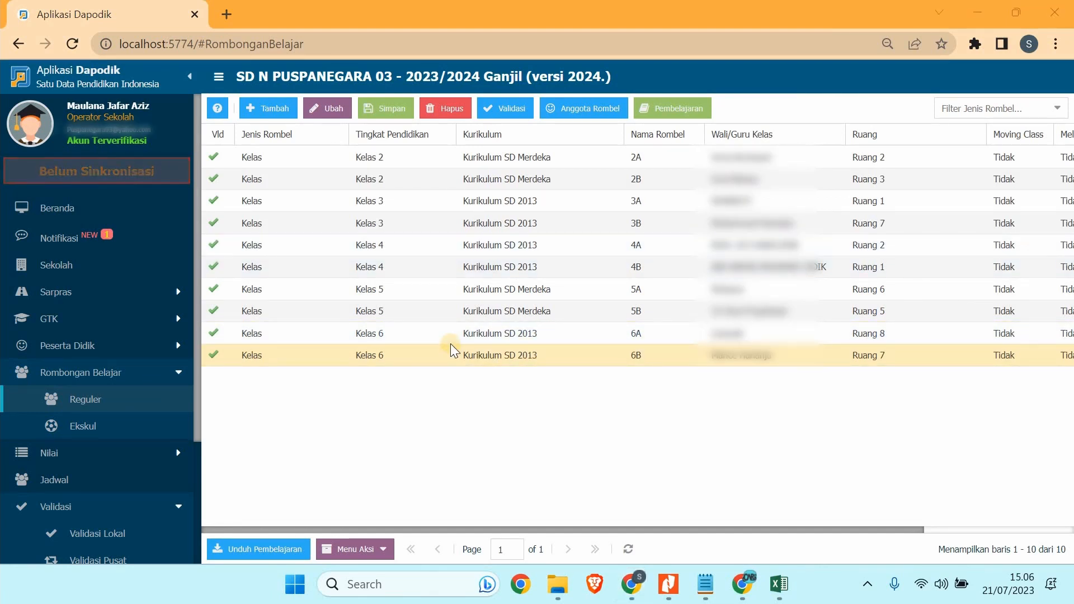
Try to change the curriculum of class group 4A to Kurikulum SD Merdeka while its students are still enrolled.
{"action": "left_click", "coordinate": [444, 247]}
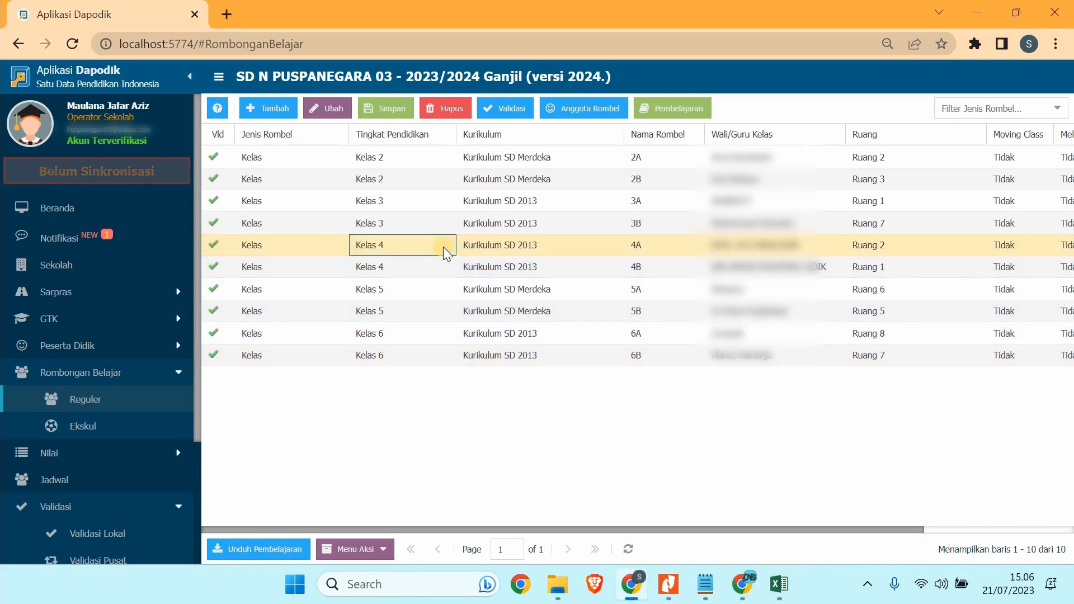
{"action": "left_click", "coordinate": [472, 270]}
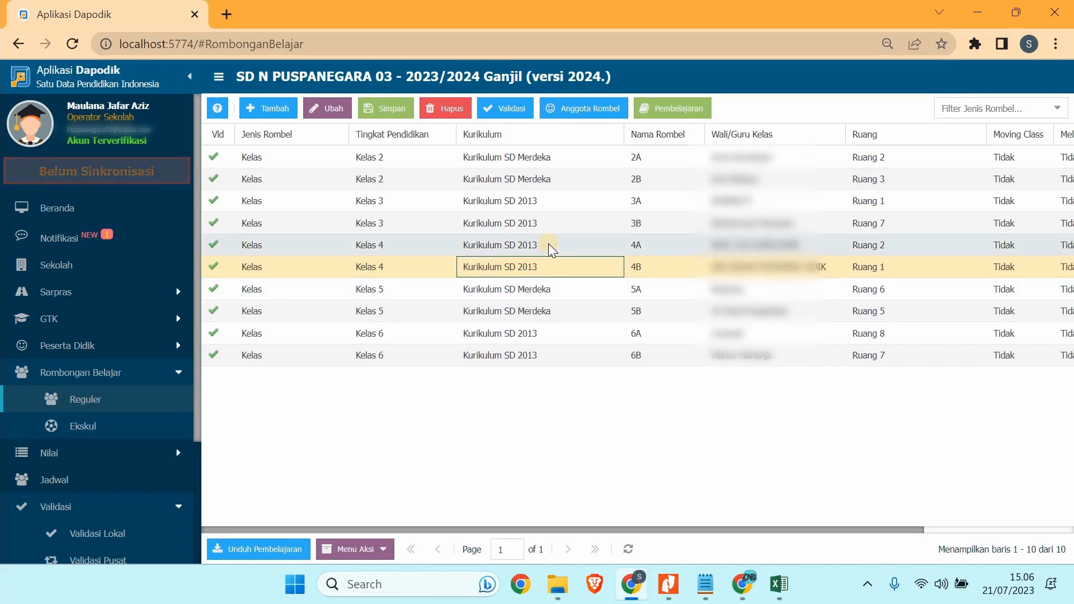
{"action": "left_click", "coordinate": [502, 250]}
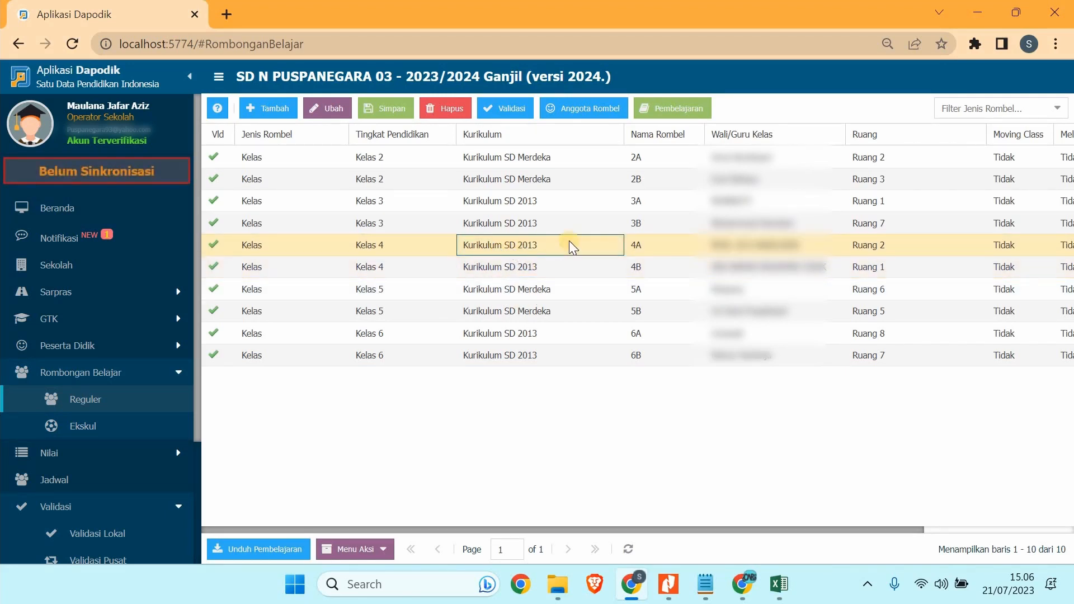
{"action": "left_click", "coordinate": [602, 244]}
{"action": "type", "text": "4"}
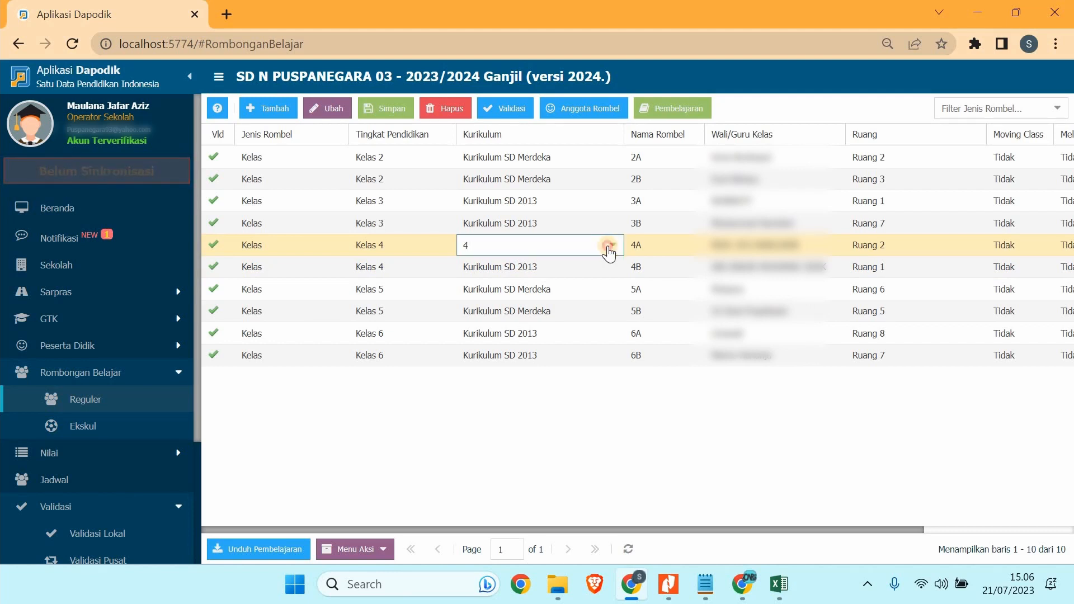
{"action": "left_click", "coordinate": [609, 246]}
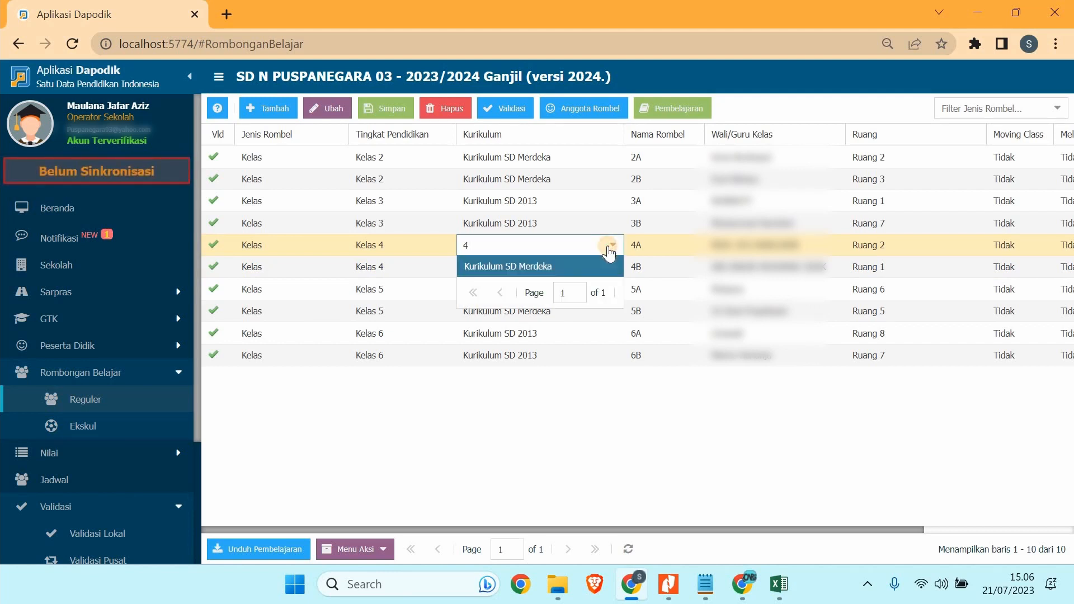
{"action": "left_click", "coordinate": [541, 267]}
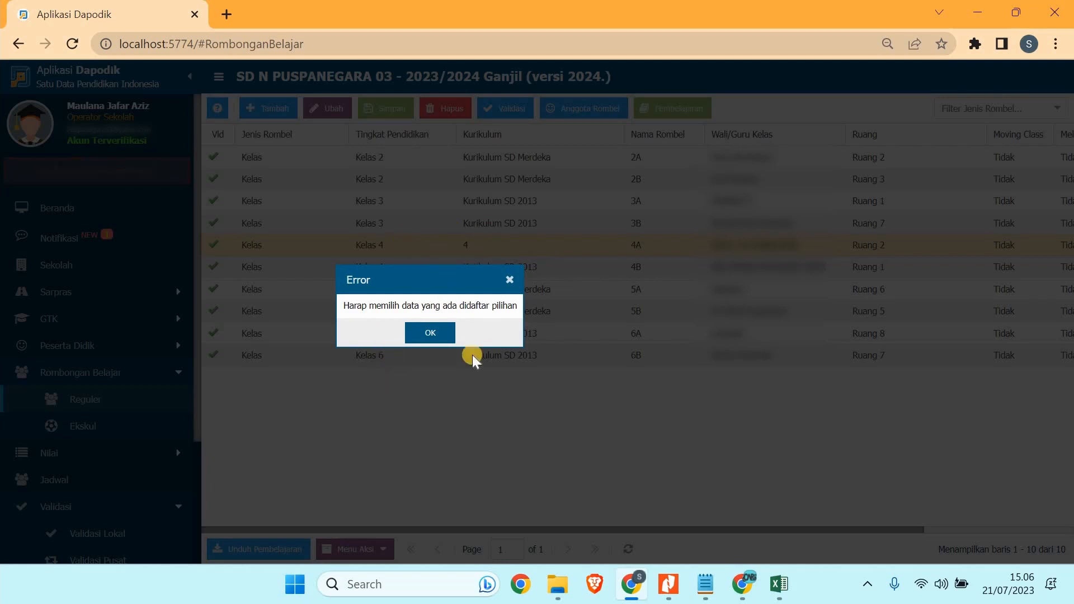
{"action": "left_click", "coordinate": [440, 332]}
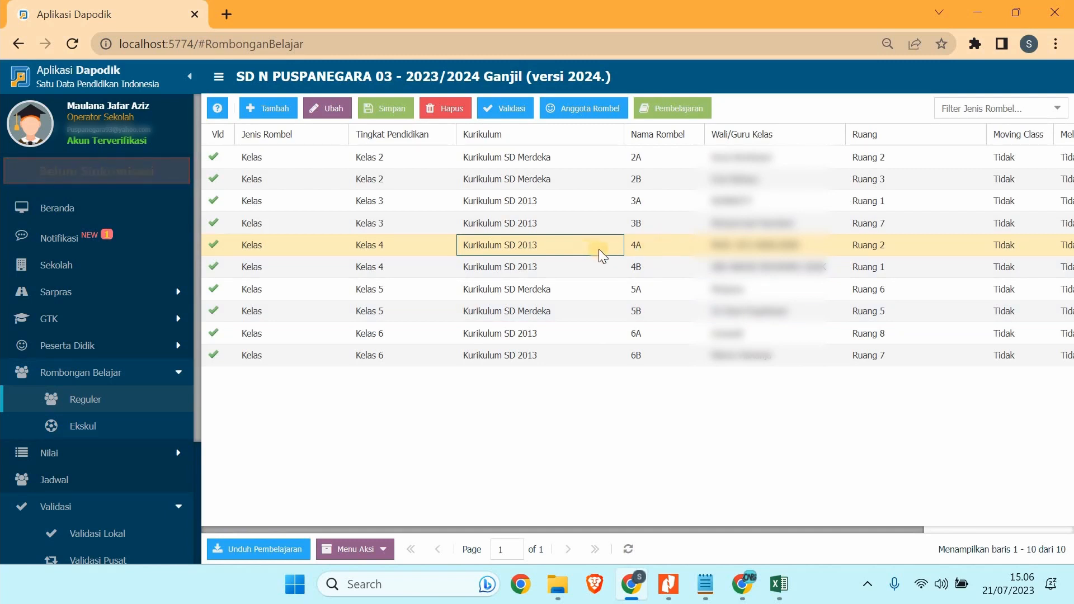
Open the members of class group 4A and move the students one by one out of the group until one remains.
{"action": "left_click", "coordinate": [596, 110]}
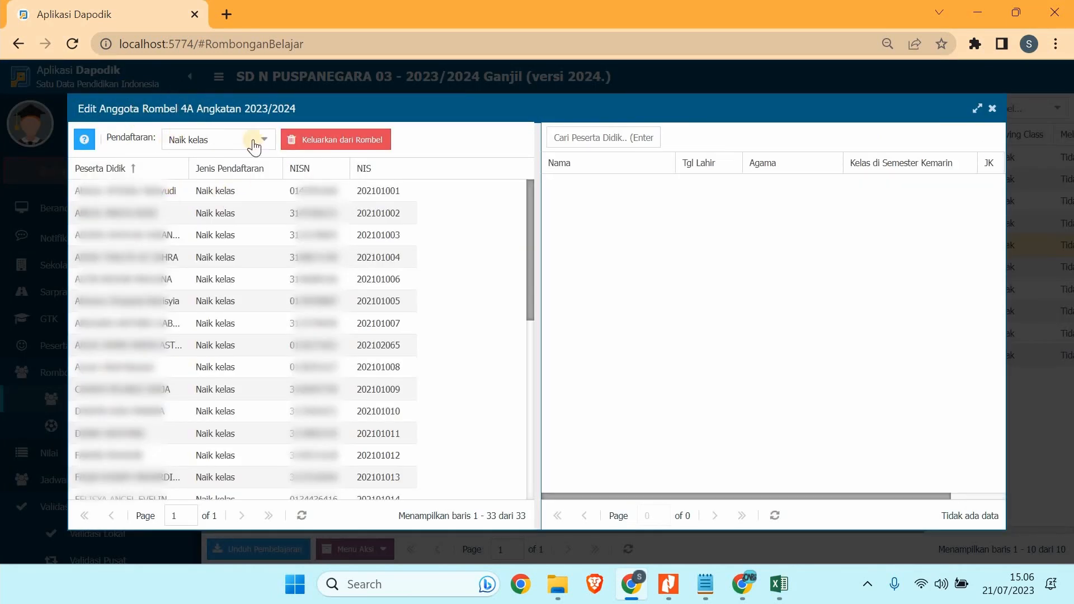
{"action": "left_click", "coordinate": [183, 193]}
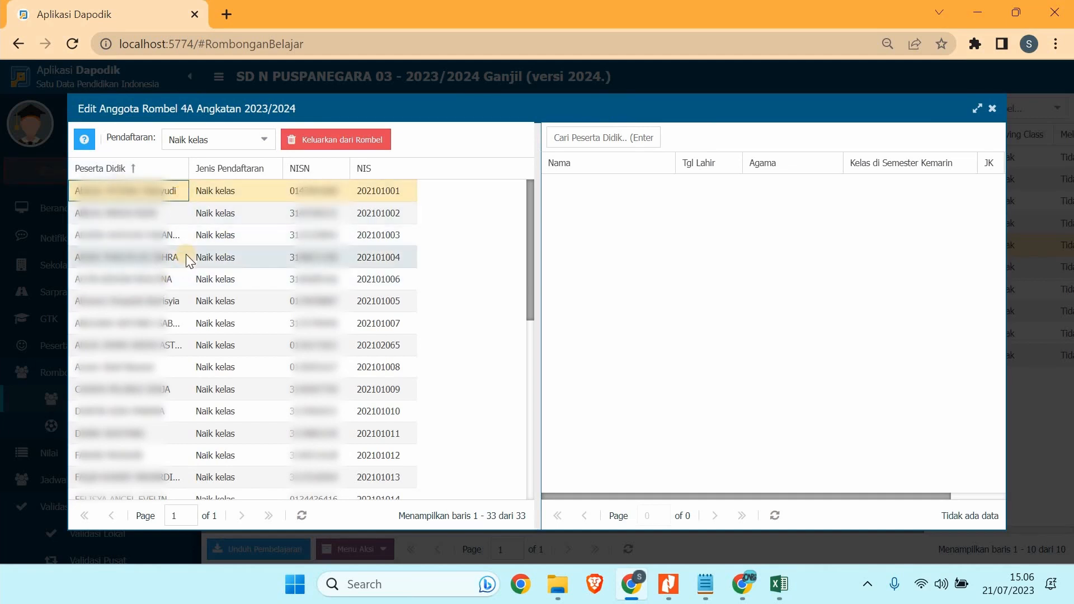
{"action": "scroll", "coordinate": [190, 238], "scroll_direction": "down", "scroll_amount": 7}
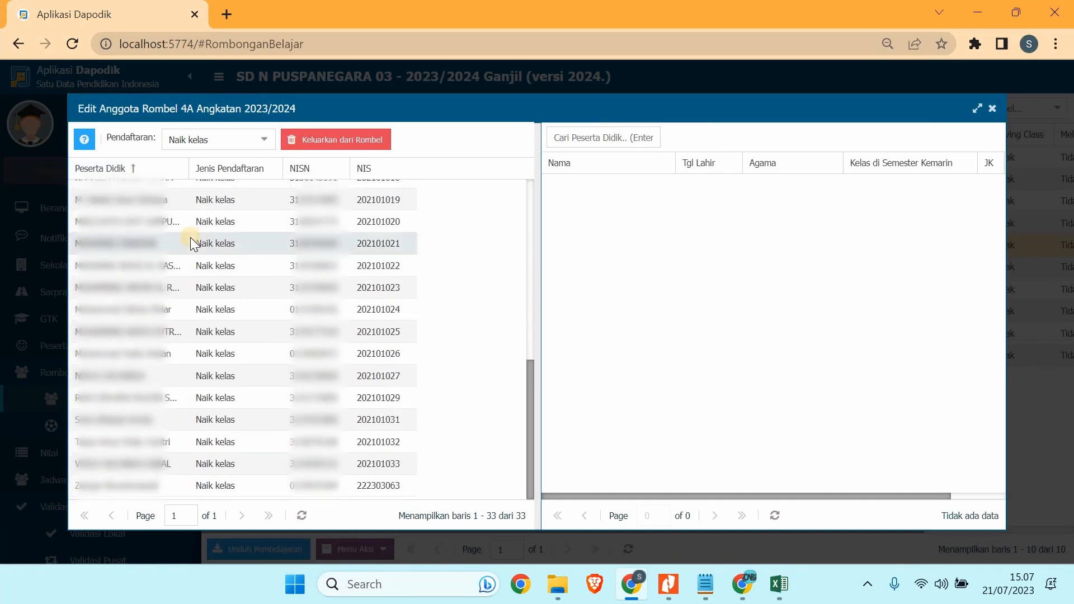
{"action": "scroll", "coordinate": [190, 237], "scroll_direction": "up", "scroll_amount": 7}
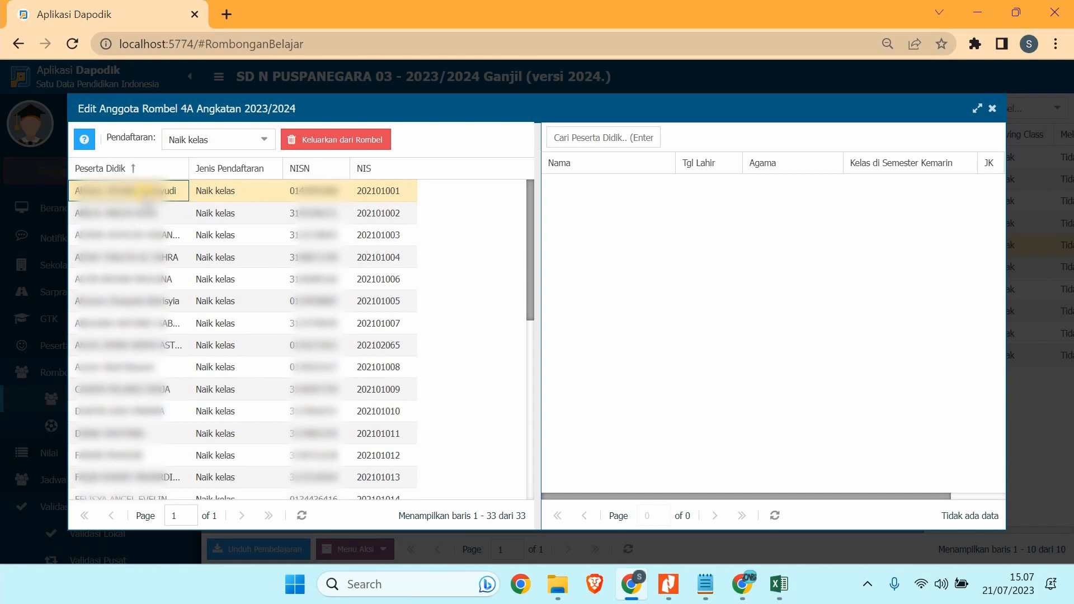
{"action": "left_click_drag", "start_coordinate": [609, 272], "coordinate": [627, 271]}
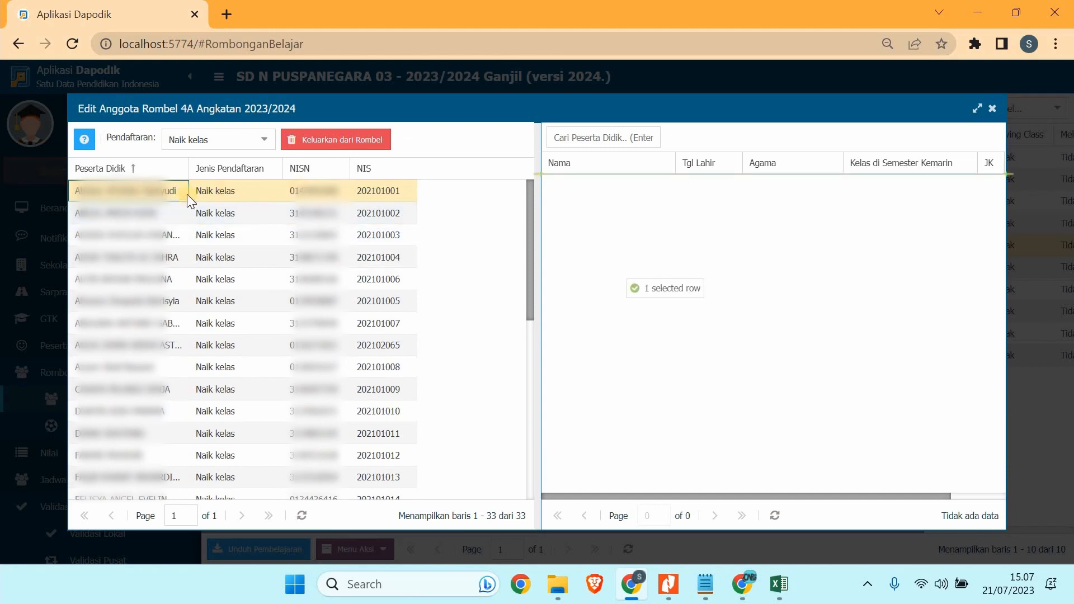
{"action": "left_click_drag", "start_coordinate": [187, 193], "coordinate": [605, 224]}
{"action": "left_click_drag", "start_coordinate": [202, 196], "coordinate": [610, 229]}
{"action": "left_click_drag", "start_coordinate": [166, 194], "coordinate": [703, 209]}
{"action": "left_click_drag", "start_coordinate": [222, 195], "coordinate": [679, 280]}
{"action": "left_click_drag", "start_coordinate": [189, 190], "coordinate": [733, 221]}
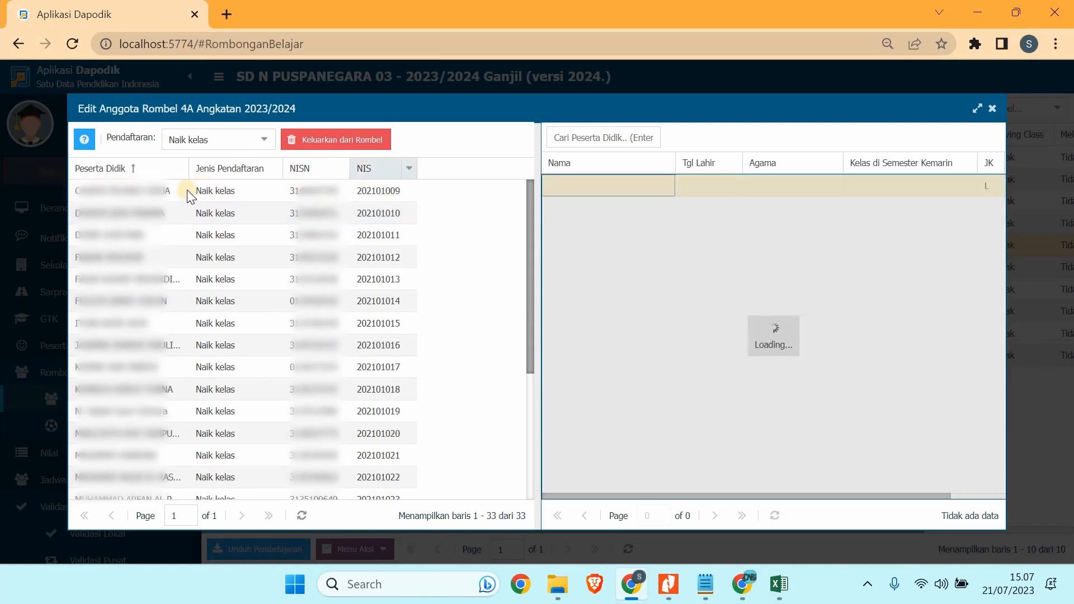
{"action": "left_click_drag", "start_coordinate": [186, 192], "coordinate": [711, 253]}
{"action": "left_click_drag", "start_coordinate": [220, 192], "coordinate": [623, 290]}
{"action": "left_click_drag", "start_coordinate": [244, 192], "coordinate": [714, 322]}
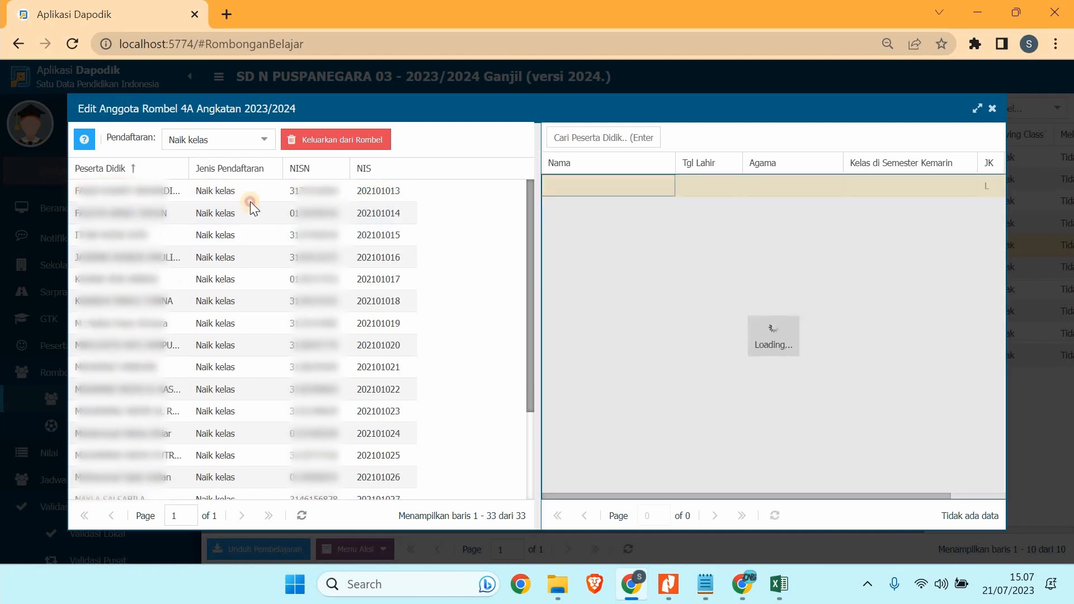
{"action": "left_click_drag", "start_coordinate": [250, 201], "coordinate": [715, 283]}
{"action": "left_click", "coordinate": [215, 188]}
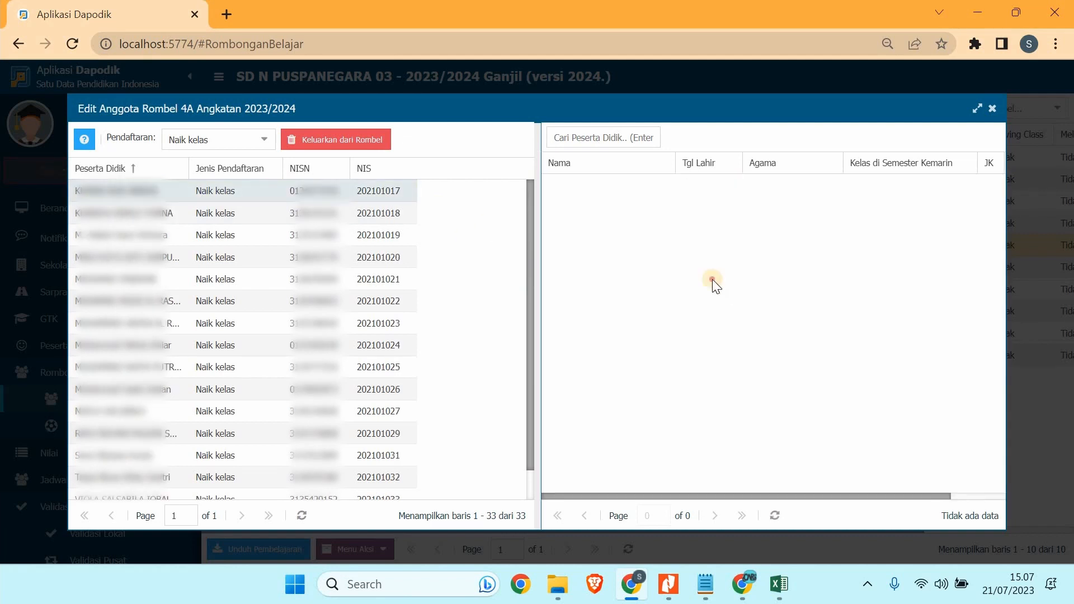
{"action": "left_click_drag", "start_coordinate": [223, 191], "coordinate": [707, 281]}
{"action": "left_click_drag", "start_coordinate": [300, 192], "coordinate": [700, 290]}
{"action": "left_click_drag", "start_coordinate": [263, 196], "coordinate": [731, 297]}
{"action": "left_click_drag", "start_coordinate": [314, 192], "coordinate": [744, 312]}
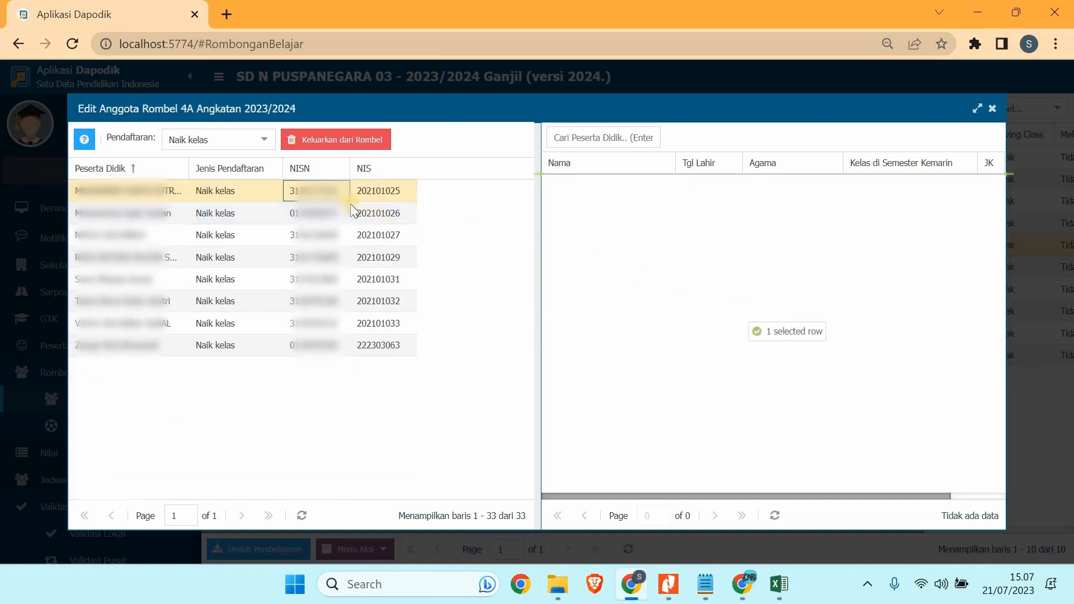
{"action": "left_click_drag", "start_coordinate": [353, 211], "coordinate": [731, 300]}
{"action": "left_click_drag", "start_coordinate": [313, 192], "coordinate": [710, 314]}
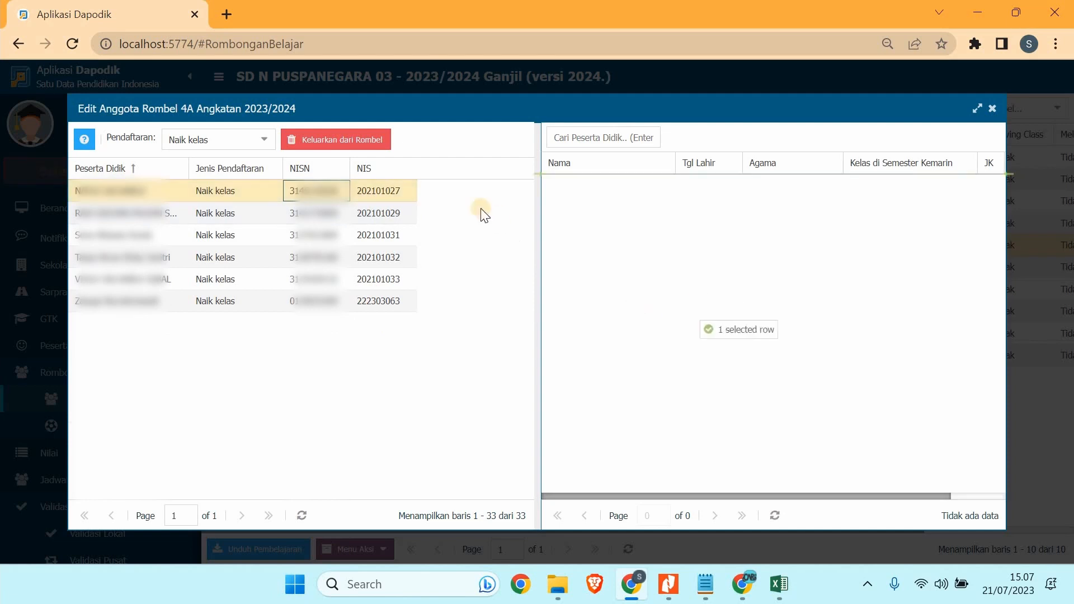
{"action": "left_click_drag", "start_coordinate": [380, 192], "coordinate": [705, 297]}
{"action": "left_click_drag", "start_coordinate": [252, 192], "coordinate": [700, 288]}
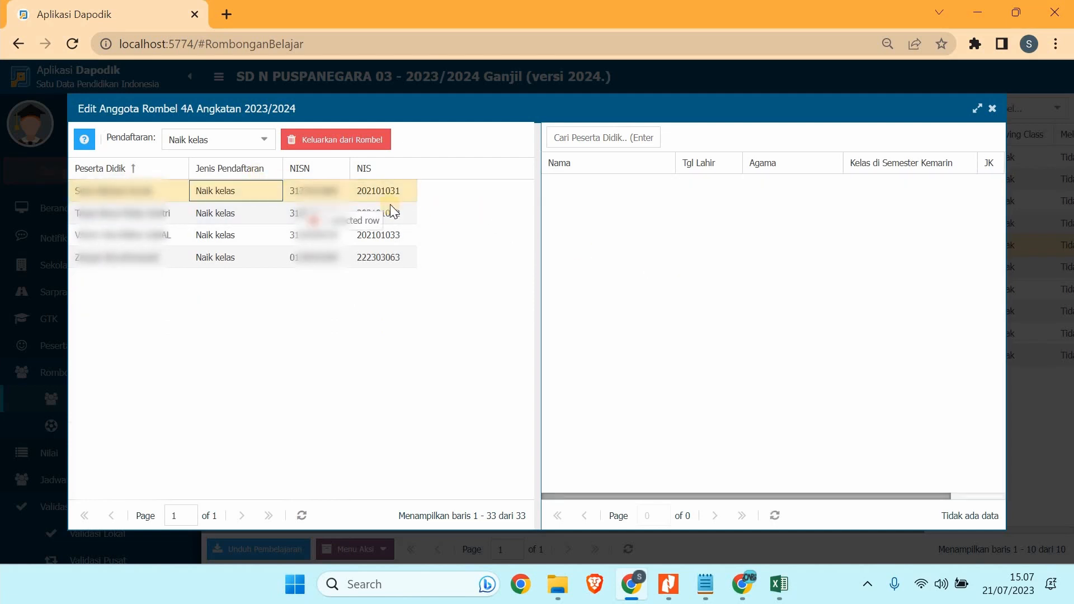
{"action": "left_click_drag", "start_coordinate": [390, 203], "coordinate": [564, 251]}
{"action": "left_click_drag", "start_coordinate": [364, 191], "coordinate": [664, 262]}
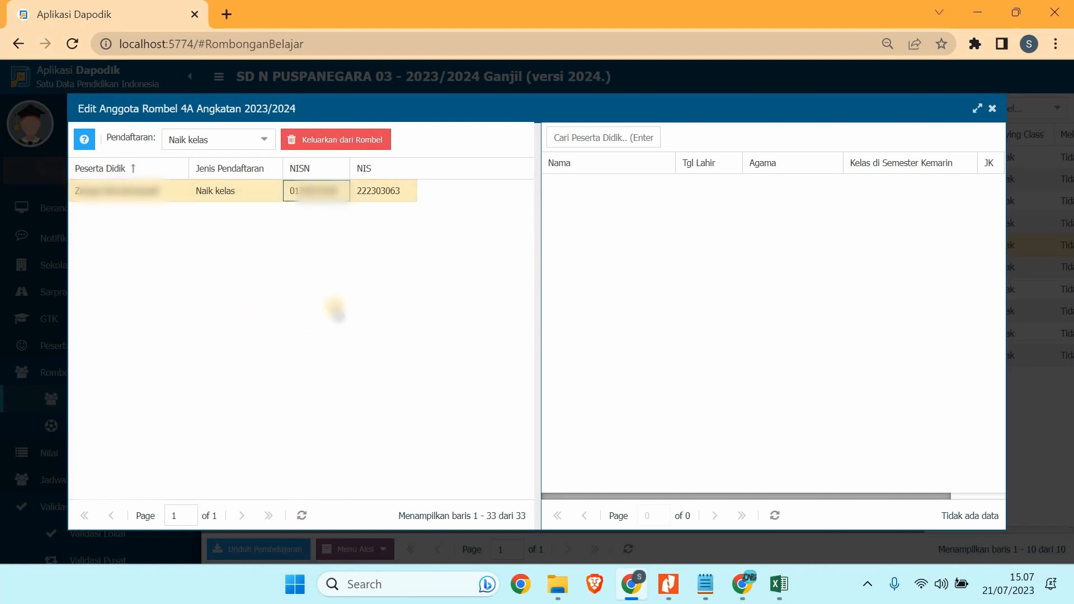
Remove the last remaining student from class group 4A with Keluarkan dari Rombel, confirm the removal and close the member editor.
{"action": "left_click", "coordinate": [330, 145]}
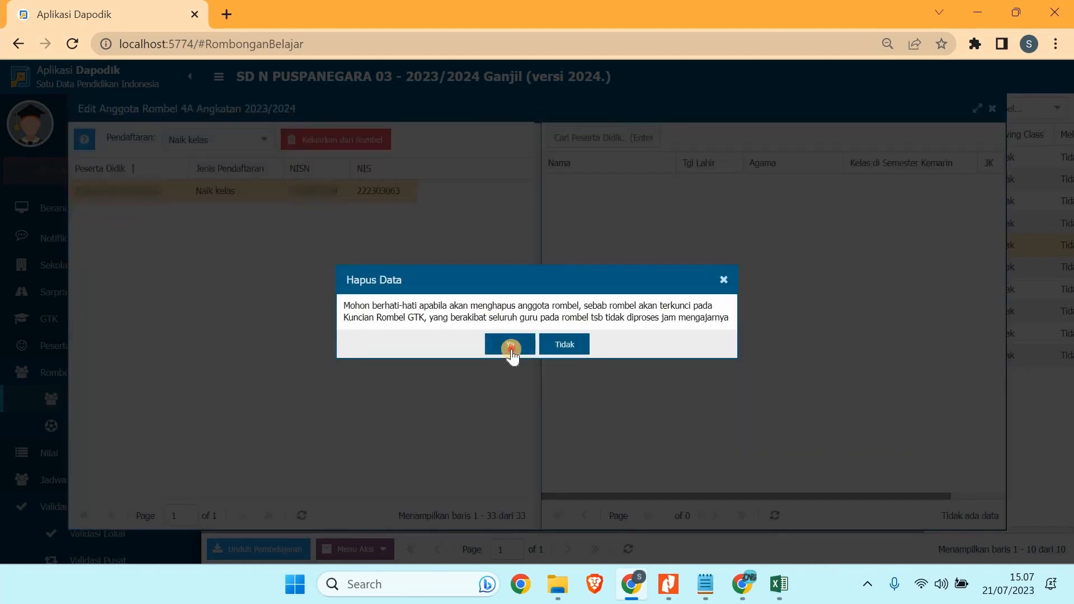
{"action": "left_click", "coordinate": [511, 350]}
{"action": "left_click", "coordinate": [504, 340]}
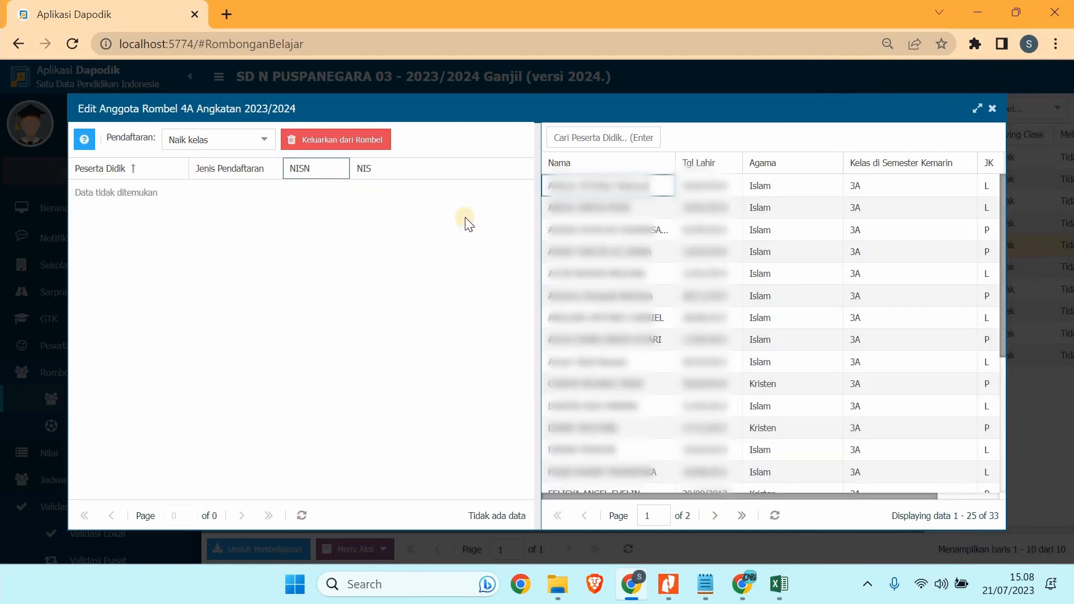
{"action": "key", "text": "Escape"}
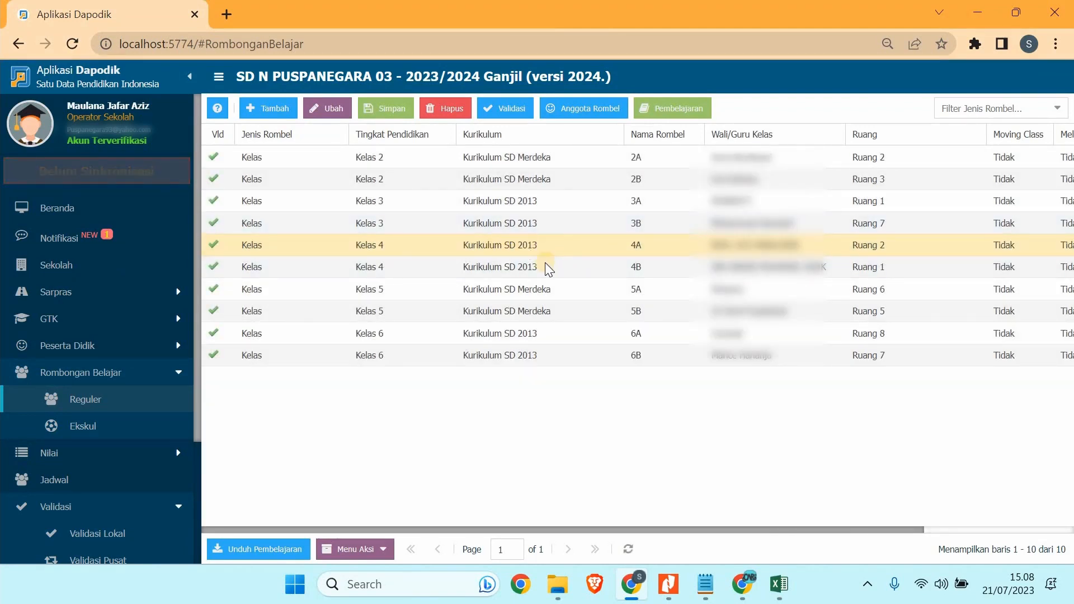
Set the curriculum of the emptied class group 4A to Kurikulum SD Merdeka and save the row.
{"action": "left_click", "coordinate": [603, 249]}
{"action": "double_click", "coordinate": [603, 250]}
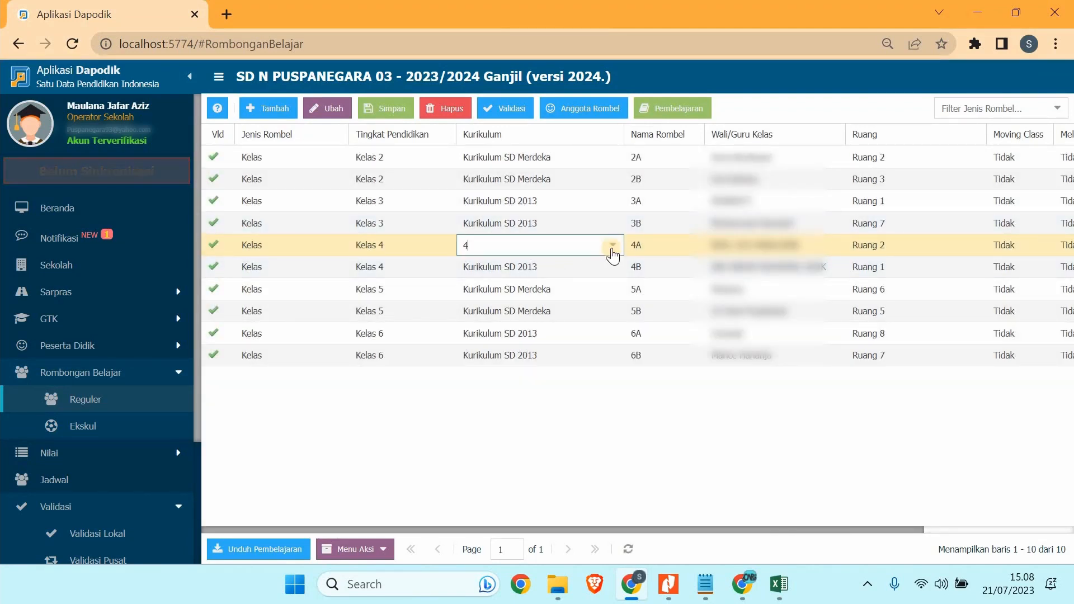
{"action": "left_click", "coordinate": [612, 246]}
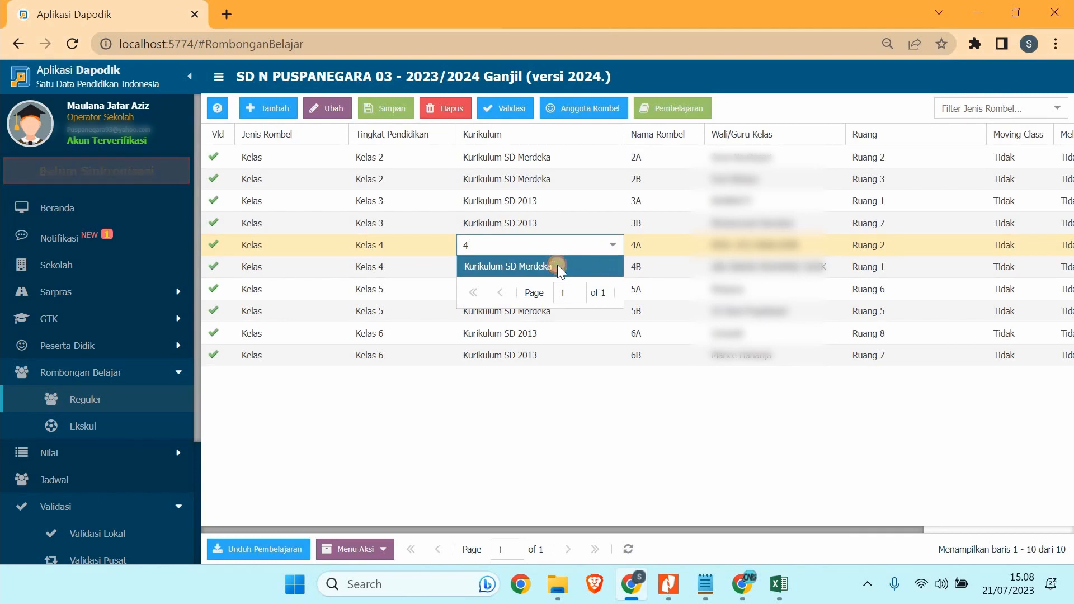
{"action": "left_click", "coordinate": [559, 267]}
{"action": "left_click", "coordinate": [547, 264]}
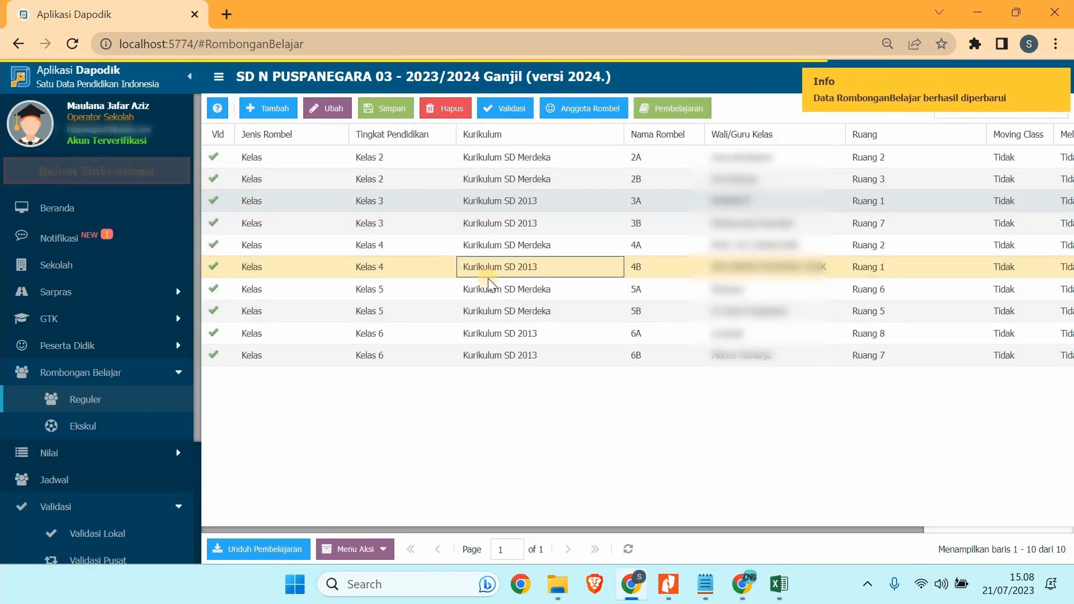
Reopen the members of class group 4A and add all former 3A students on the first page as Naik kelas.
{"action": "left_click", "coordinate": [508, 247]}
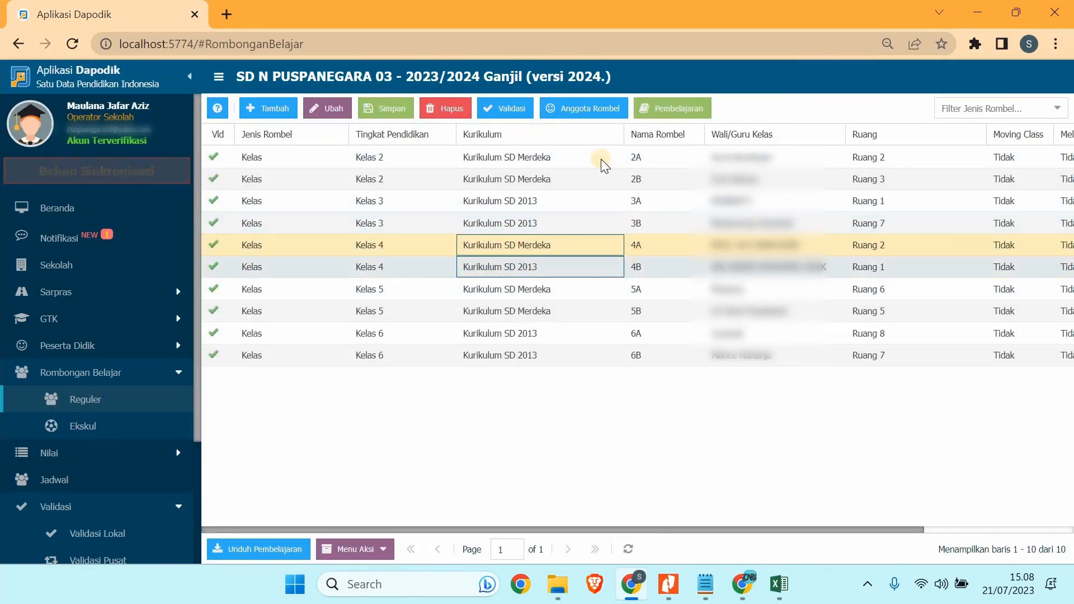
{"action": "left_click", "coordinate": [593, 112]}
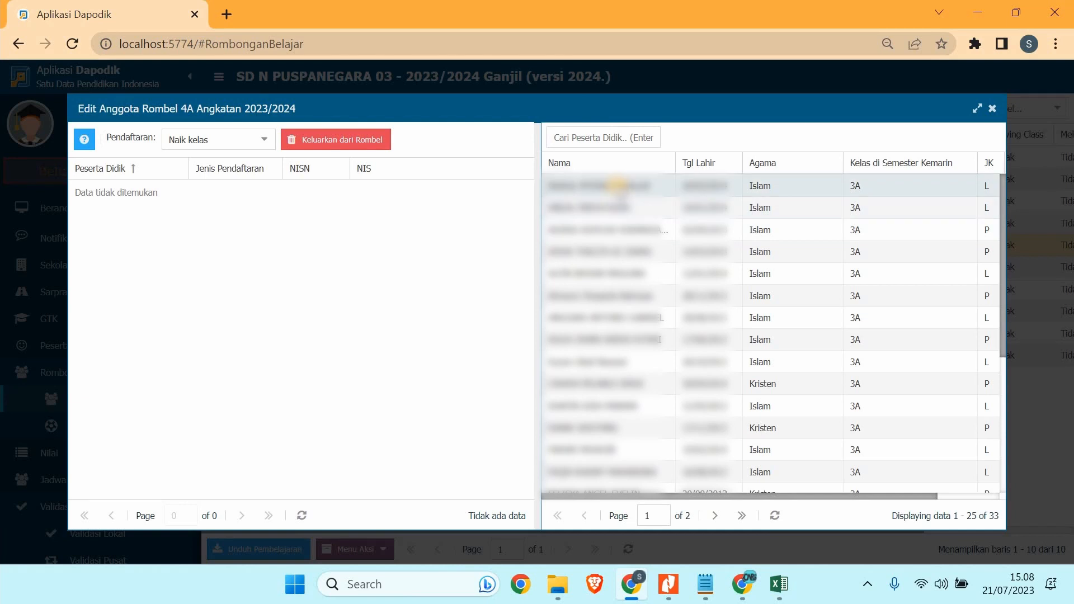
{"action": "key", "text": "shift+Down"}
{"action": "key", "text": "shift+Down"}
{"action": "key", "text": "shift+Down"}
{"action": "key", "text": "shift+Down"}
{"action": "key", "text": "shift+Down"}
{"action": "key", "text": "shift+Down"}
{"action": "key", "text": "shift+Down"}
{"action": "key", "text": "shift+Down"}
{"action": "key", "text": "shift+Down"}
{"action": "key", "text": "shift+Down"}
{"action": "key", "text": "shift+Down"}
{"action": "key", "text": "shift+Down"}
{"action": "key", "text": "shift+Down"}
{"action": "key", "text": "shift+Down"}
{"action": "key", "text": "shift+Down"}
{"action": "key", "text": "shift+Down"}
{"action": "key", "text": "shift+Down"}
{"action": "key", "text": "shift+Down"}
{"action": "key", "text": "shift+Down"}
{"action": "key", "text": "shift+Down"}
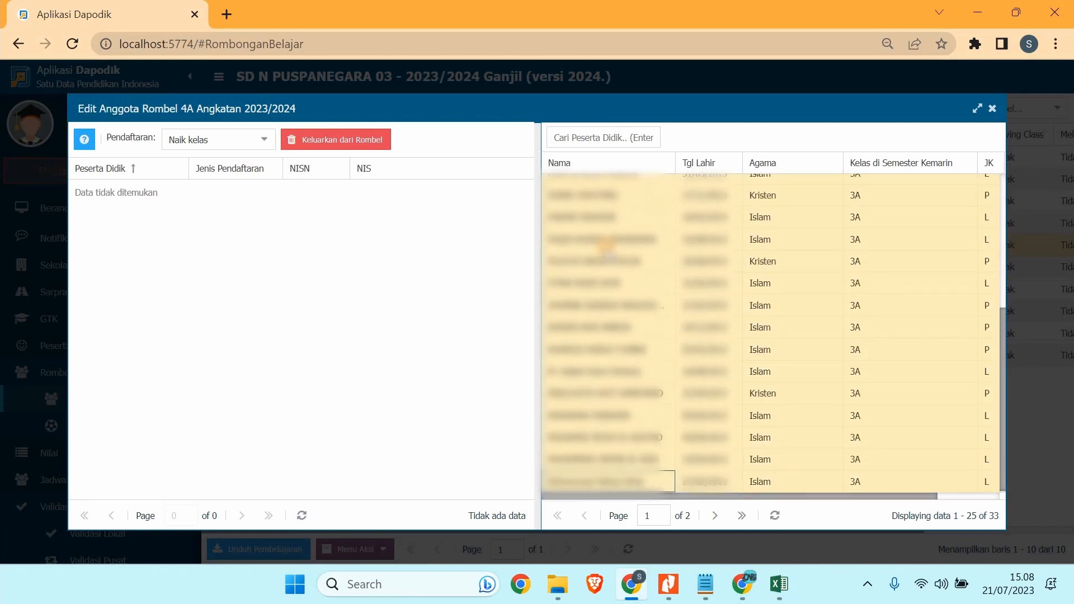
{"action": "left_click_drag", "start_coordinate": [606, 246], "coordinate": [354, 316]}
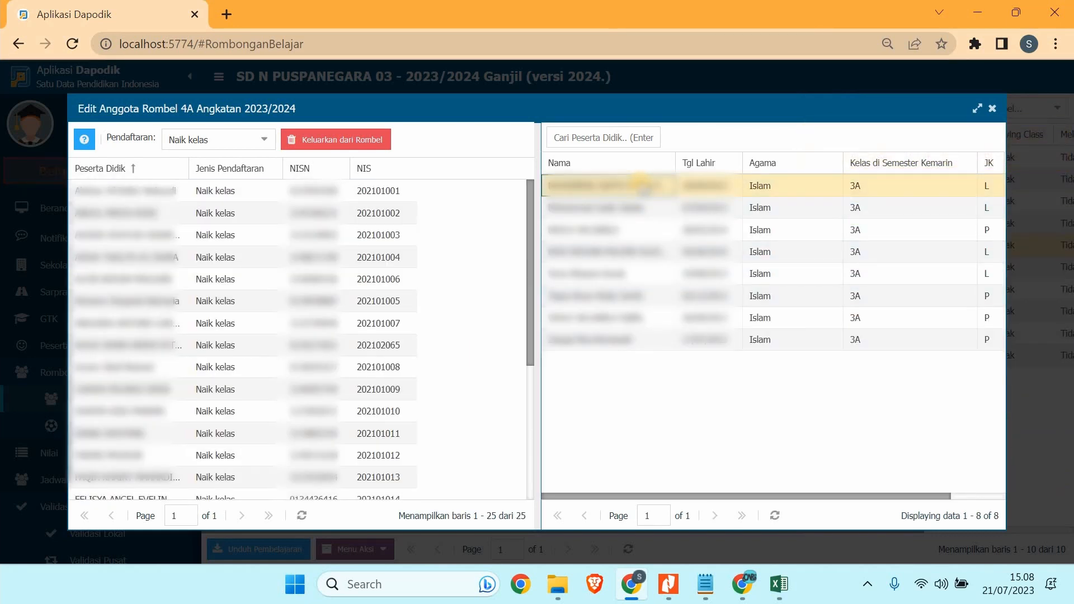
Add the eight remaining former 3A students to class group 4A as Naik kelas and close the member editor.
{"action": "key", "text": "shift+Down"}
{"action": "key", "text": "shift+Down"}
{"action": "key", "text": "shift+Down"}
{"action": "key", "text": "shift+Down"}
{"action": "key", "text": "shift+Down"}
{"action": "key", "text": "shift+Down"}
{"action": "key", "text": "shift+Down"}
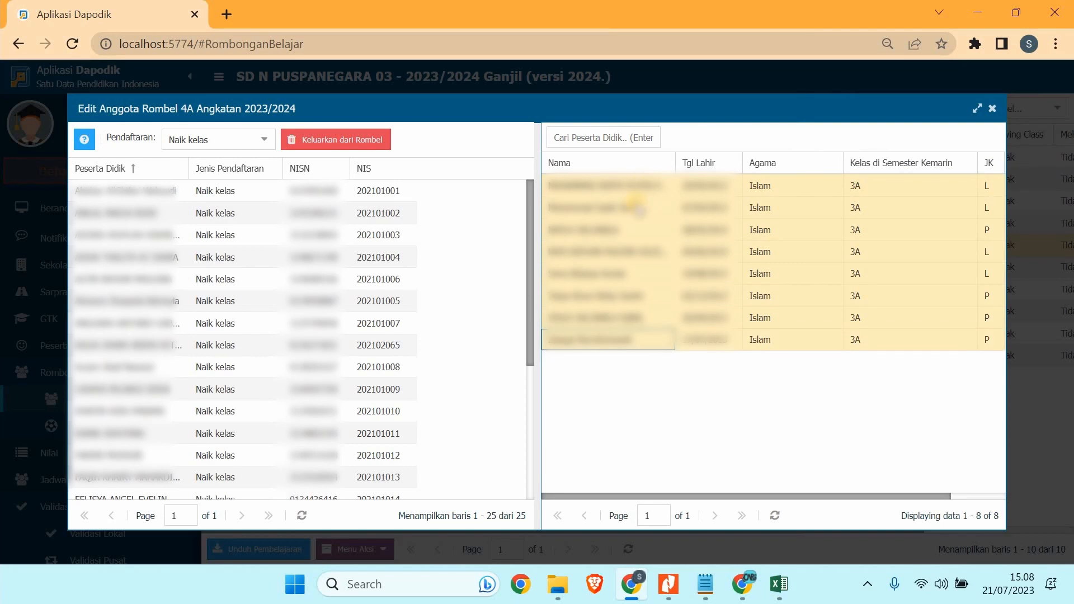
{"action": "left_click_drag", "start_coordinate": [634, 214], "coordinate": [583, 247]}
{"action": "left_click_drag", "start_coordinate": [438, 283], "coordinate": [418, 282]}
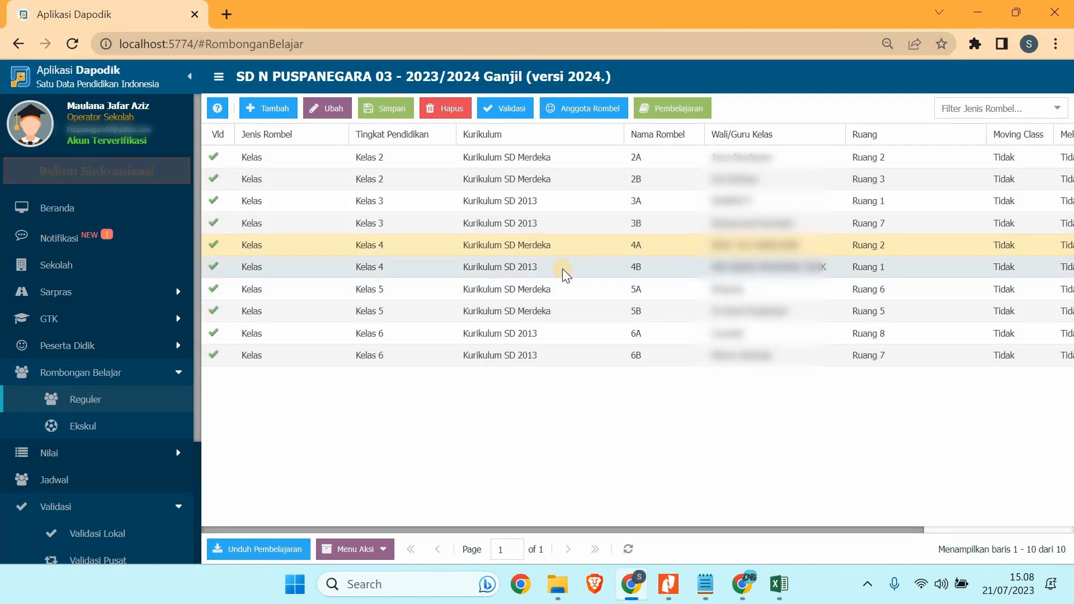
Open the members of class group 4B and move the students out one by one until only the last remains.
{"action": "left_click", "coordinate": [563, 269]}
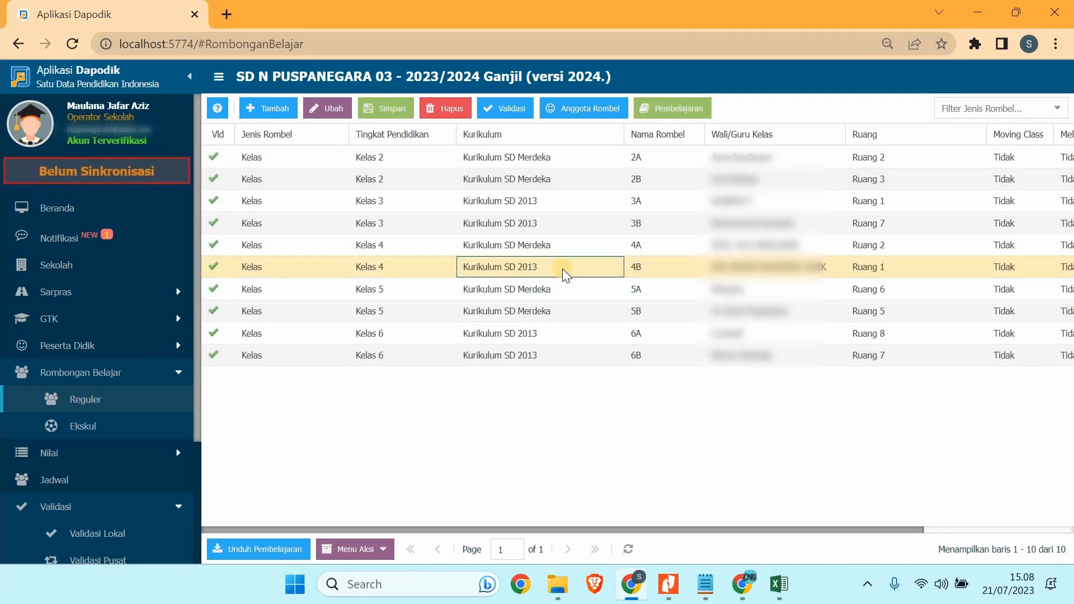
{"action": "left_click", "coordinate": [596, 107]}
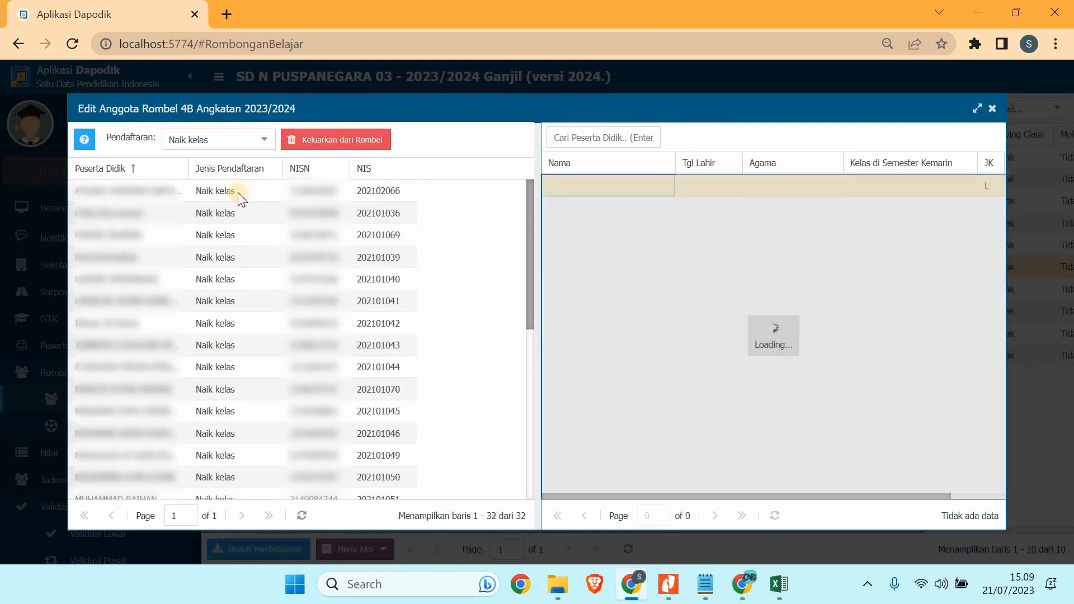
{"action": "left_click_drag", "start_coordinate": [237, 193], "coordinate": [594, 231]}
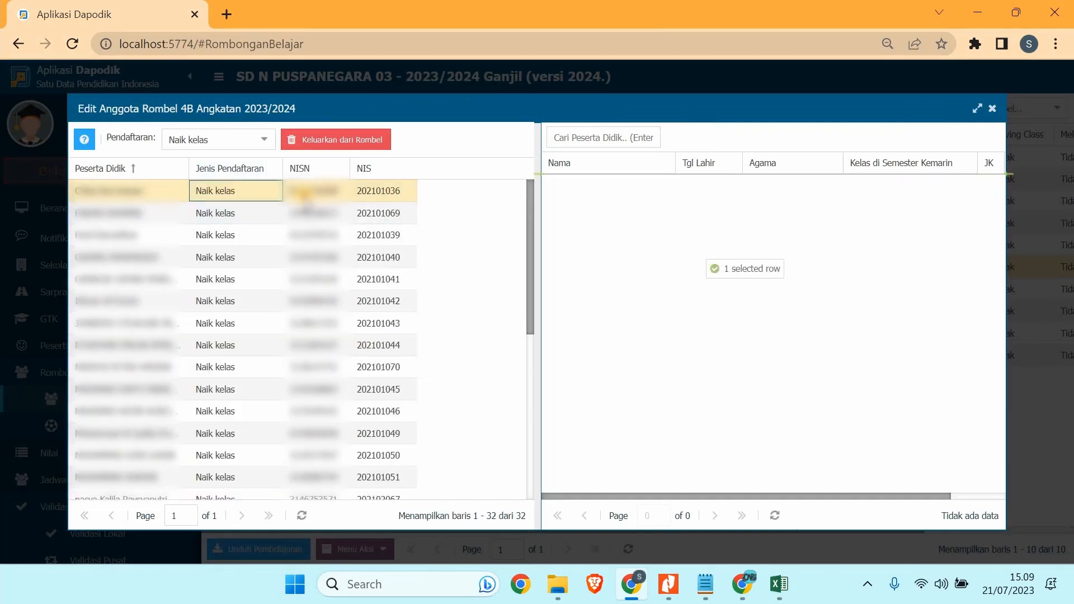
{"action": "double_click", "coordinate": [302, 193]}
{"action": "double_click", "coordinate": [314, 193]}
{"action": "double_click", "coordinate": [350, 193]}
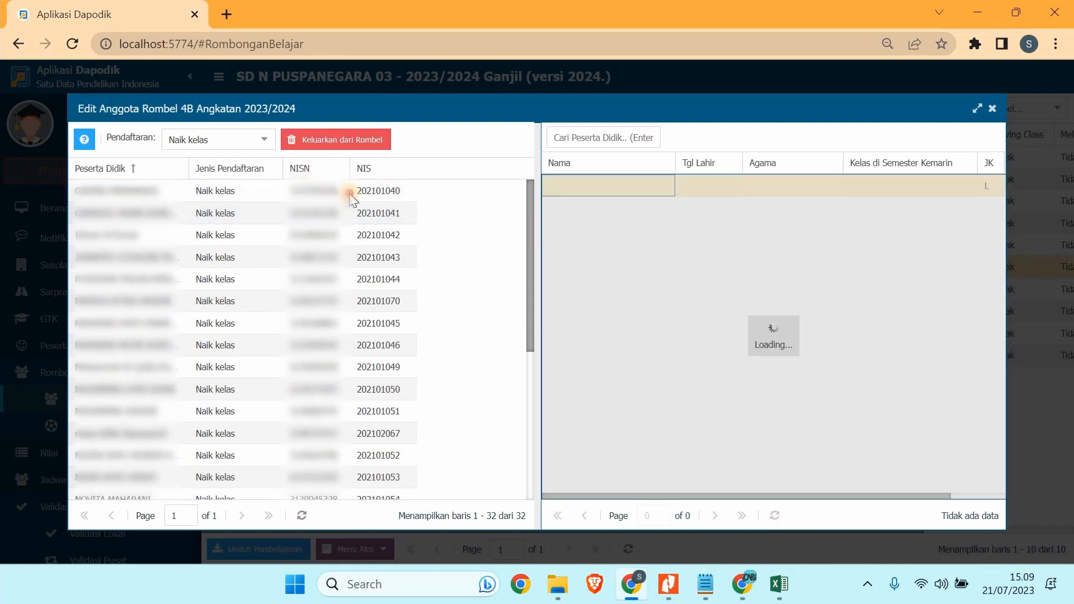
{"action": "left_click_drag", "start_coordinate": [350, 193], "coordinate": [708, 252]}
{"action": "left_click_drag", "start_coordinate": [395, 191], "coordinate": [708, 252]}
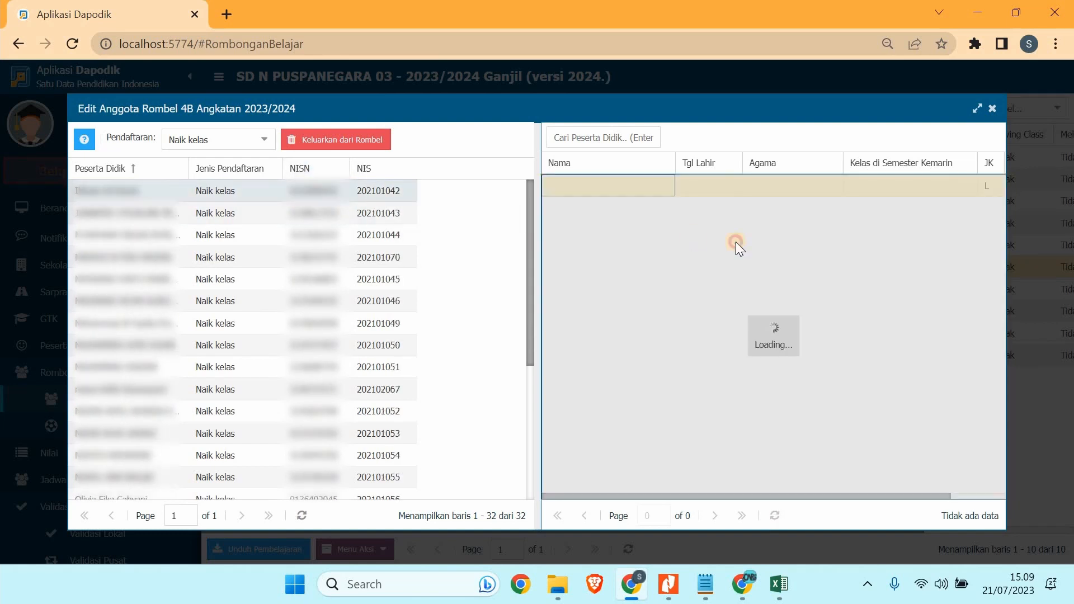
{"action": "left_click_drag", "start_coordinate": [358, 191], "coordinate": [647, 255]}
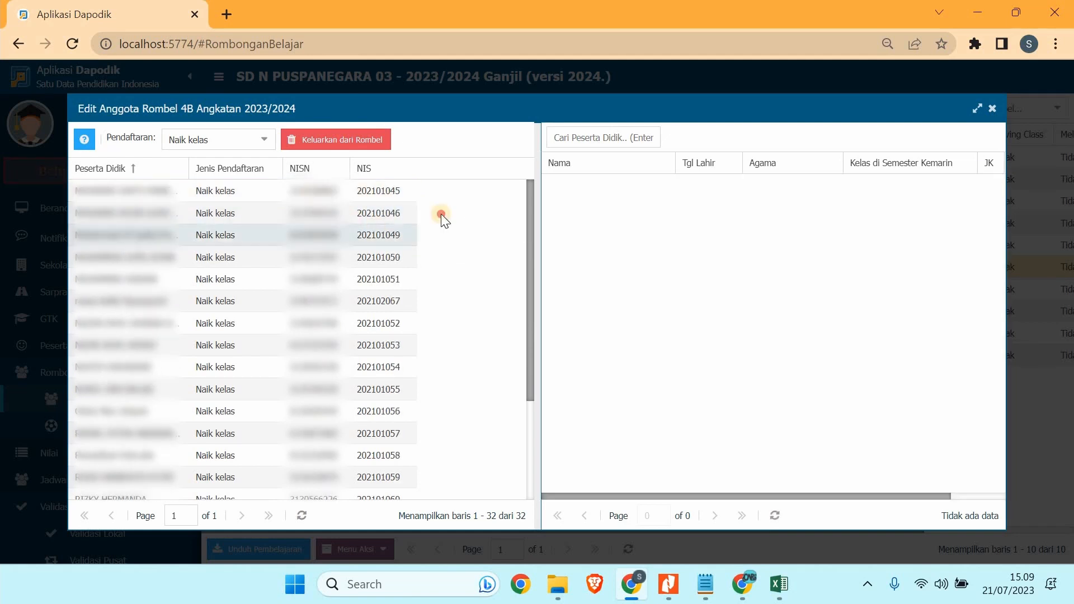
{"action": "left_click_drag", "start_coordinate": [391, 191], "coordinate": [699, 252]}
{"action": "left_click_drag", "start_coordinate": [358, 190], "coordinate": [803, 258]}
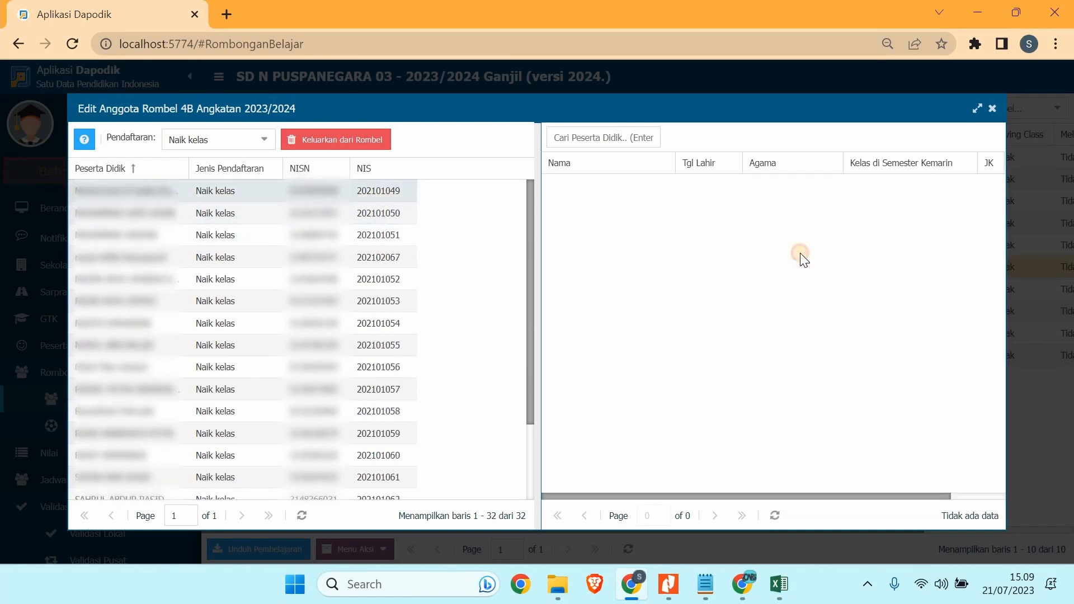
{"action": "left_click_drag", "start_coordinate": [386, 192], "coordinate": [706, 319]}
{"action": "left_click_drag", "start_coordinate": [361, 184], "coordinate": [772, 250]}
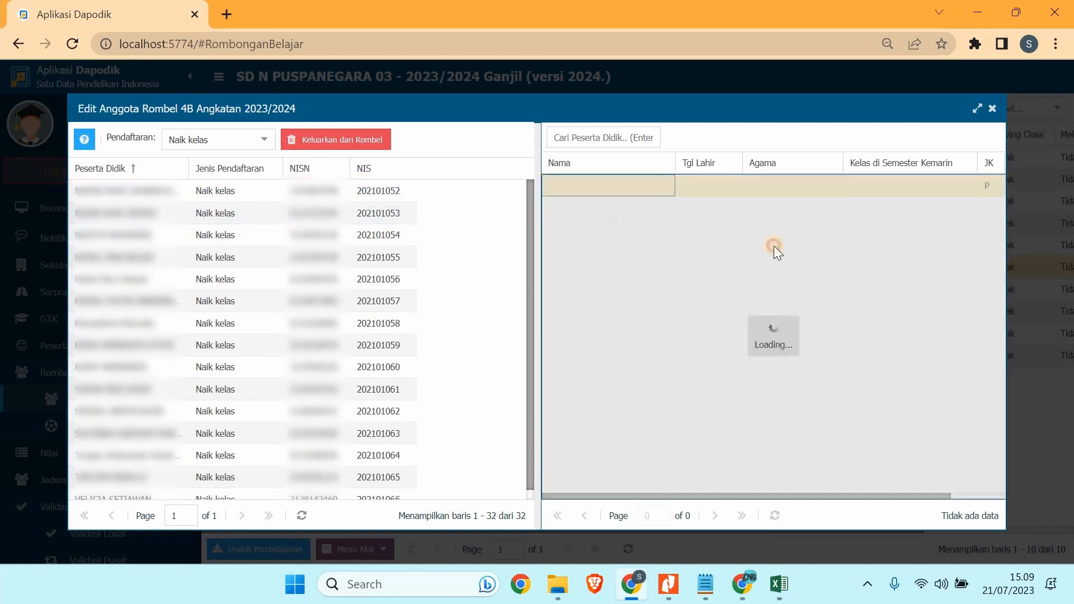
{"action": "left_click_drag", "start_coordinate": [379, 199], "coordinate": [661, 258]}
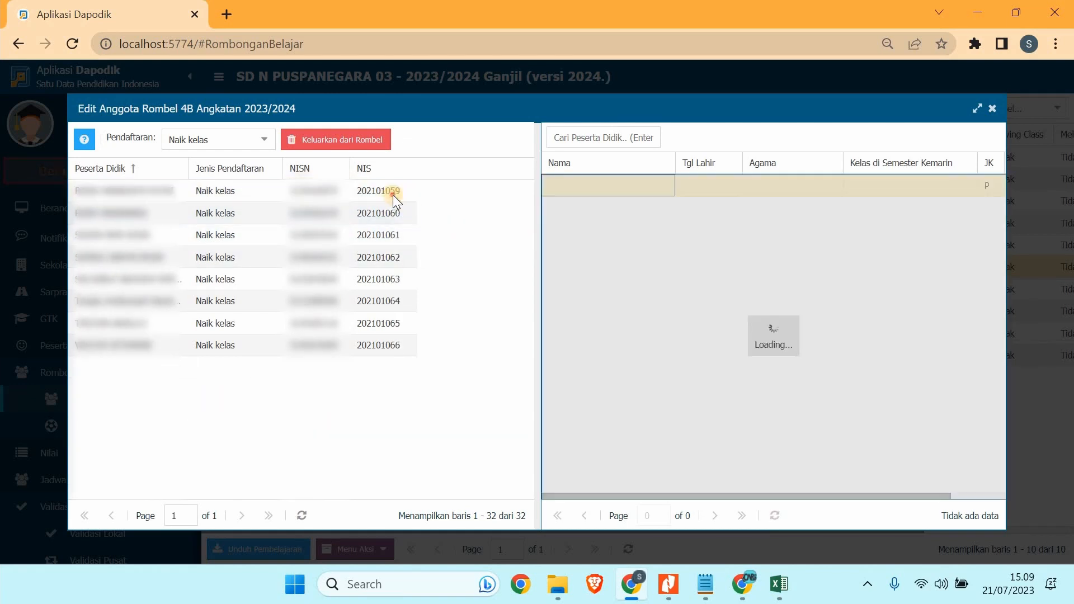
{"action": "left_click_drag", "start_coordinate": [386, 190], "coordinate": [661, 258]}
{"action": "left_click_drag", "start_coordinate": [381, 191], "coordinate": [661, 258]}
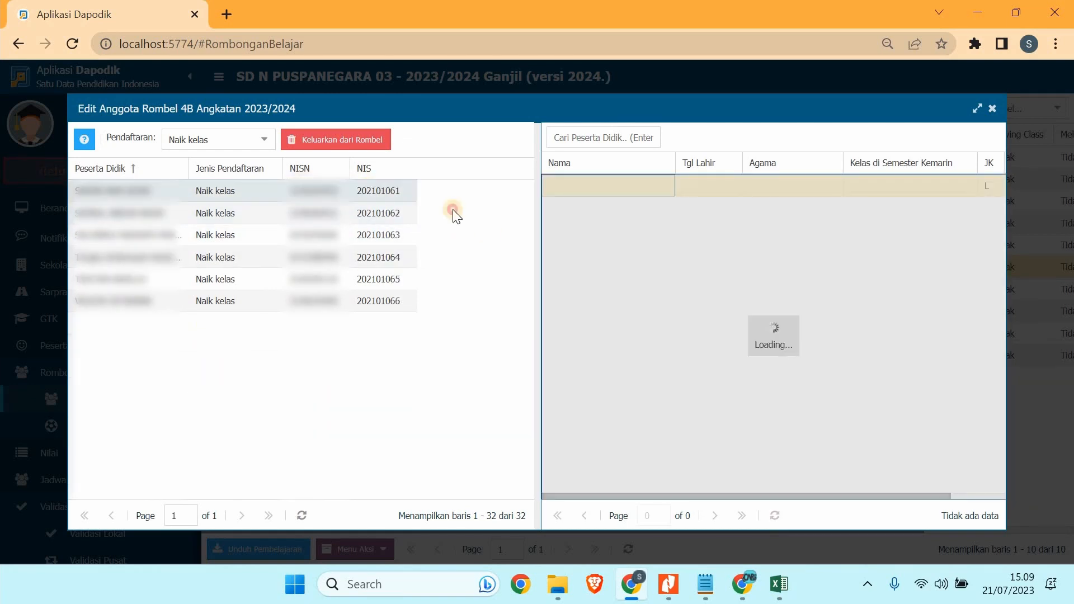
{"action": "left_click_drag", "start_coordinate": [398, 195], "coordinate": [648, 273]}
{"action": "left_click_drag", "start_coordinate": [412, 200], "coordinate": [704, 255]}
{"action": "left_click_drag", "start_coordinate": [276, 190], "coordinate": [692, 233]}
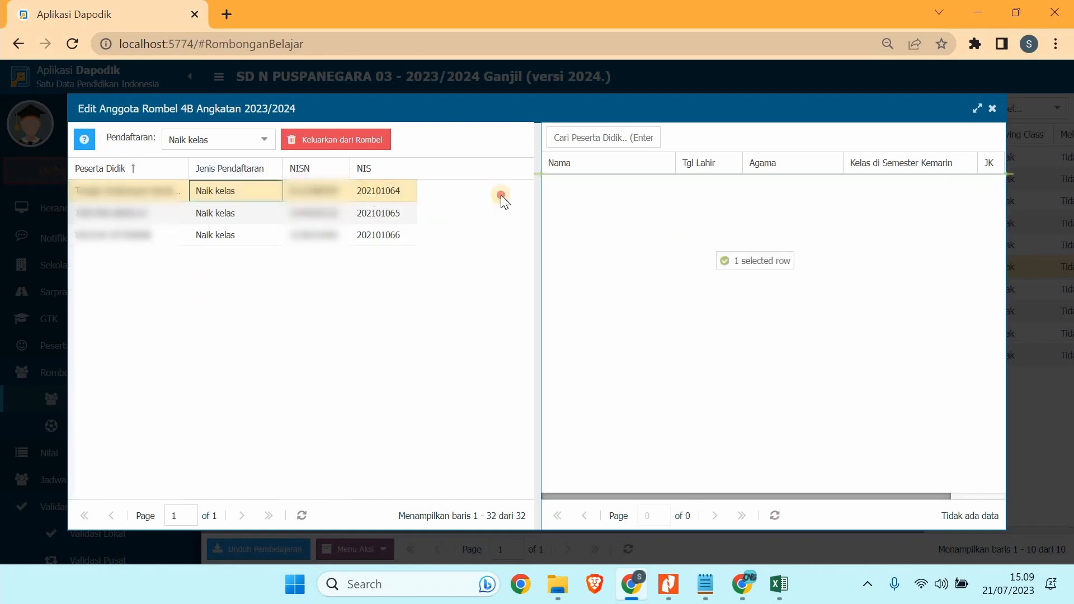
{"action": "left_click_drag", "start_coordinate": [501, 195], "coordinate": [684, 236]}
Remove the last remaining student from class group 4B with Keluarkan dari Rombel, confirm the removal and close the member editor.
{"action": "left_click_drag", "start_coordinate": [364, 197], "coordinate": [338, 203]}
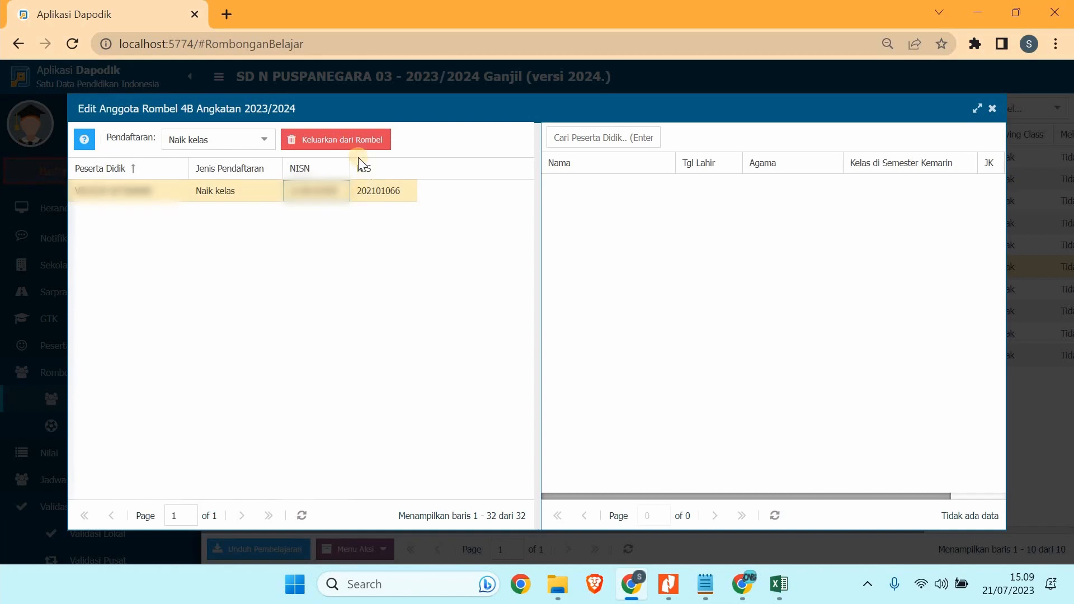
{"action": "left_click", "coordinate": [331, 140]}
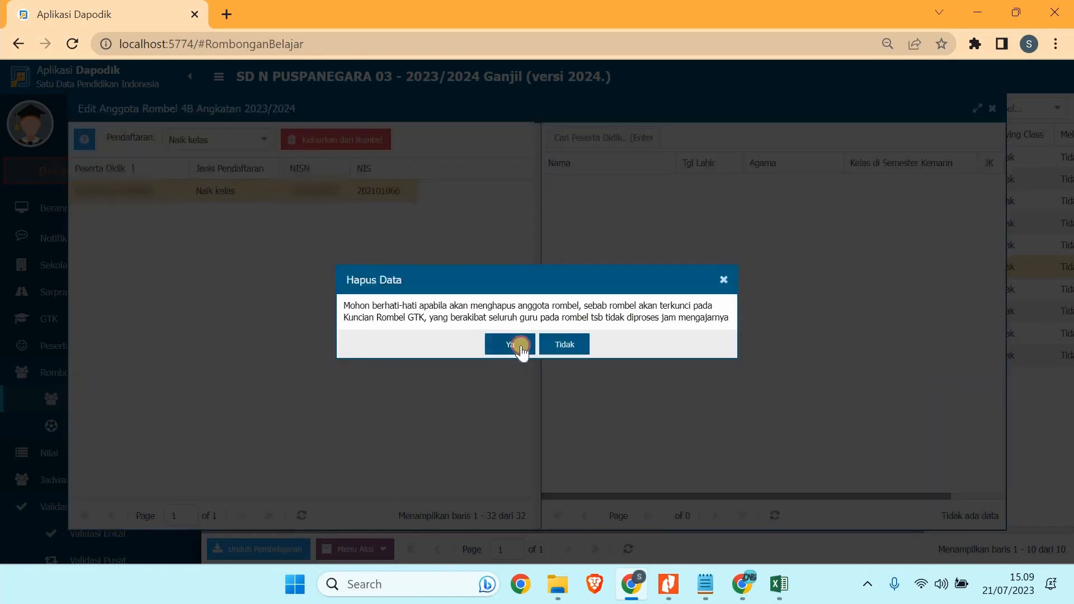
{"action": "left_click", "coordinate": [521, 345]}
{"action": "left_click", "coordinate": [520, 341]}
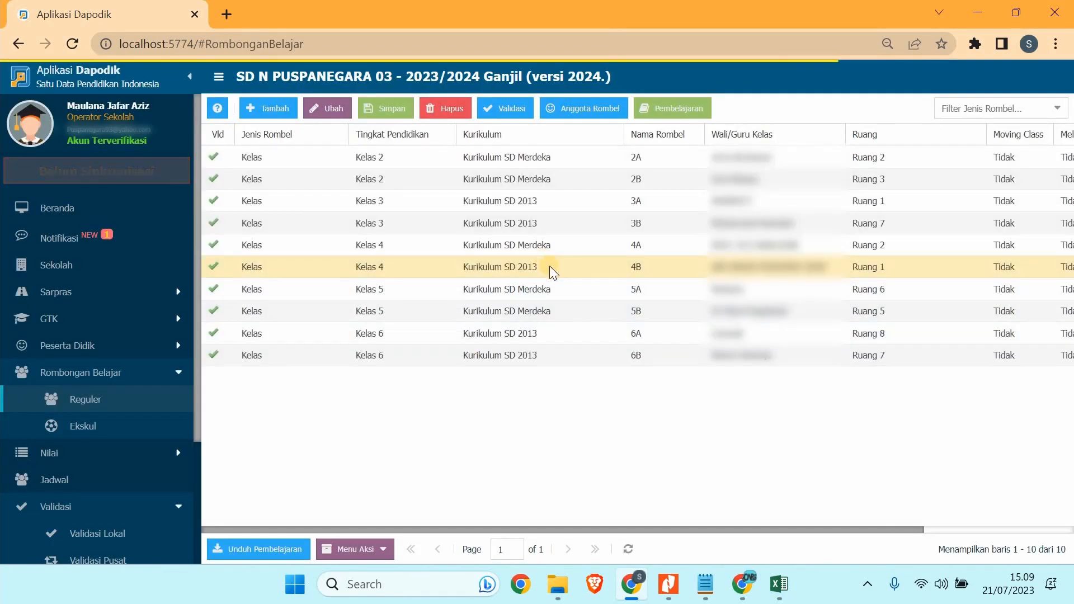
Set the curriculum of the emptied class group 4B to Kurikulum SD Merdeka and save the row.
{"action": "double_click", "coordinate": [551, 265]}
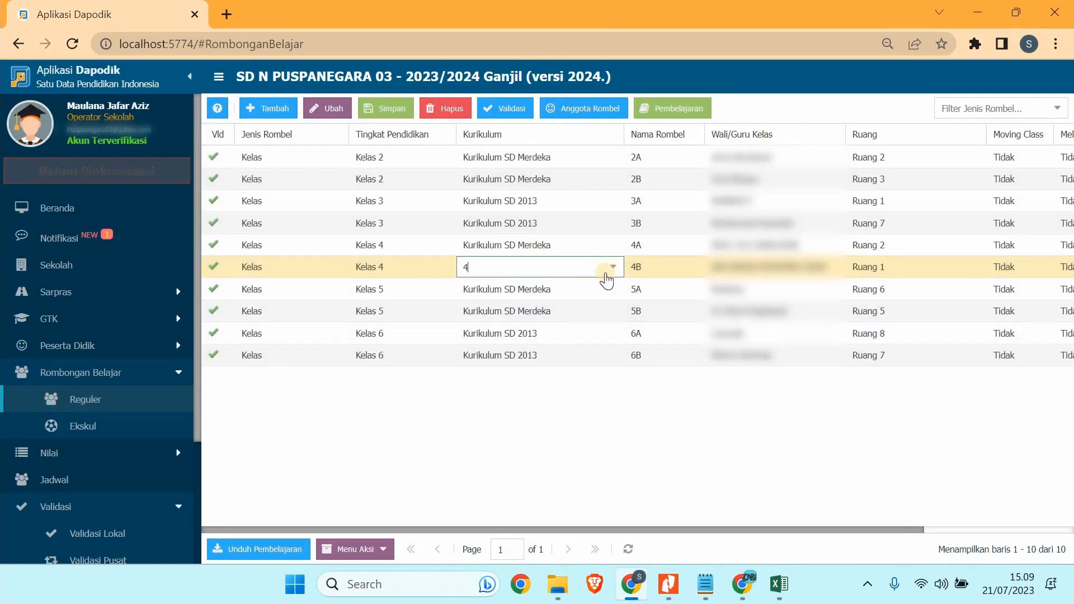
{"action": "left_click", "coordinate": [611, 268]}
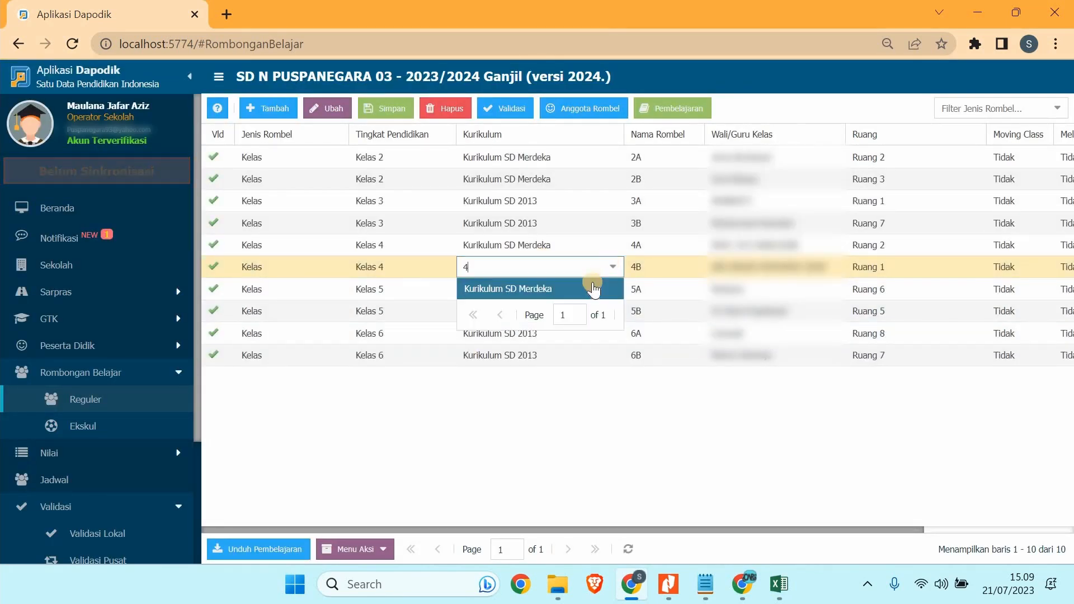
{"action": "left_click", "coordinate": [484, 288]}
{"action": "left_click", "coordinate": [482, 289]}
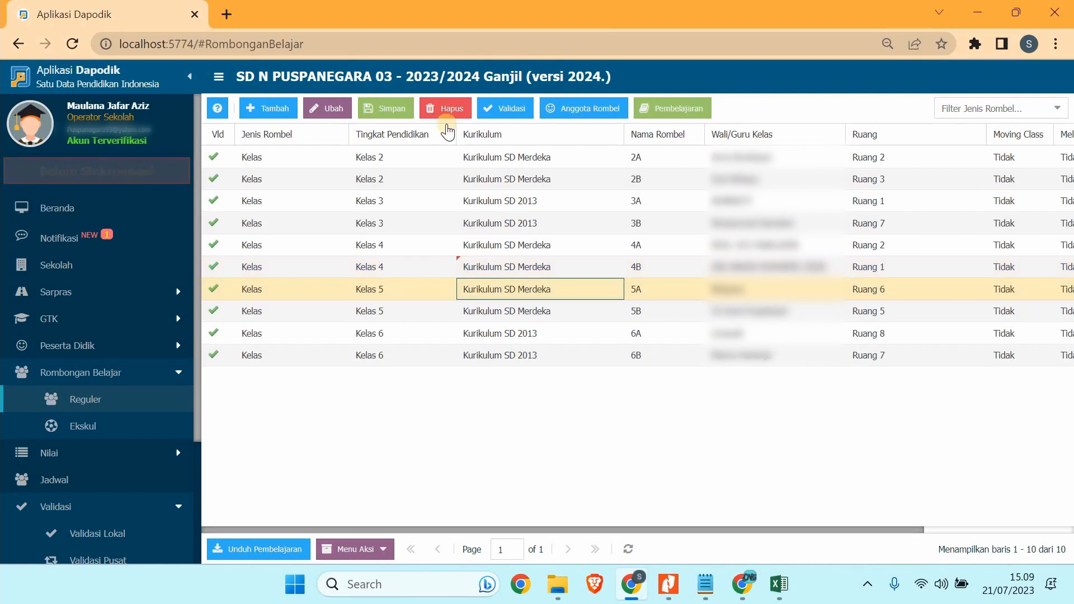
{"action": "left_click", "coordinate": [385, 114]}
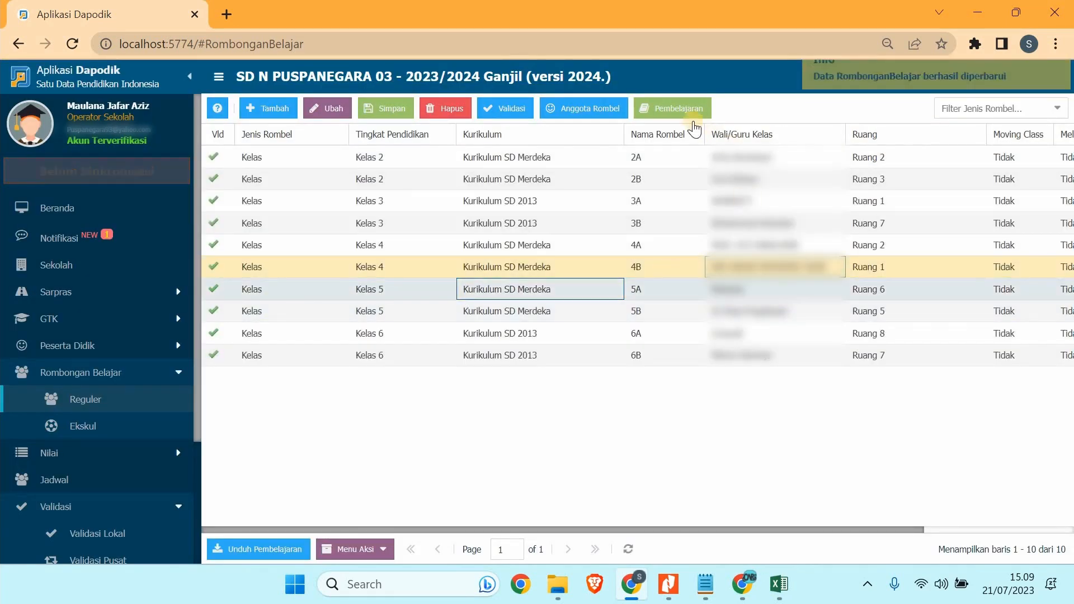
Reopen the members of class group 4B and add all former 3B students on the first page as Naik kelas.
{"action": "left_click", "coordinate": [587, 108]}
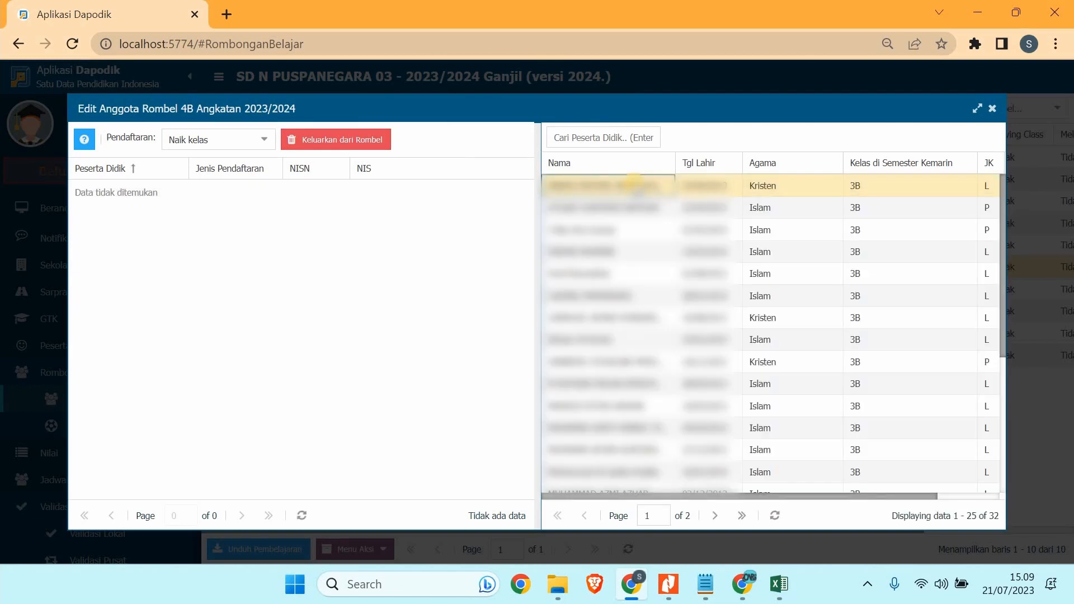
{"action": "key", "text": "shift+Down"}
{"action": "key", "text": "shift+Down"}
{"action": "key", "text": "shift+Down"}
{"action": "key", "text": "shift+Down"}
{"action": "key", "text": "shift+Down"}
{"action": "key", "text": "shift+Down"}
{"action": "key", "text": "shift+Down"}
{"action": "key", "text": "shift+Down"}
{"action": "key", "text": "shift+Down"}
{"action": "key", "text": "shift+Down"}
{"action": "key", "text": "shift+Down"}
{"action": "key", "text": "shift+Down"}
{"action": "key", "text": "shift+Down"}
{"action": "key", "text": "shift+Down"}
{"action": "key", "text": "shift+Down"}
{"action": "key", "text": "shift+Down"}
{"action": "key", "text": "shift+Down"}
{"action": "key", "text": "shift+Down"}
{"action": "key", "text": "shift+Down"}
{"action": "key", "text": "shift+Down"}
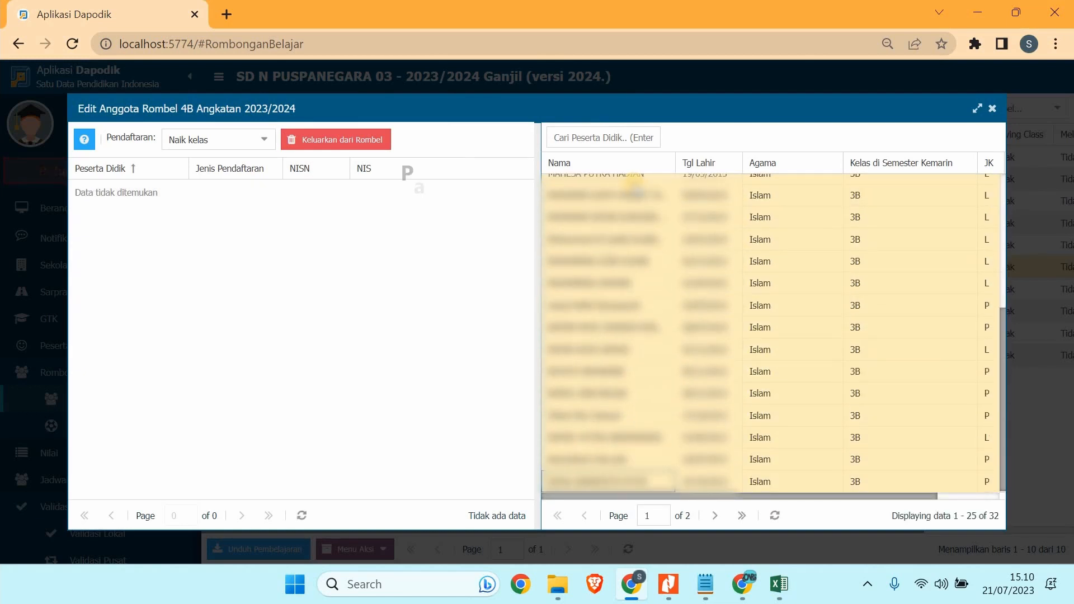
{"action": "left_click_drag", "start_coordinate": [634, 184], "coordinate": [388, 268]}
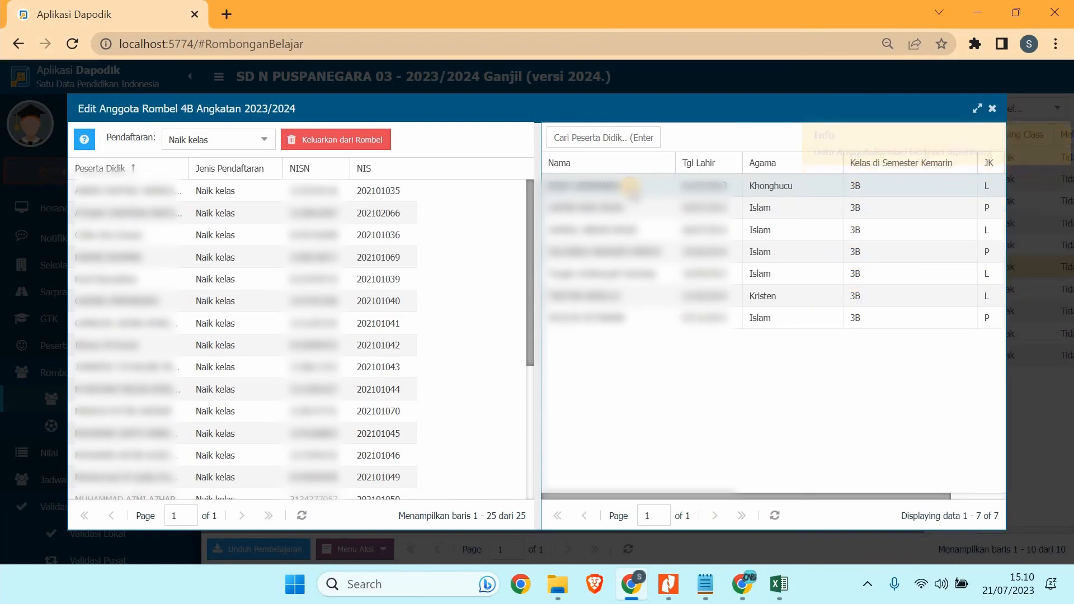
Add the seven remaining former 3B students to class group 4B as Naik kelas and close the member editor.
{"action": "left_click", "coordinate": [631, 187]}
{"action": "key", "text": "shift+Down"}
{"action": "key", "text": "shift+Down"}
{"action": "key", "text": "shift+Down"}
{"action": "key", "text": "shift+Down"}
{"action": "key", "text": "shift+Down"}
{"action": "key", "text": "shift+Down"}
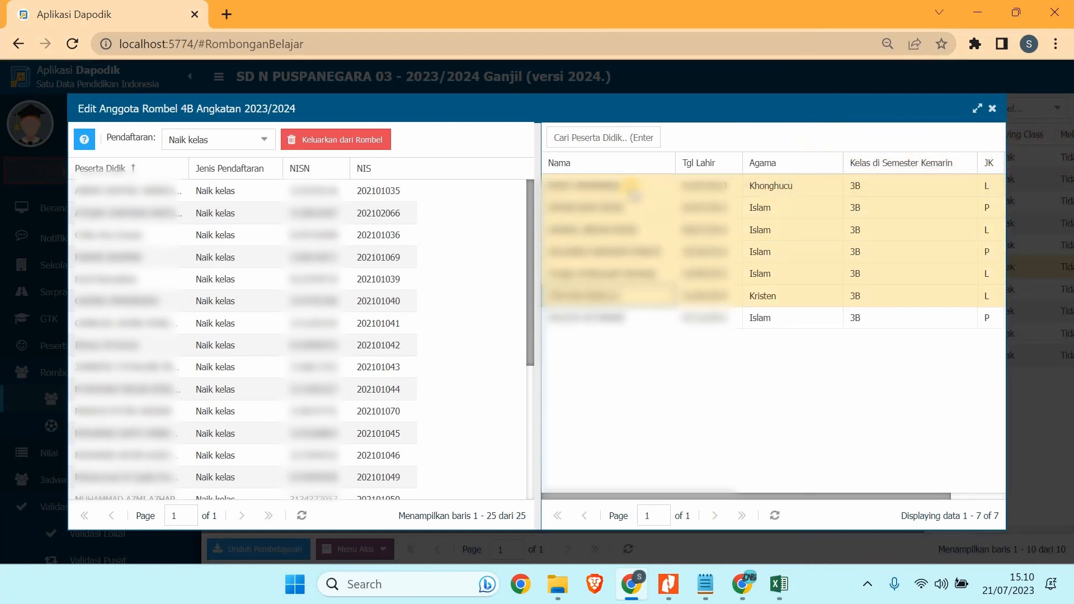
{"action": "left_click_drag", "start_coordinate": [630, 186], "coordinate": [440, 270]}
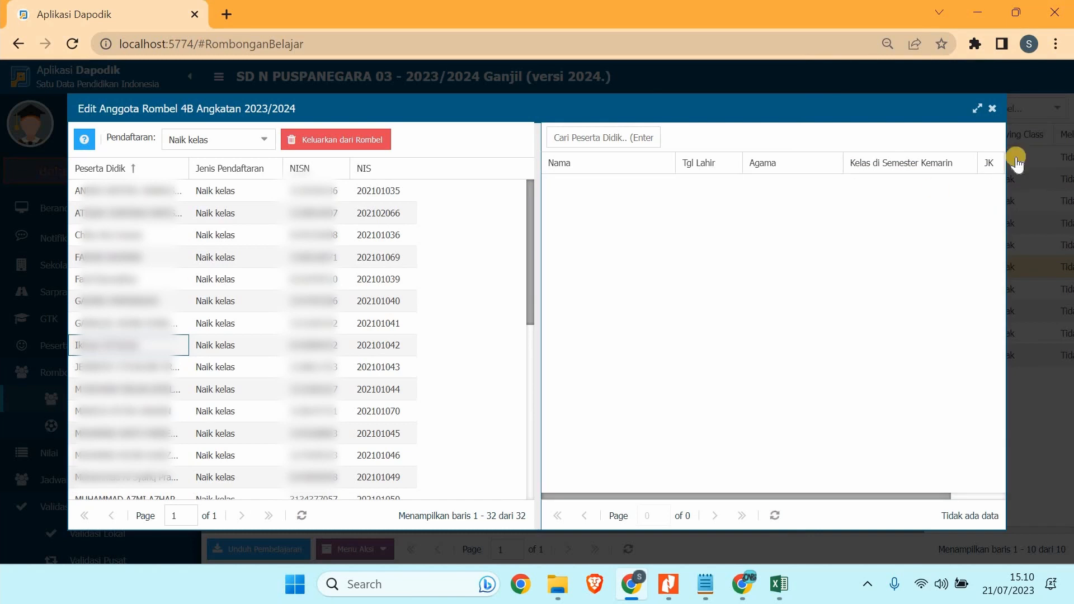
{"action": "key", "text": "Escape"}
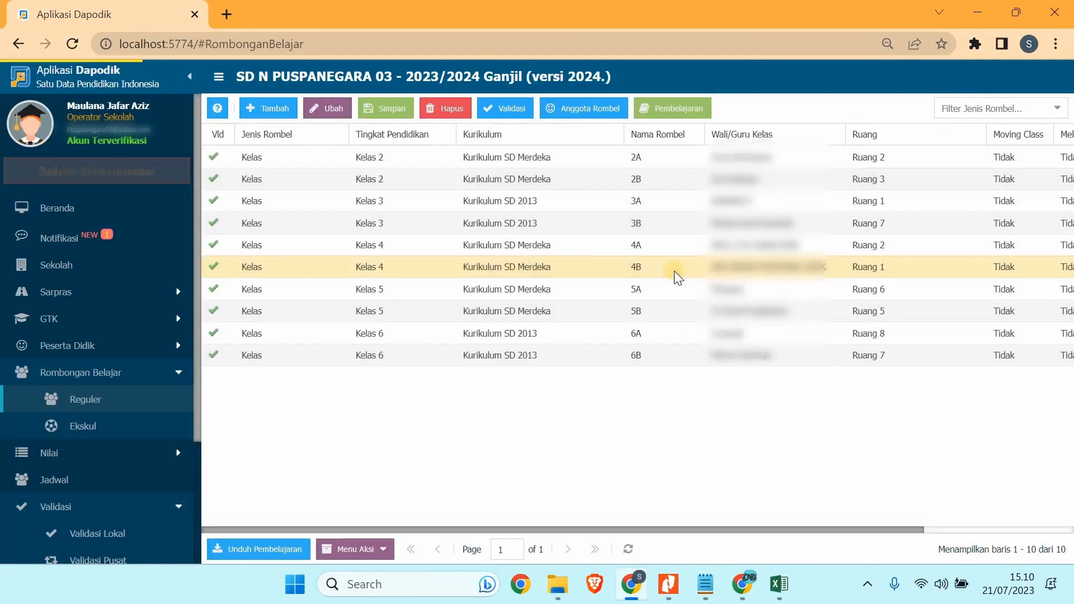
Check the curriculum assigned to class groups 4A, 4B, 5B and 2A in the class group list.
{"action": "left_click", "coordinate": [578, 250]}
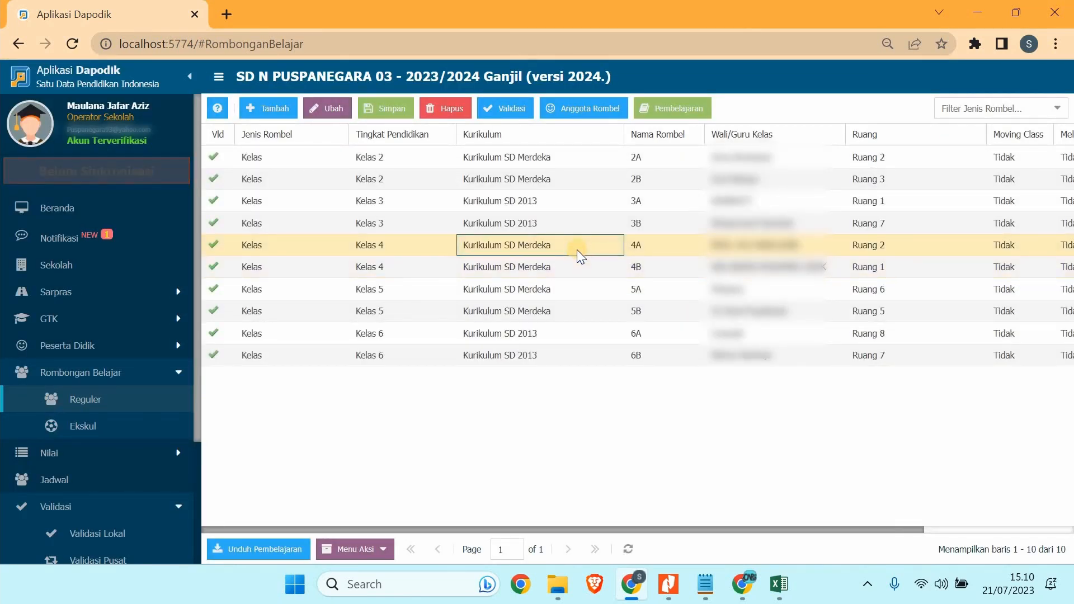
{"action": "left_click", "coordinate": [577, 263]}
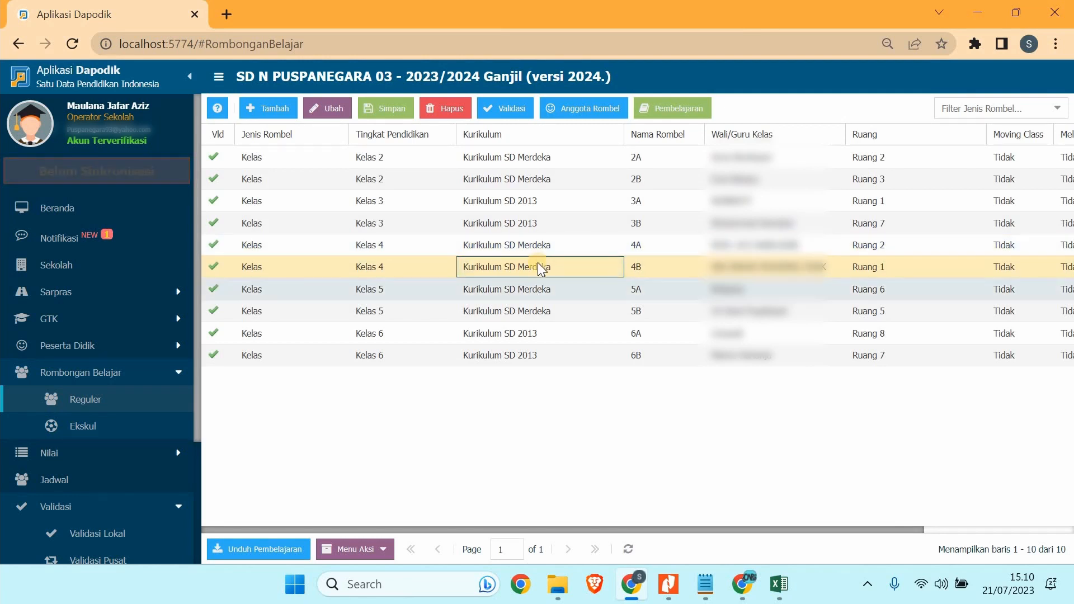
{"action": "left_click", "coordinate": [543, 307]}
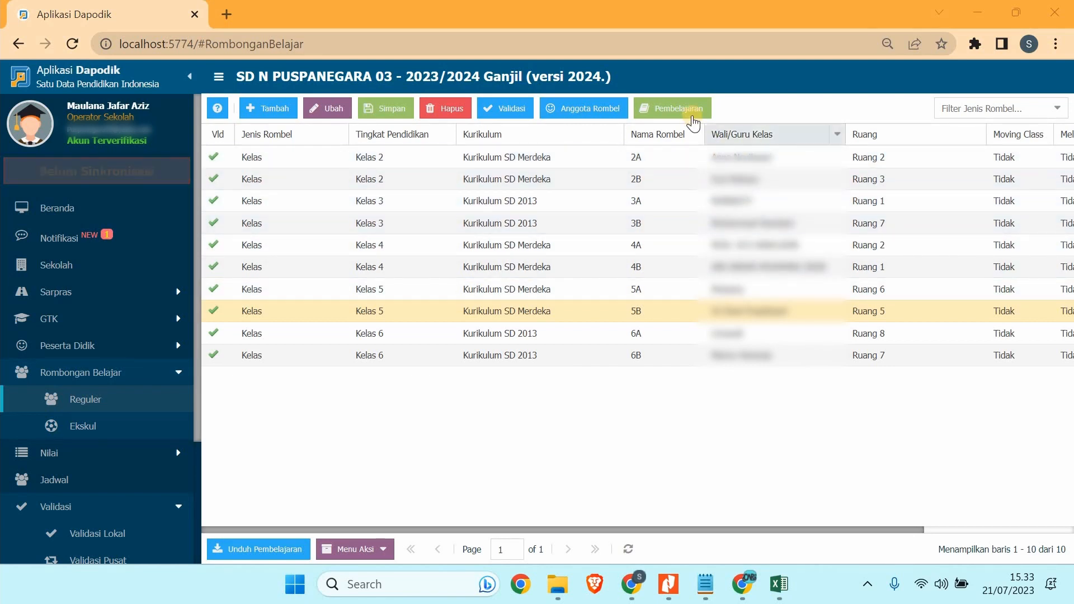
{"action": "left_click", "coordinate": [700, 158]}
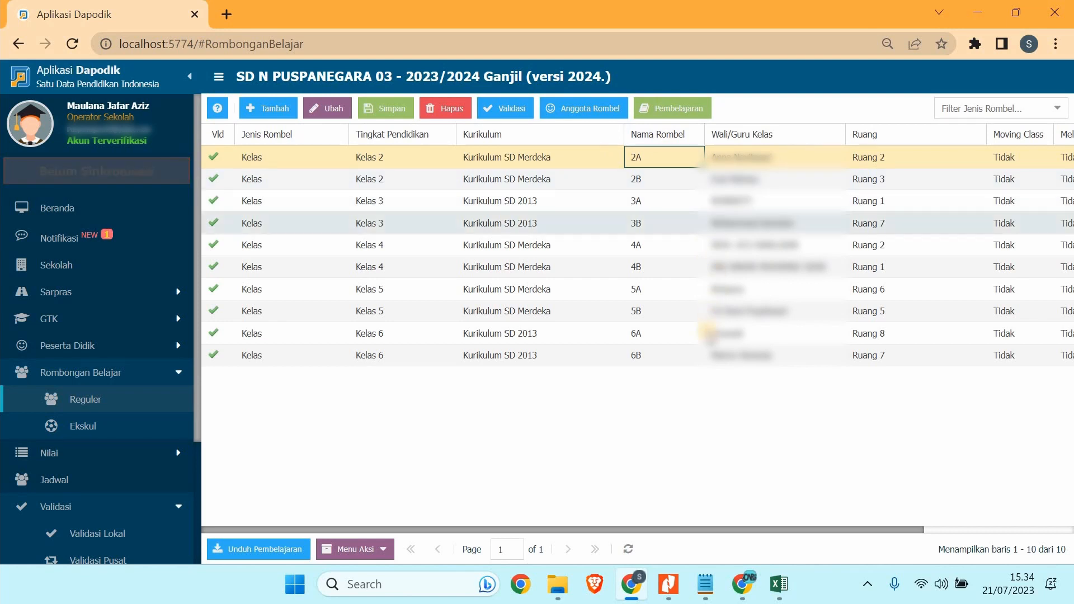
Switch to Notepad to read the Membuat Pembelajaran Kurikulum Merdeka outline item, return to Dapodik and select class group 6A.
{"action": "left_click", "coordinate": [715, 585]}
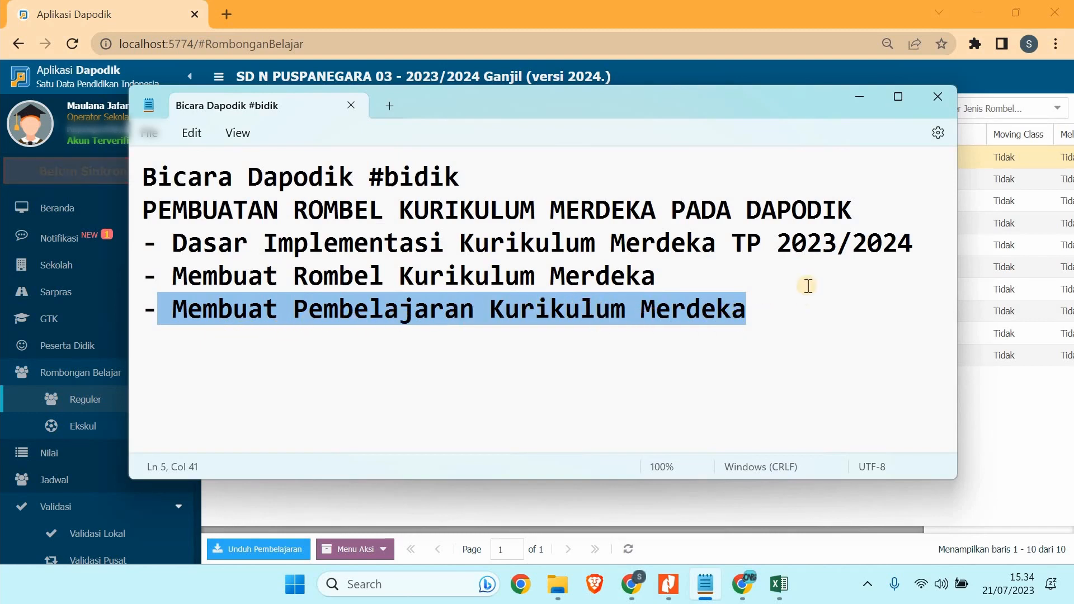
{"action": "left_click", "coordinate": [860, 96]}
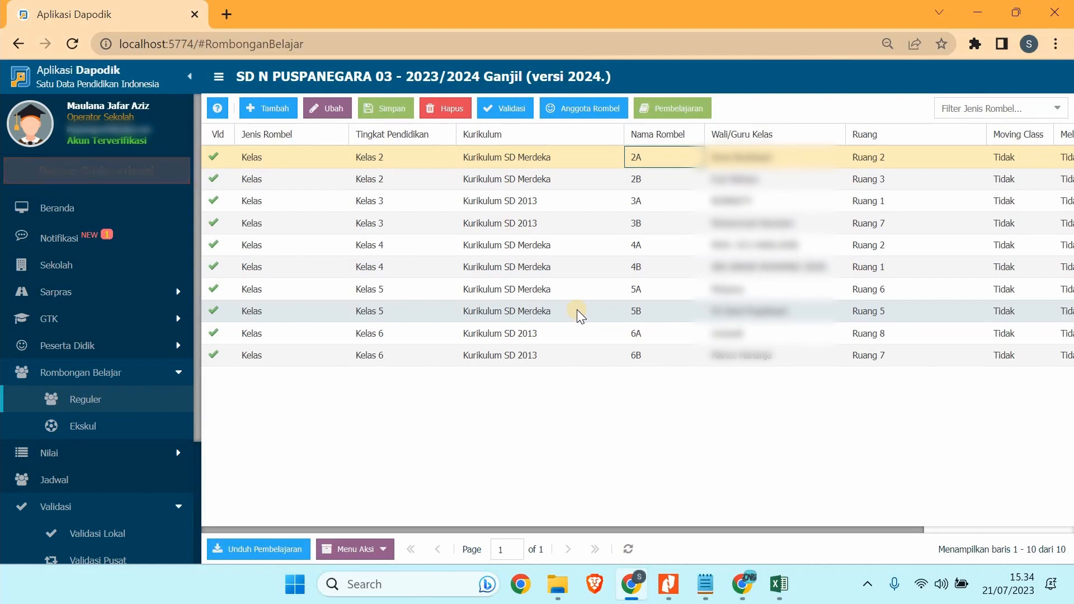
{"action": "left_click", "coordinate": [644, 334]}
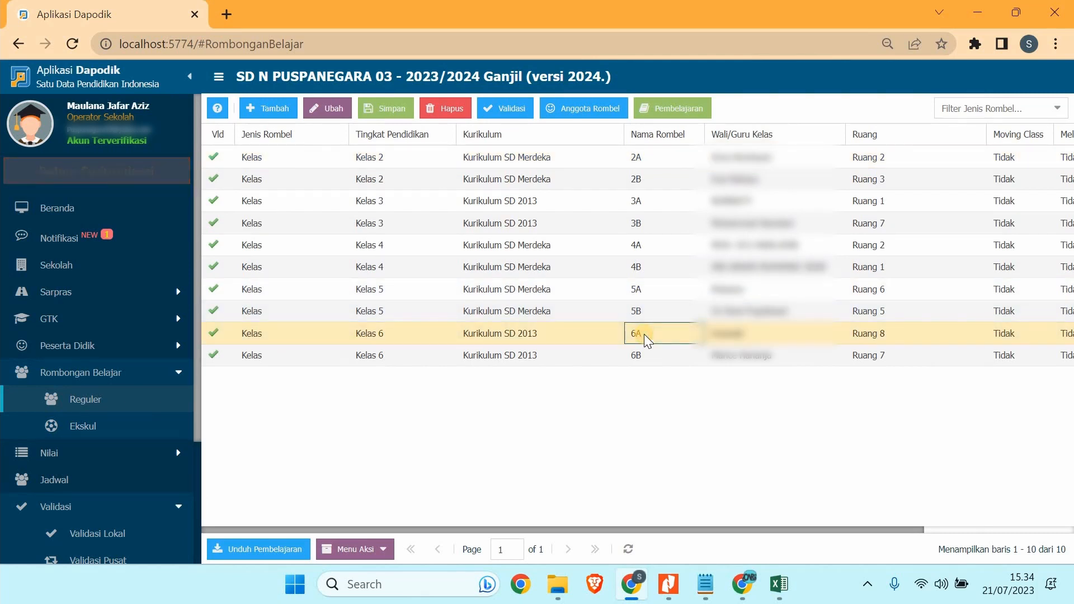